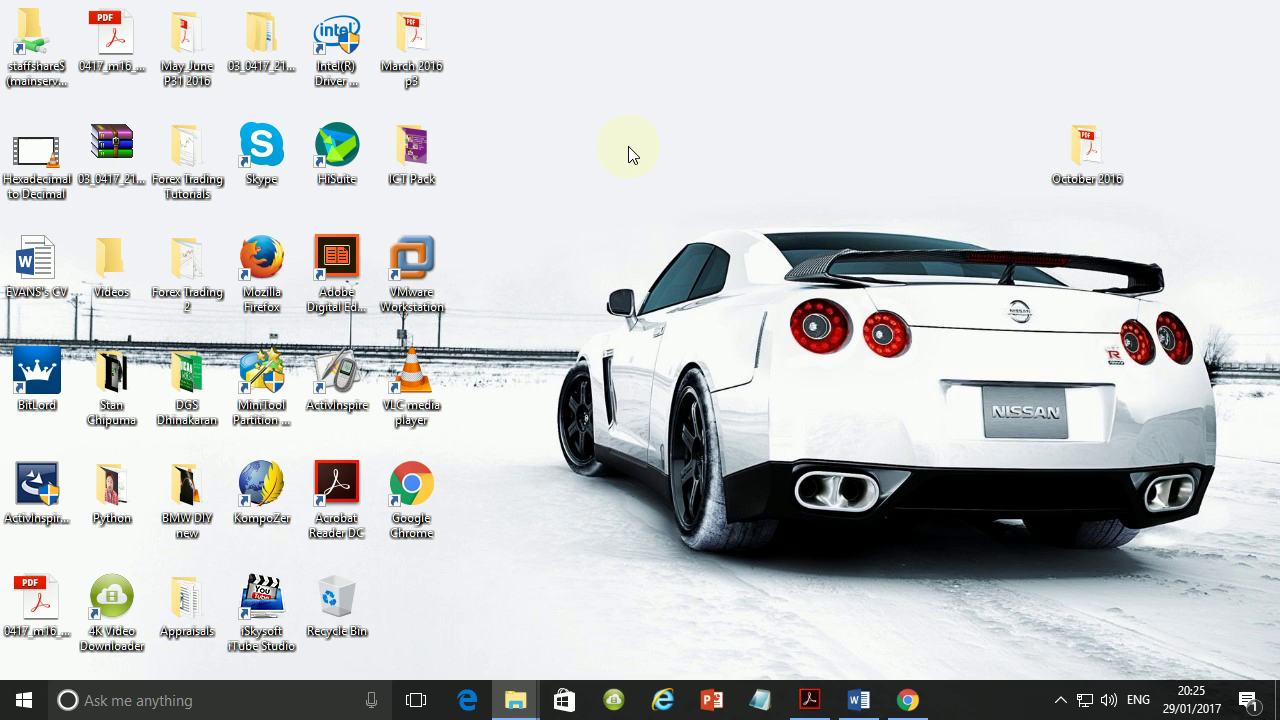
Restore the Acrobat window with 0417_w16_qp_2.pdf open at page 6, Task 3 – Database.
left_click(810, 700)
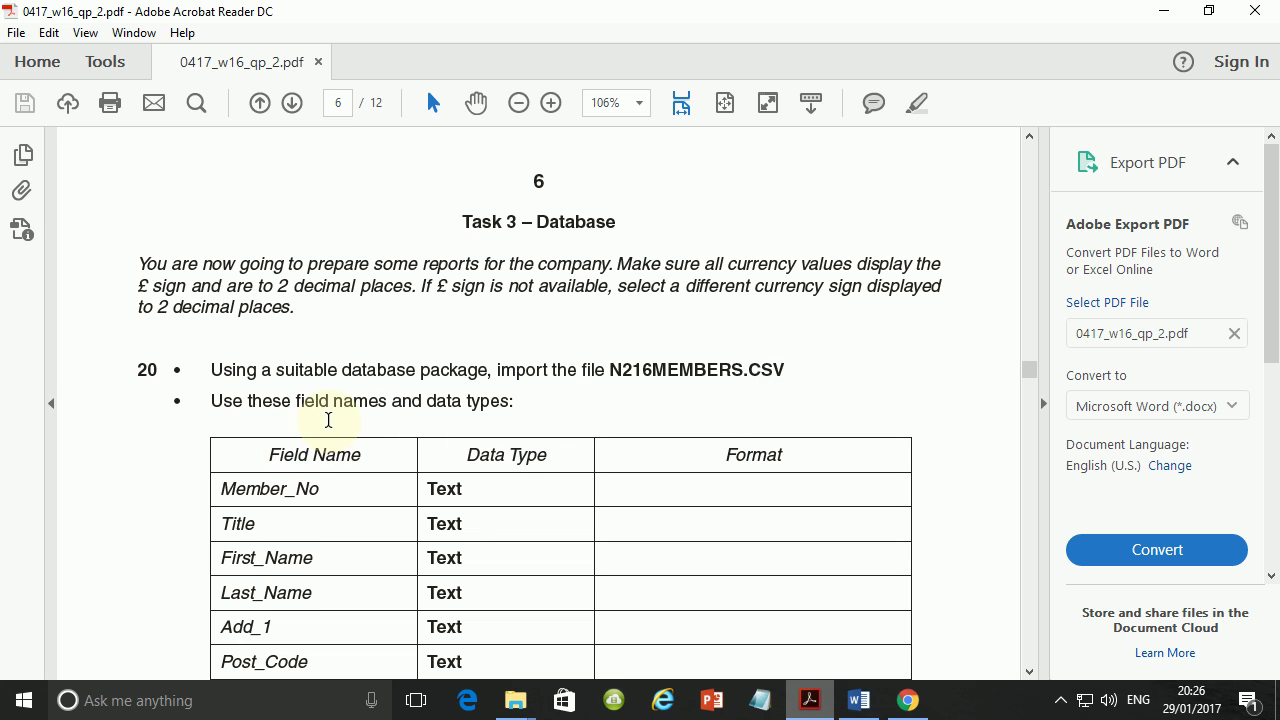
Scroll the question paper to show Task 3's full field table down to Pay_Method.
scroll(511, 415, "down", 3)
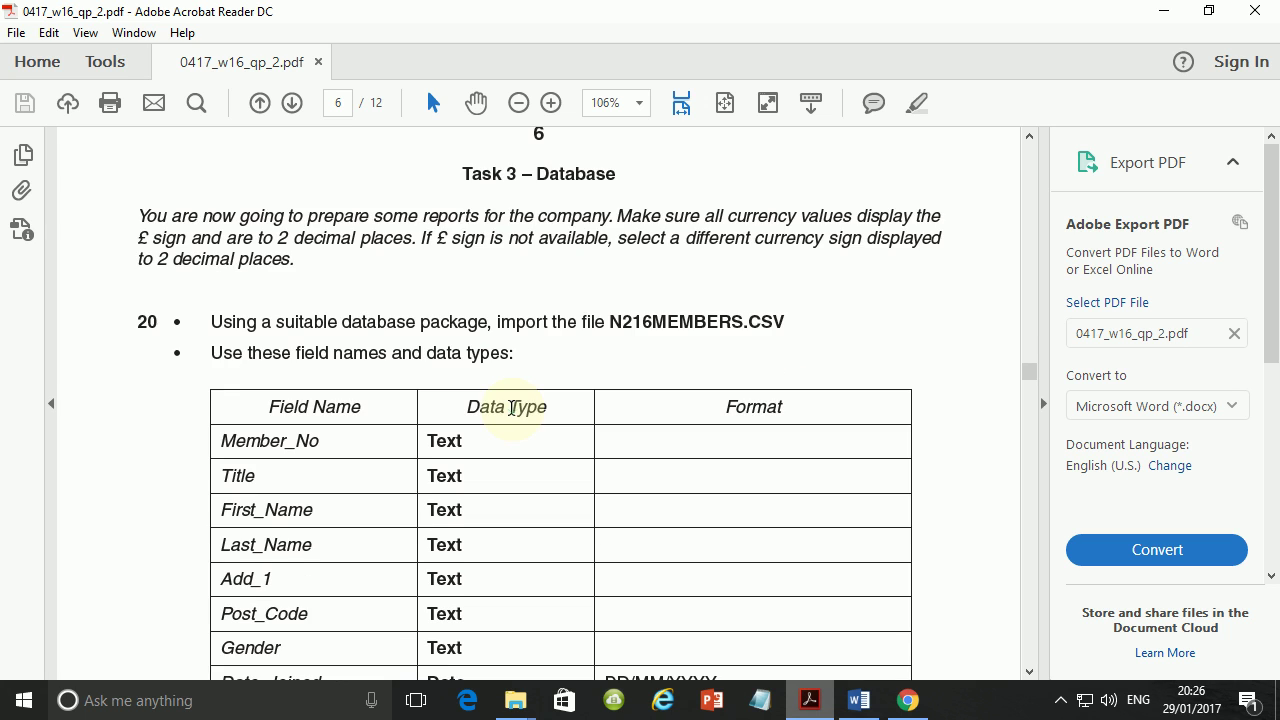
scroll(513, 420, "down", 1)
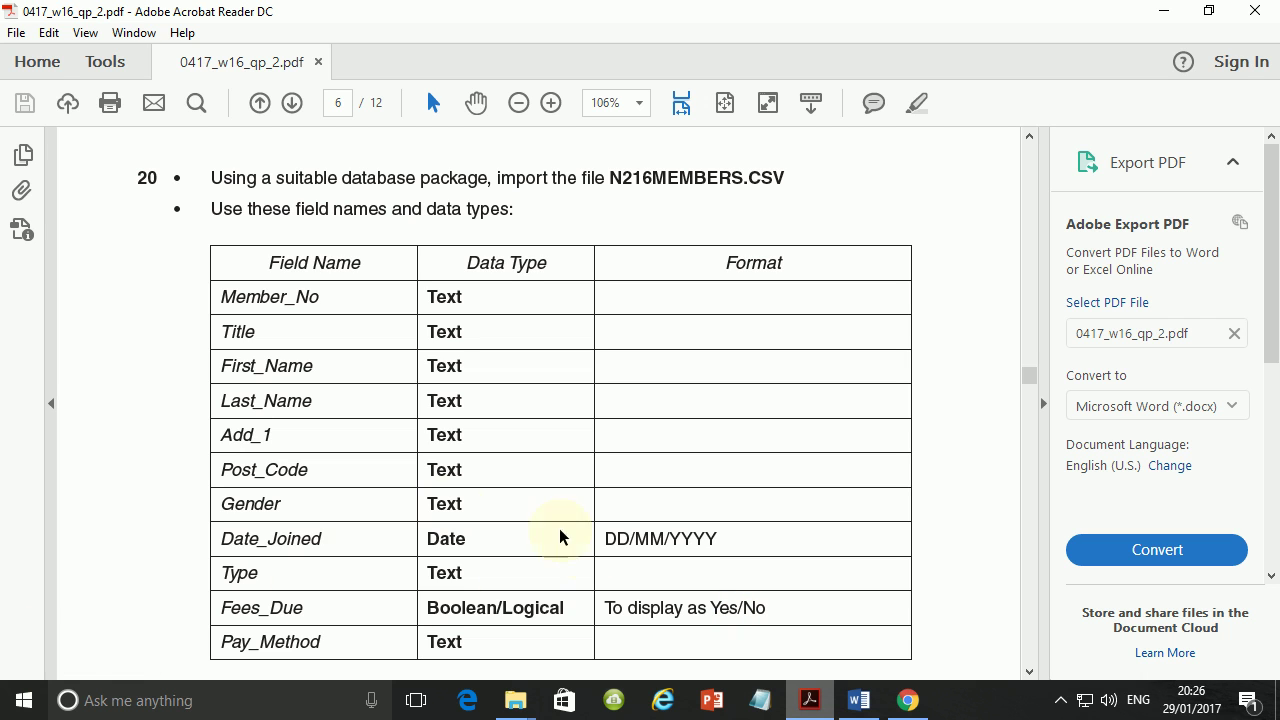
Launch Access 2016 from a Start search for 'acc' and create the blank database Tutorial.
left_click(5, 708)
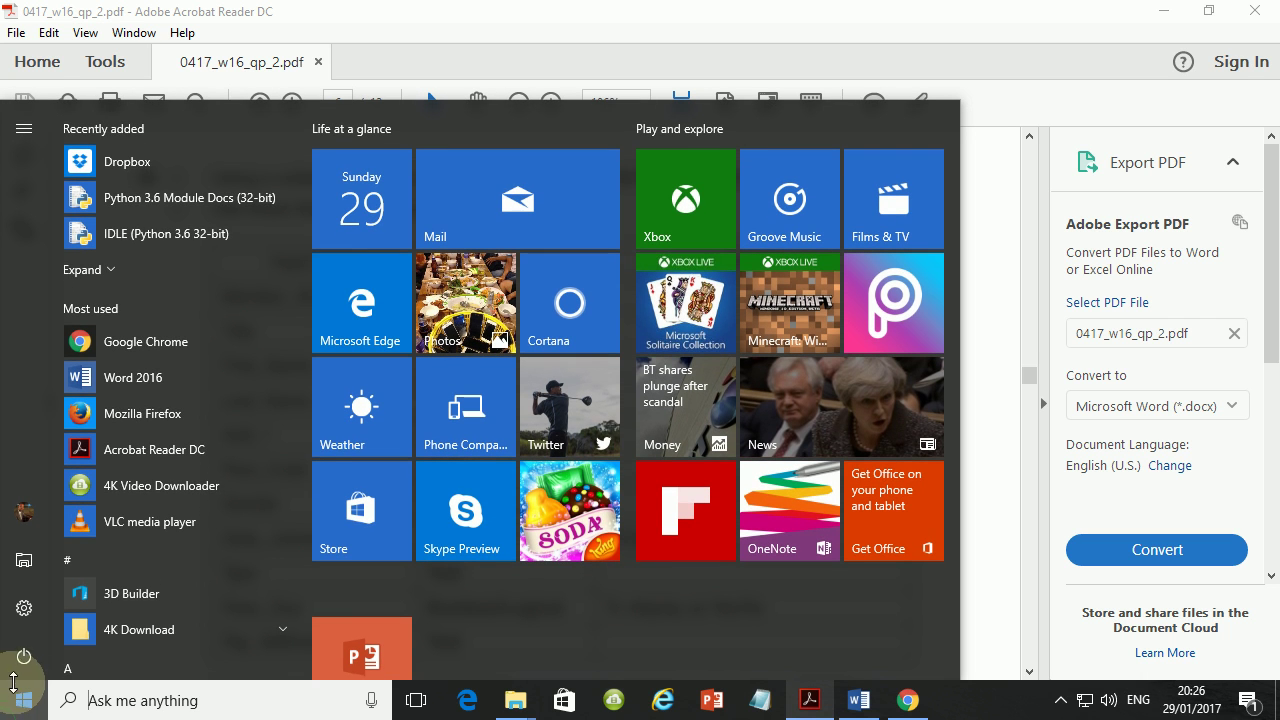
type("acc")
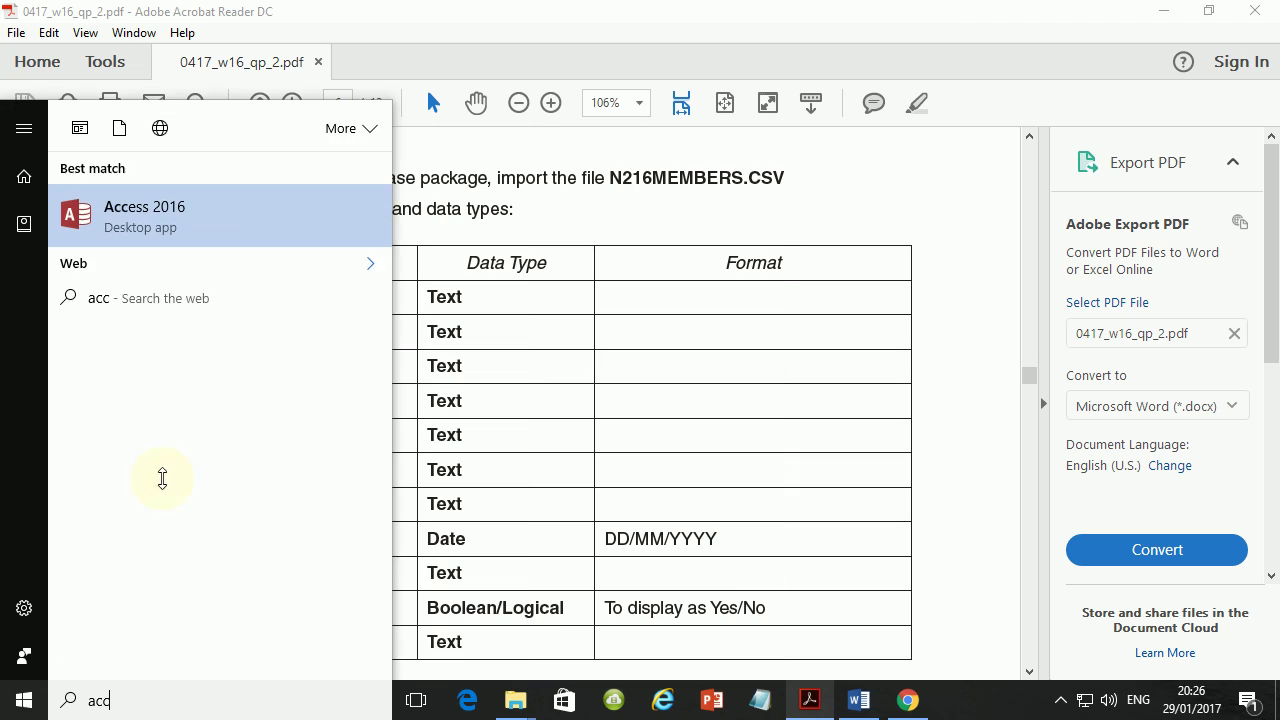
left_click(162, 212)
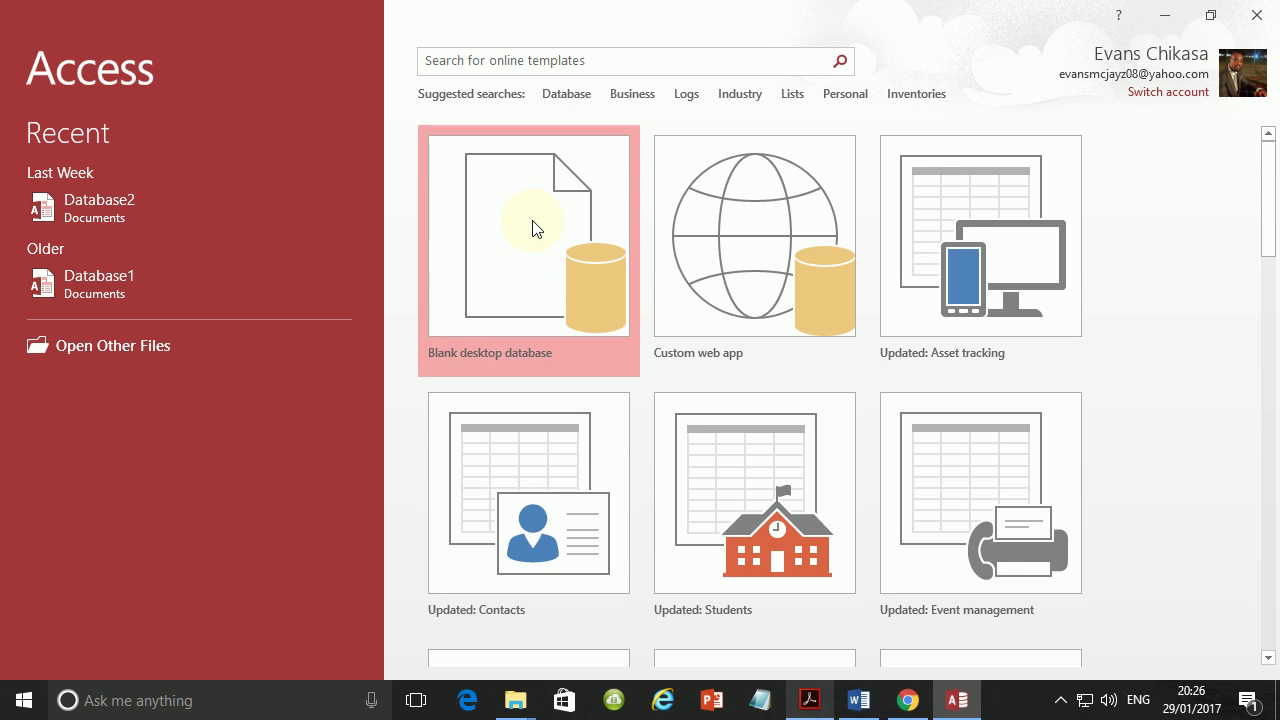
left_click(532, 228)
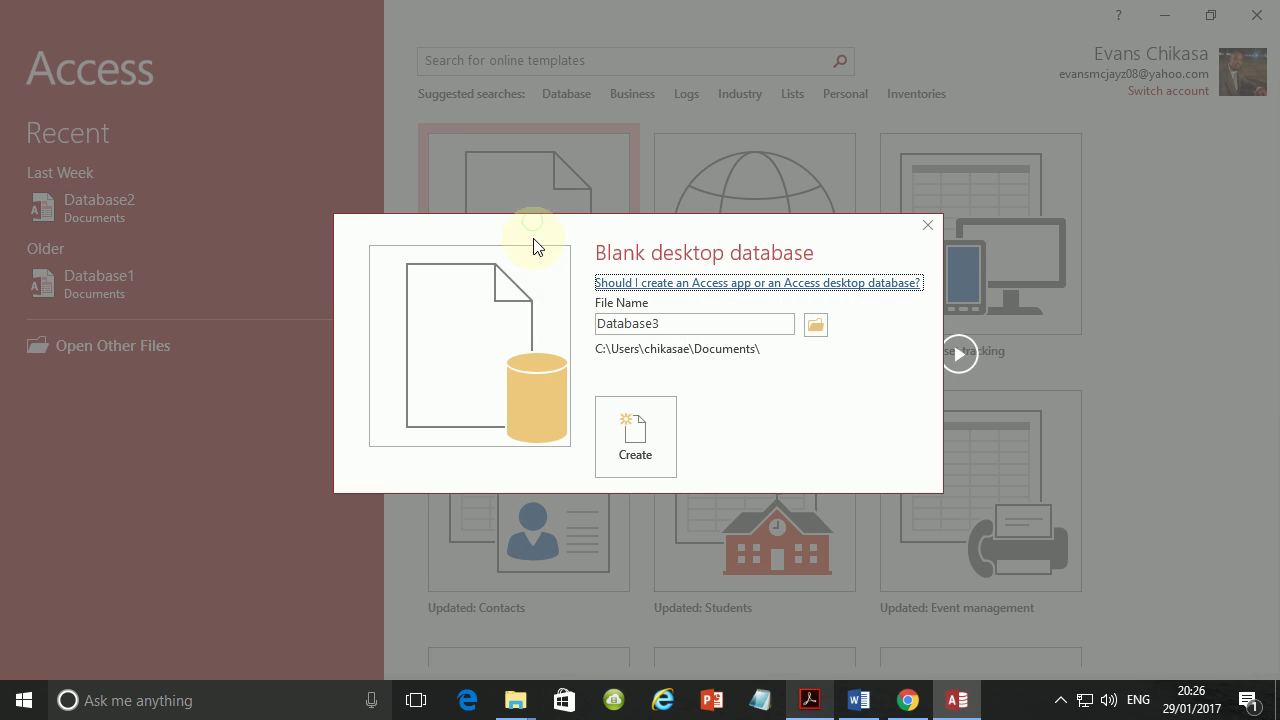
double_click(698, 323)
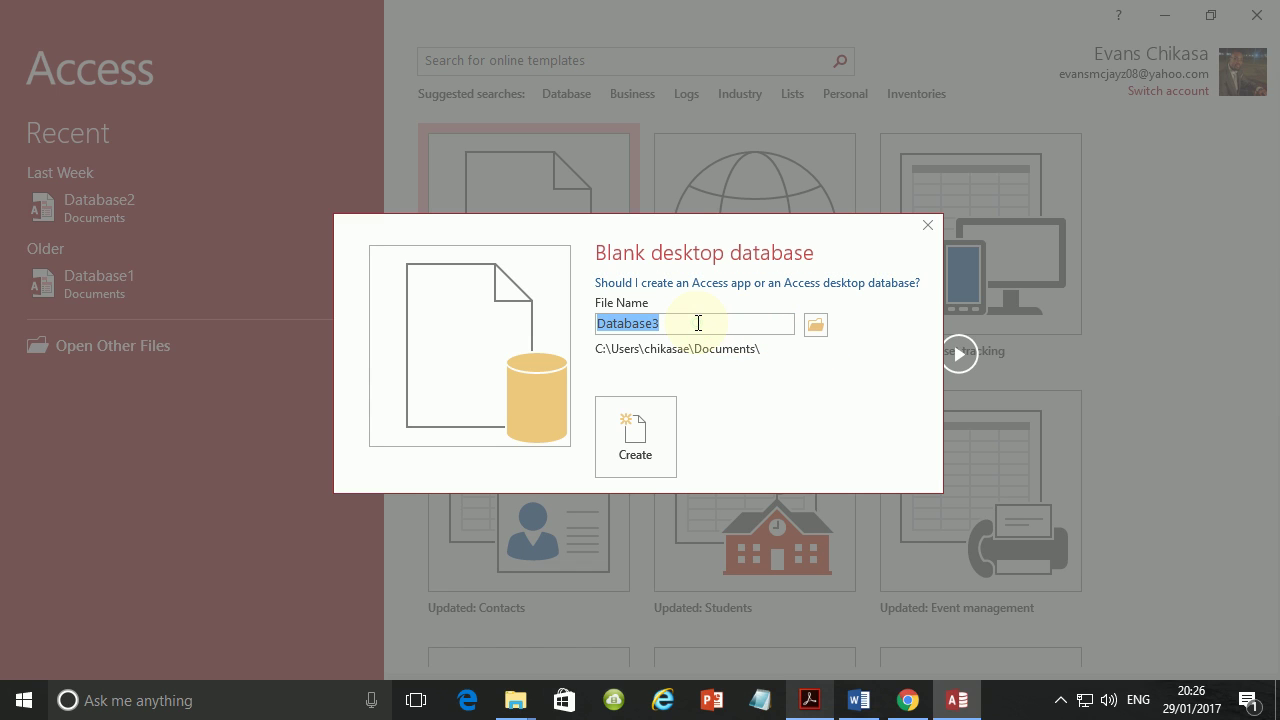
type("Tutorial")
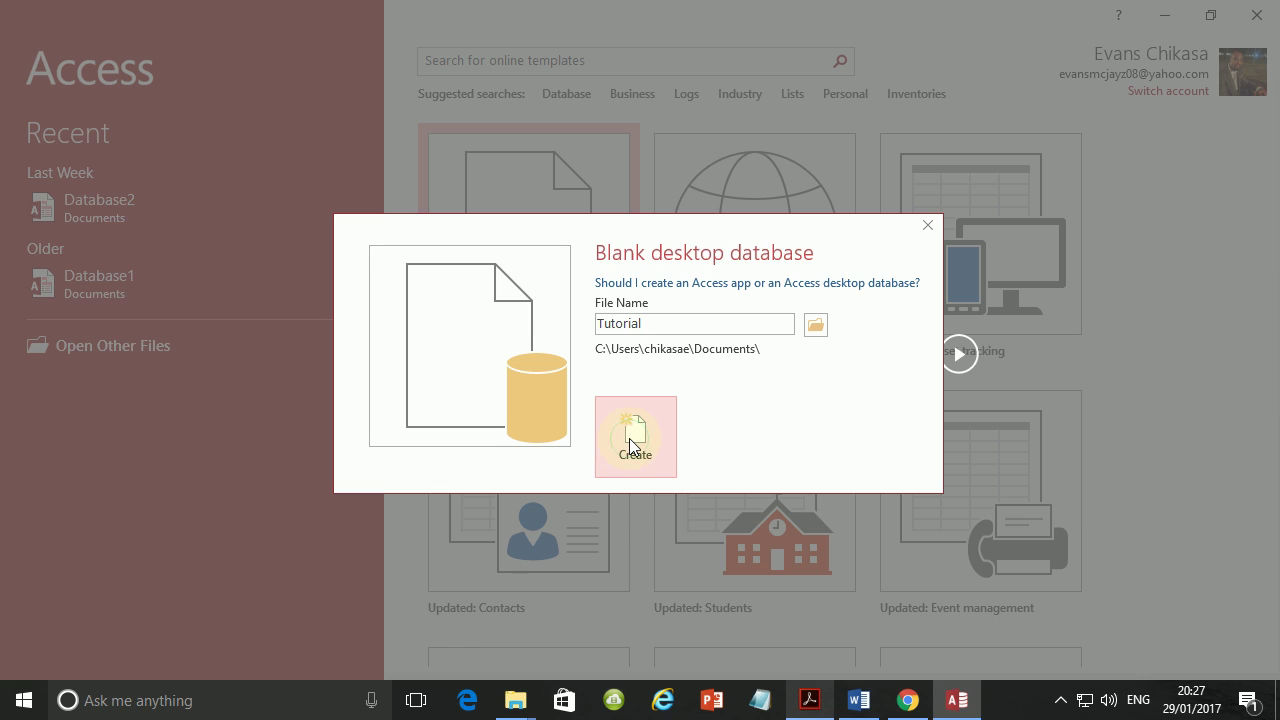
left_click(631, 446)
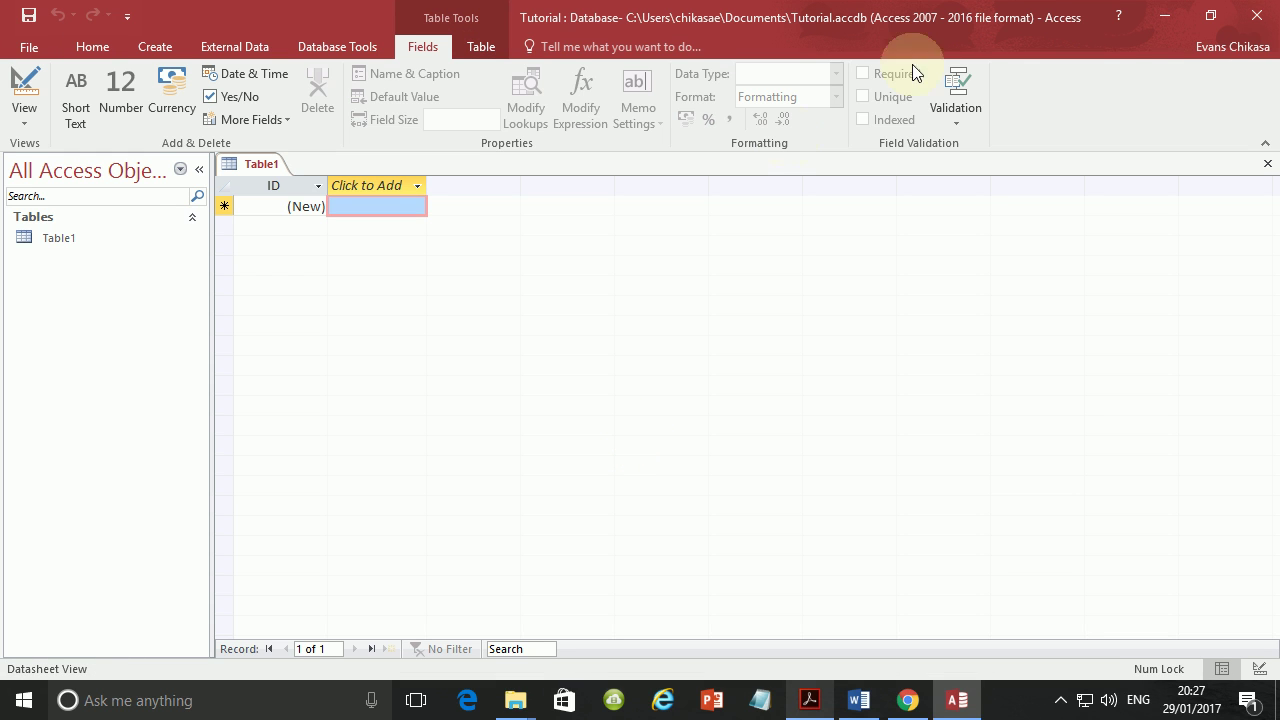
Close the empty Table1 and check the required file name N216MEMBERS.CSV in the question paper.
left_click(1267, 163)
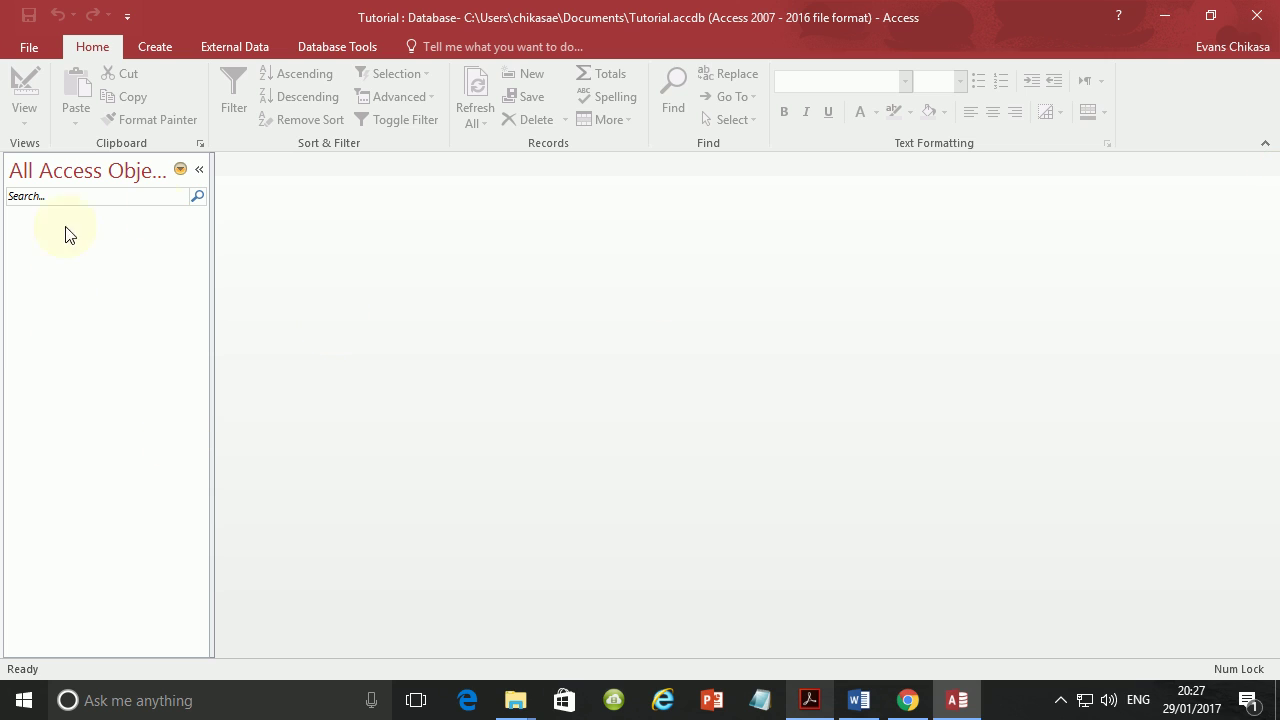
left_click(810, 703)
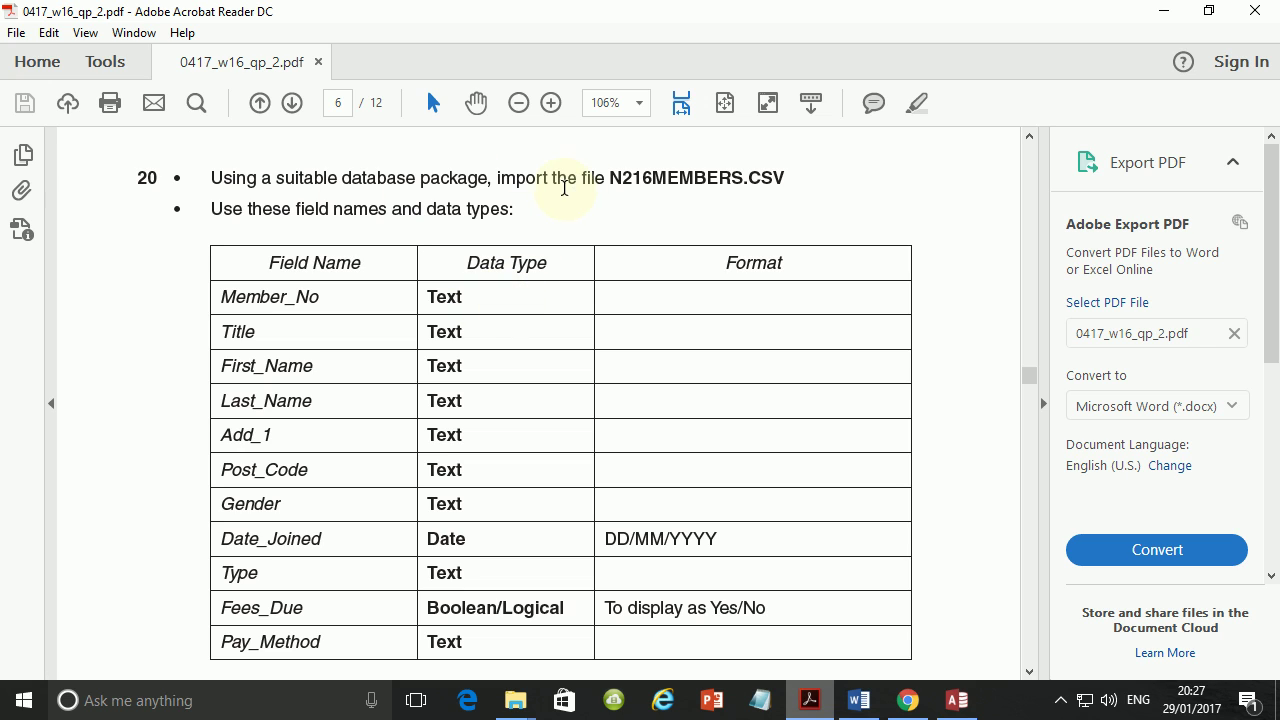
left_click_drag(609, 178, 787, 177)
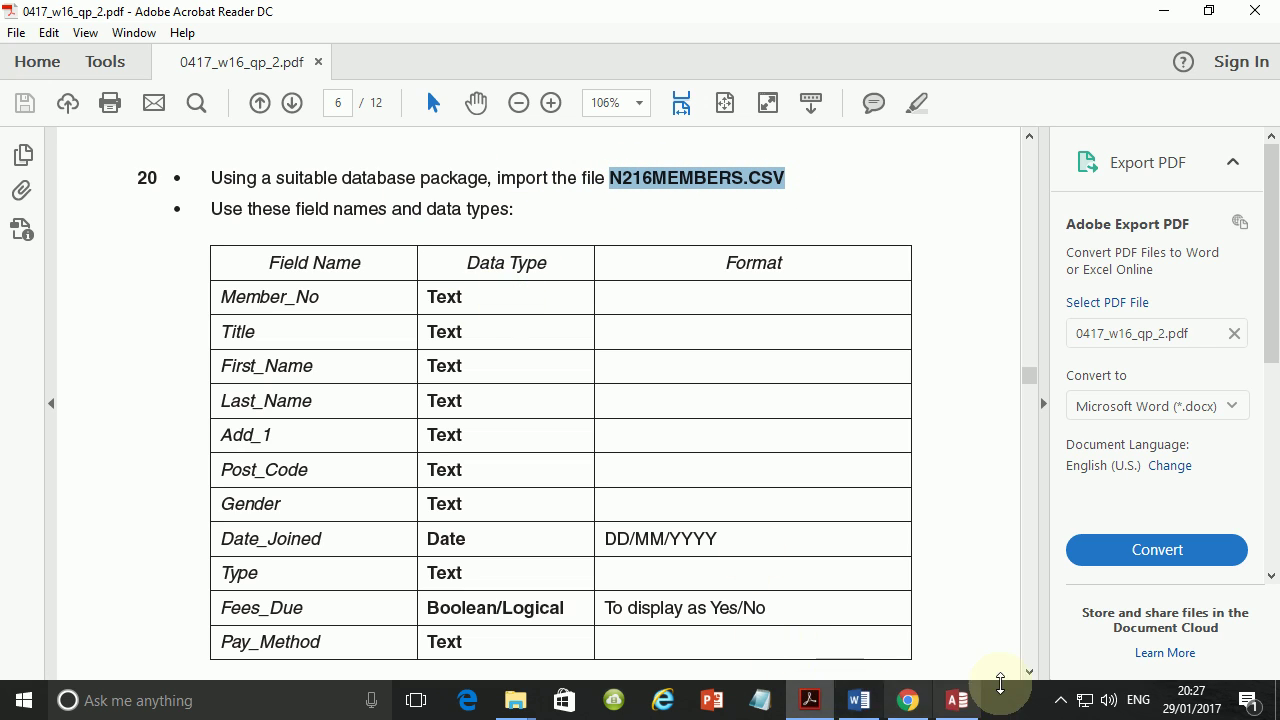
left_click(955, 700)
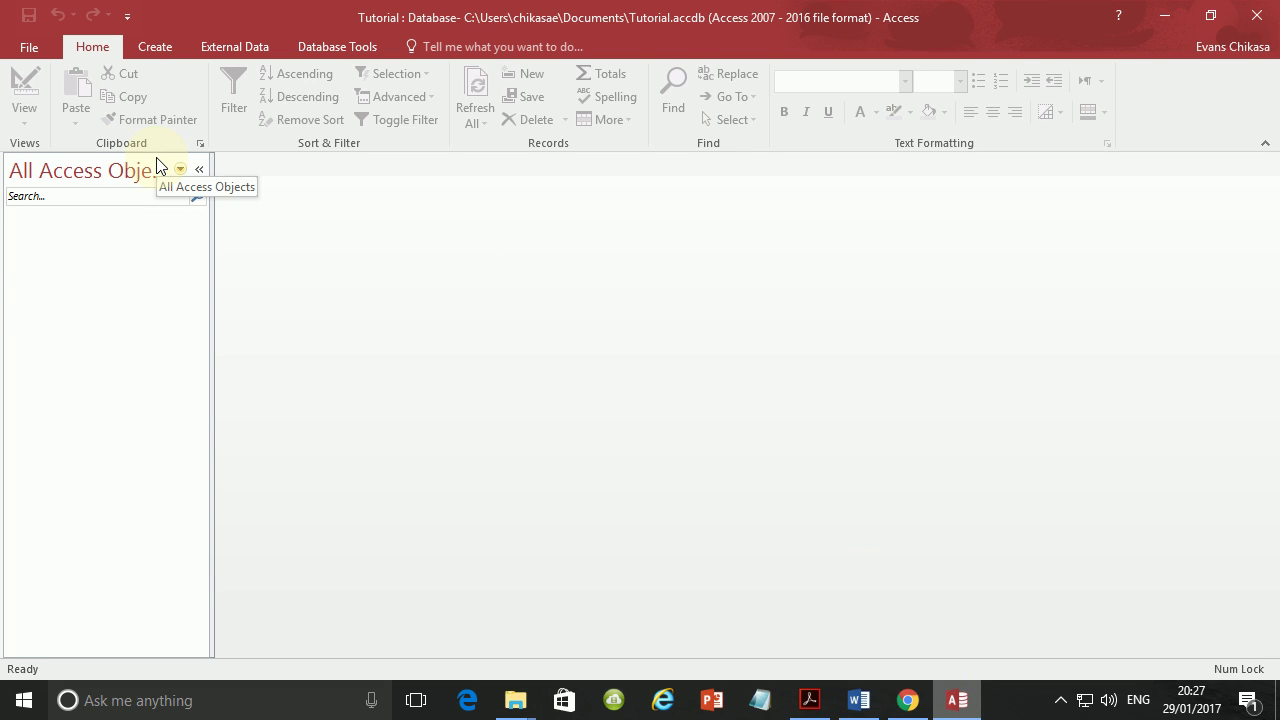
Start a Text File import from External Data and browse to the Desktop.
left_click(167, 44)
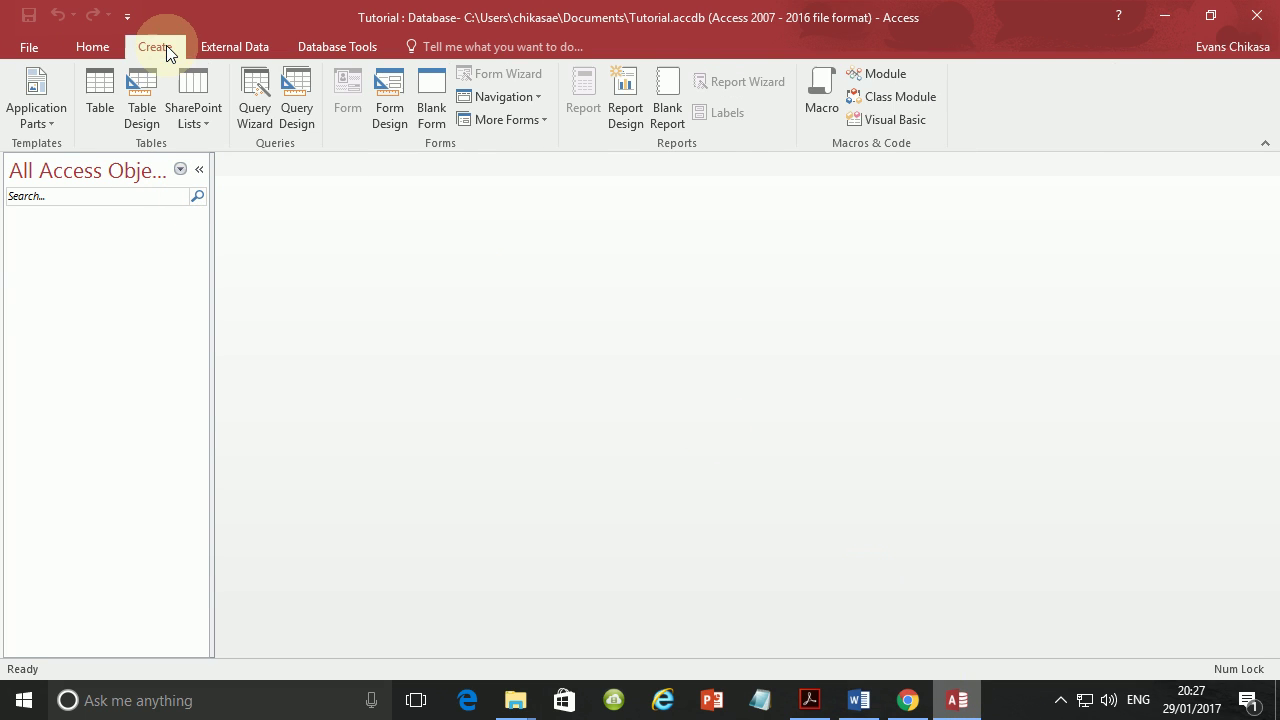
left_click(221, 45)
left_click(285, 75)
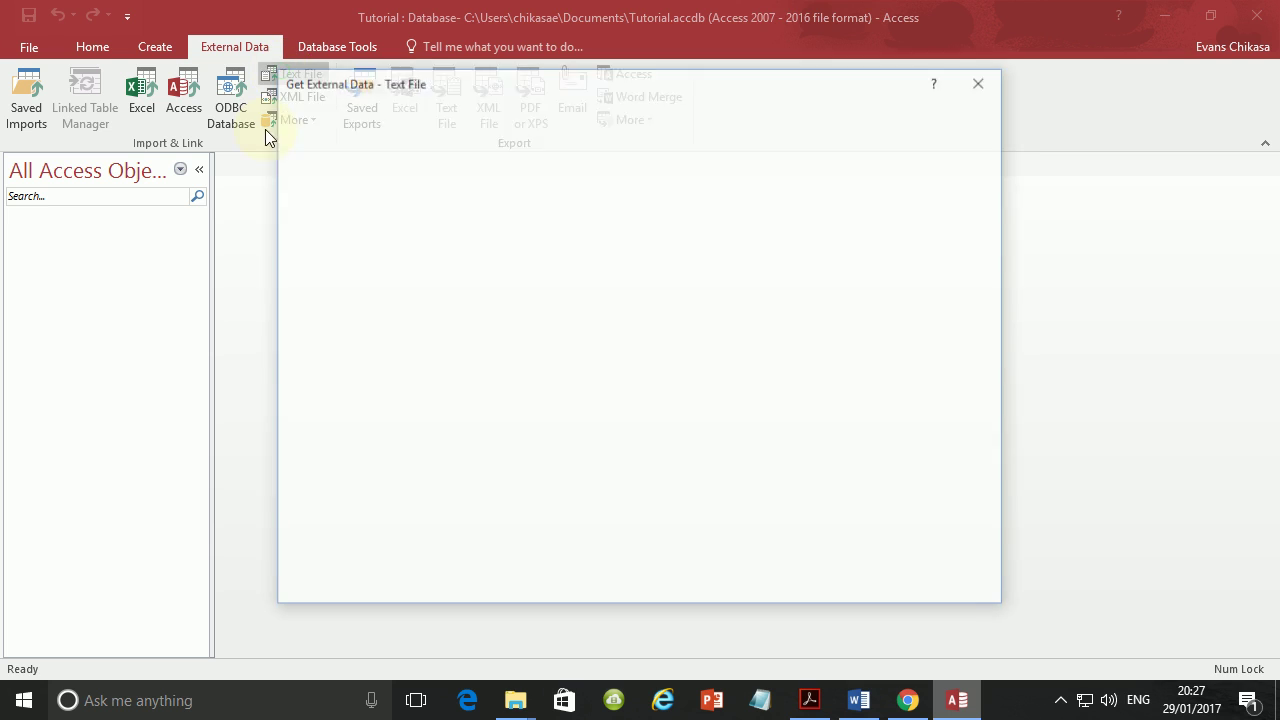
left_click(939, 216)
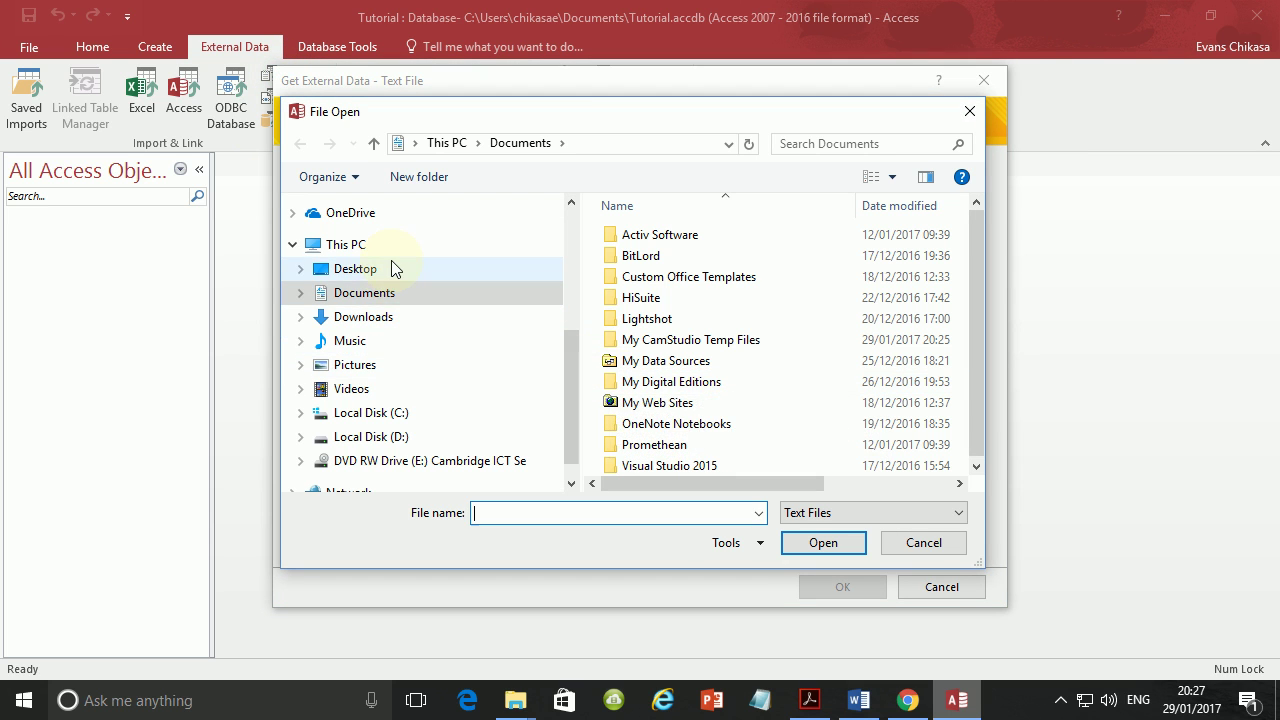
left_click(394, 267)
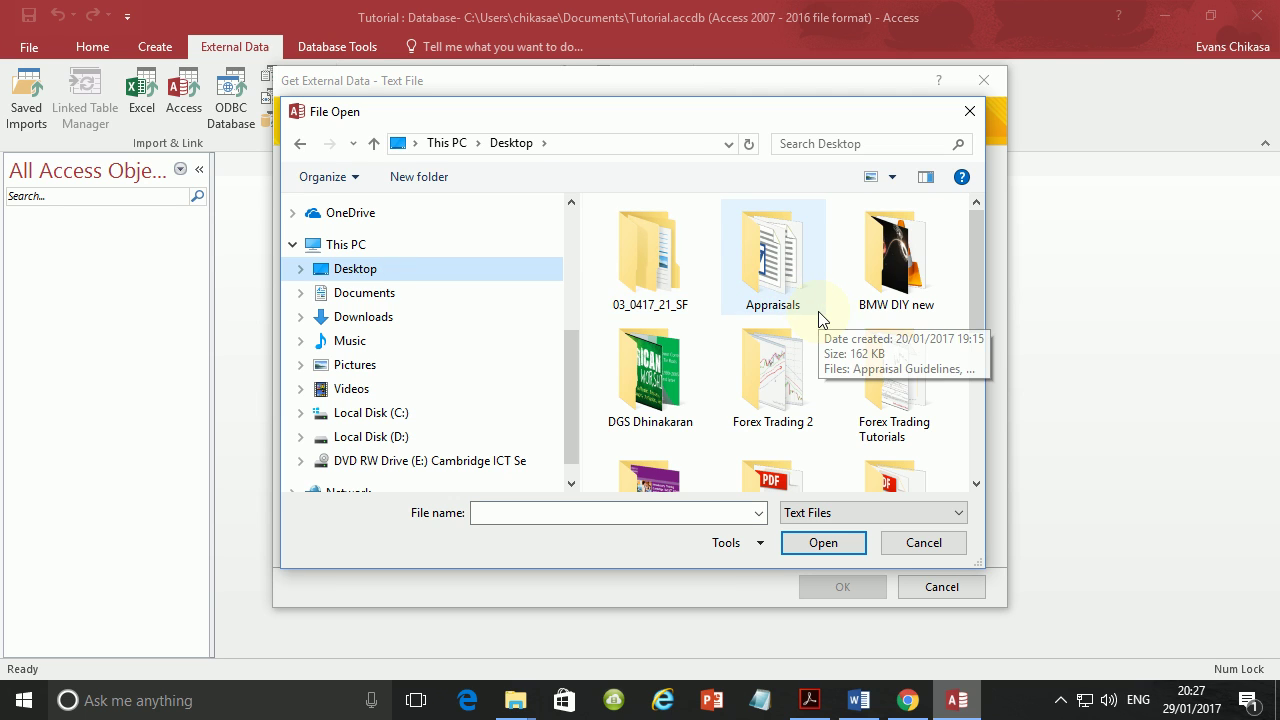
scroll(828, 320, "down", 2)
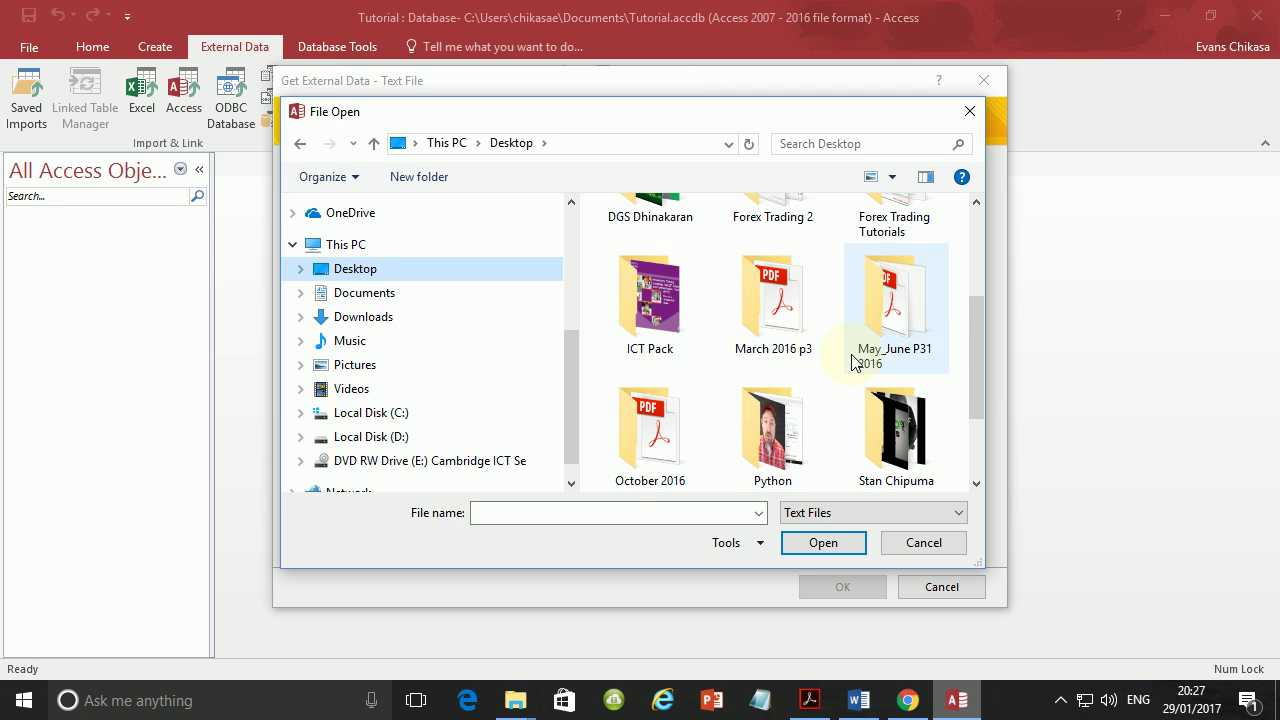
scroll(830, 357, "down", 2)
scroll(796, 375, "up", 1)
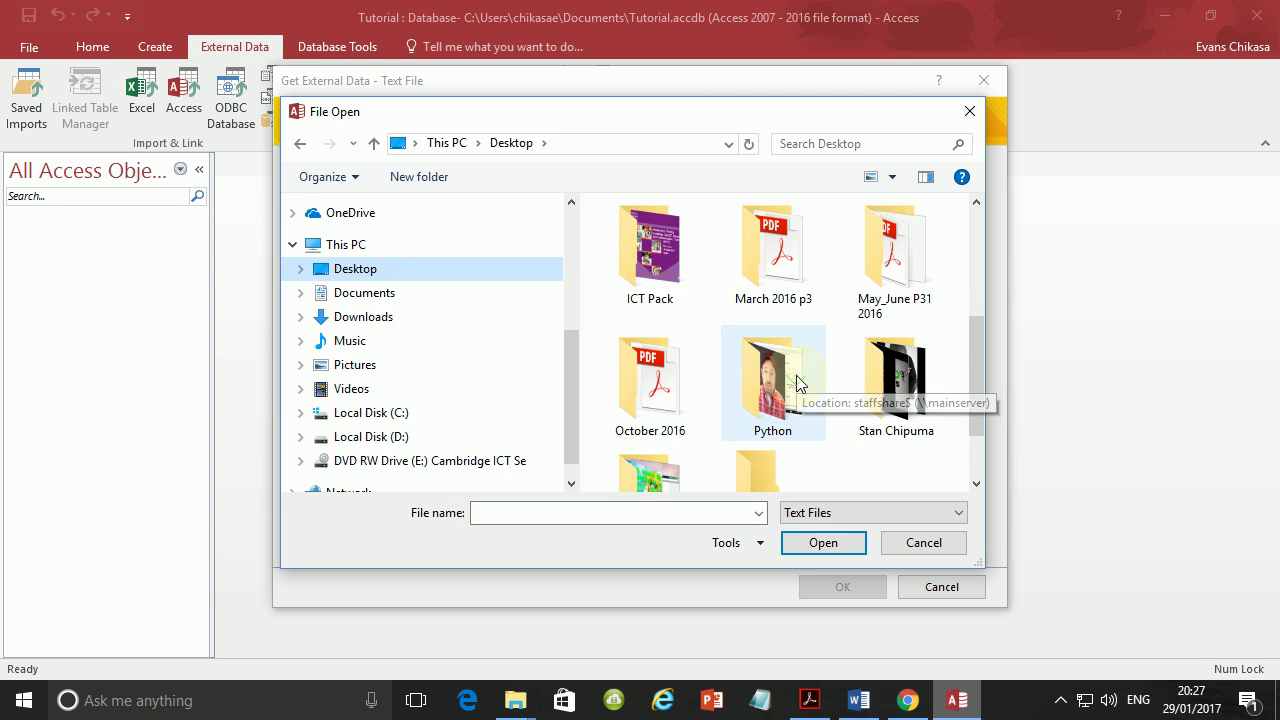
Choose N216MEMBERS from Desktop\October 2016\Paper 2\0417_w16_sf_02 as the import source.
double_click(645, 387)
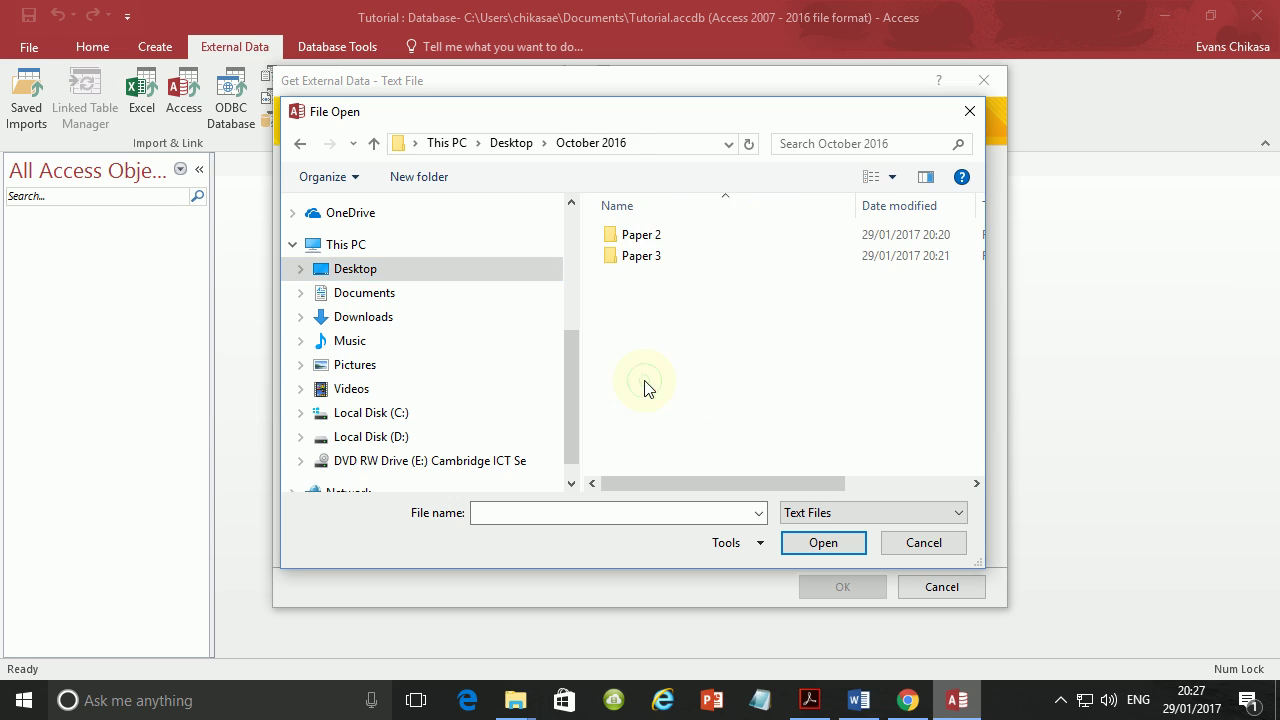
double_click(666, 234)
double_click(679, 240)
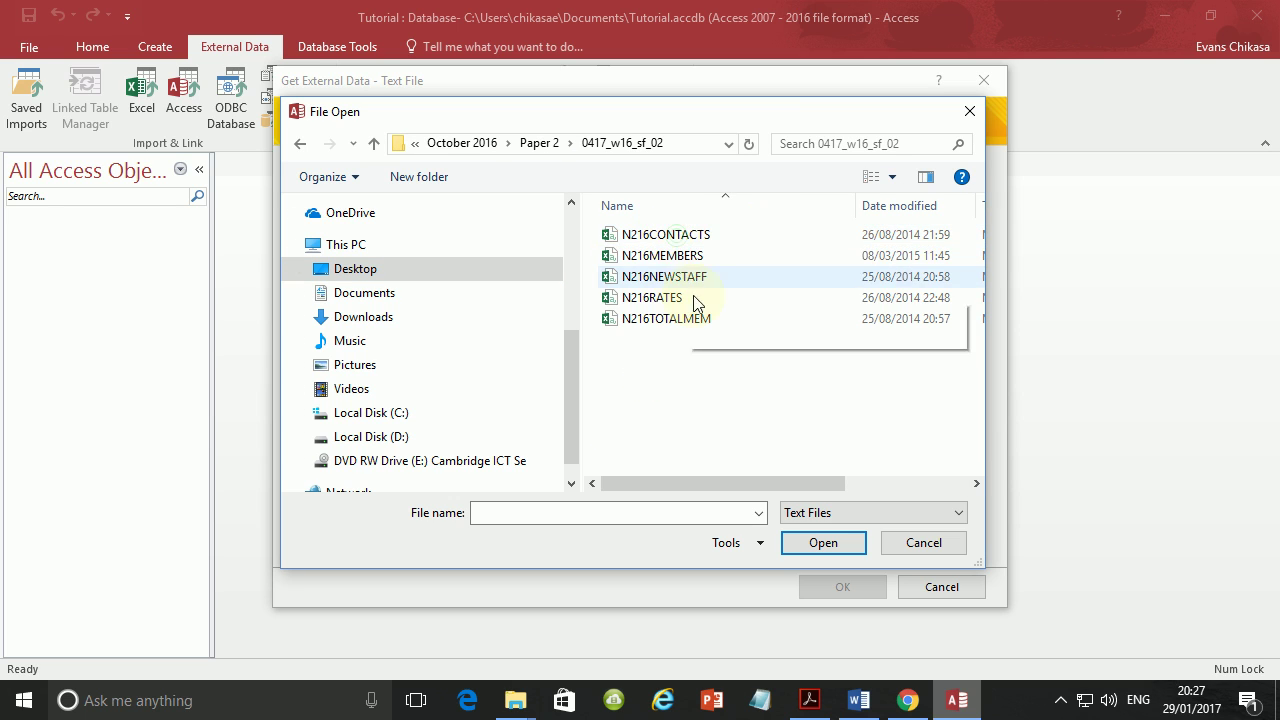
left_click(684, 241)
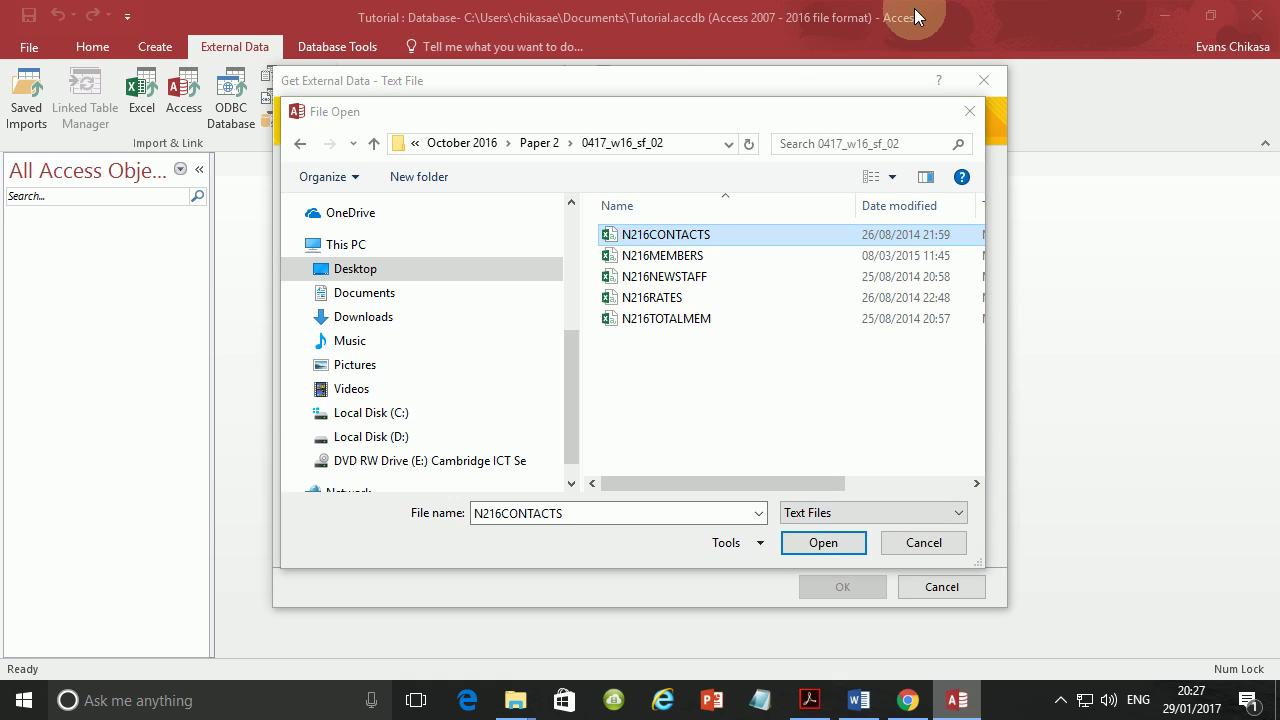
left_click(818, 702)
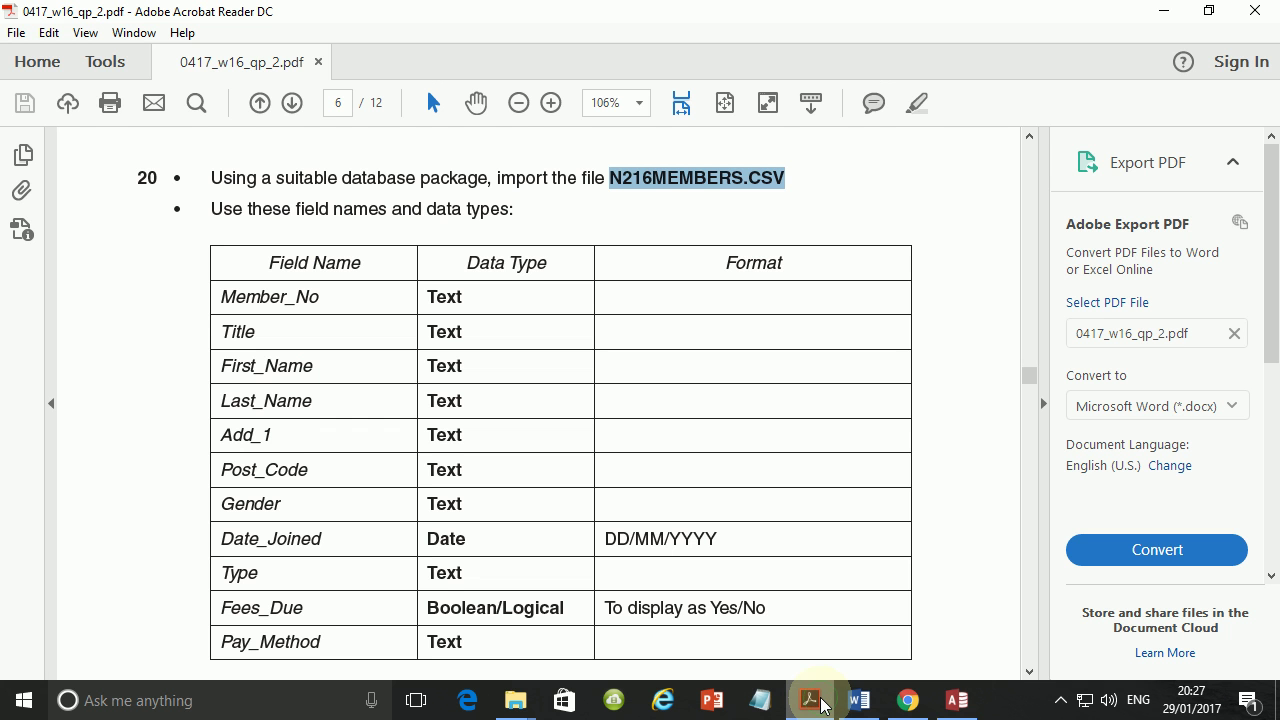
left_click(820, 703)
left_click(703, 257)
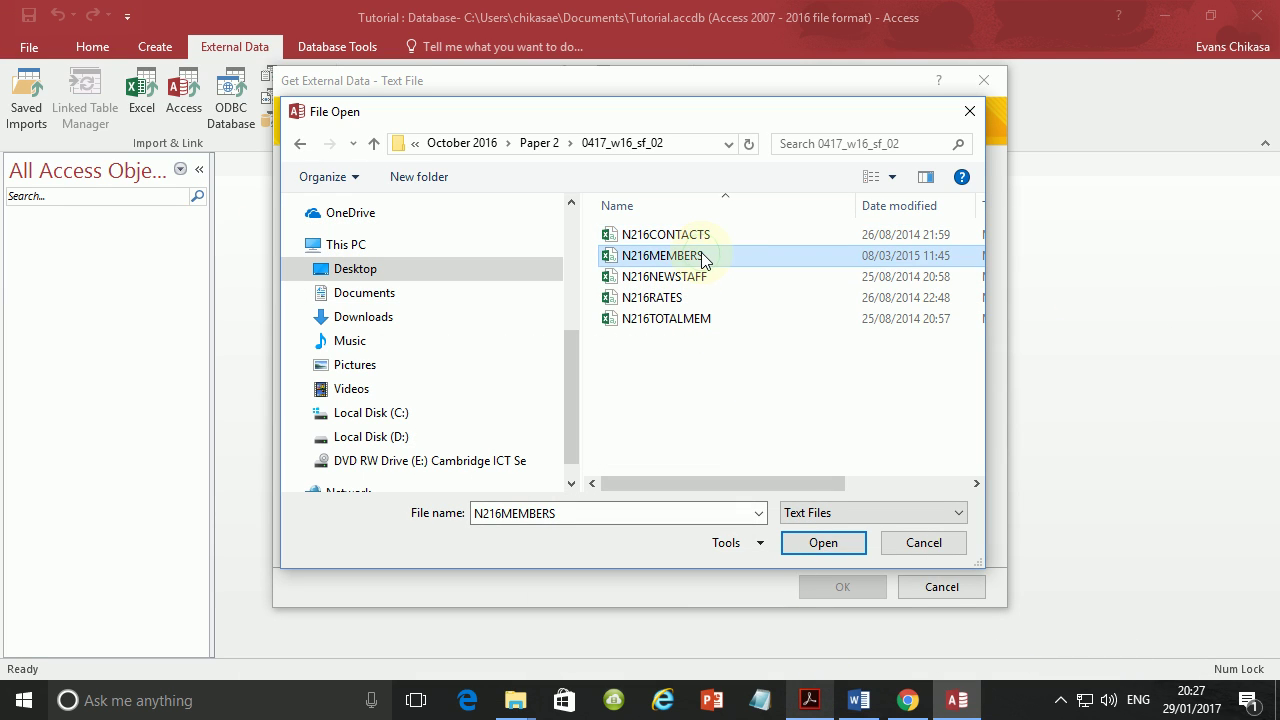
left_click(804, 543)
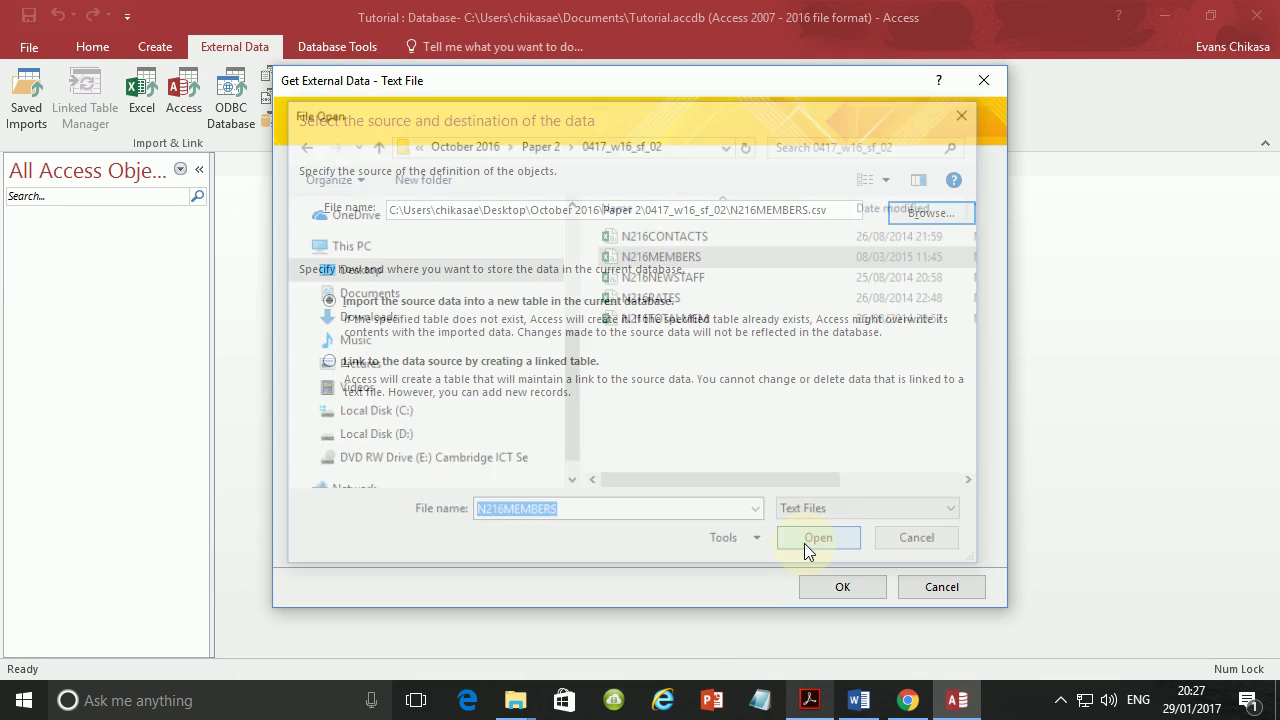
Start the Import Text Wizard, use the first row as field names, and open Advanced settings.
left_click(843, 587)
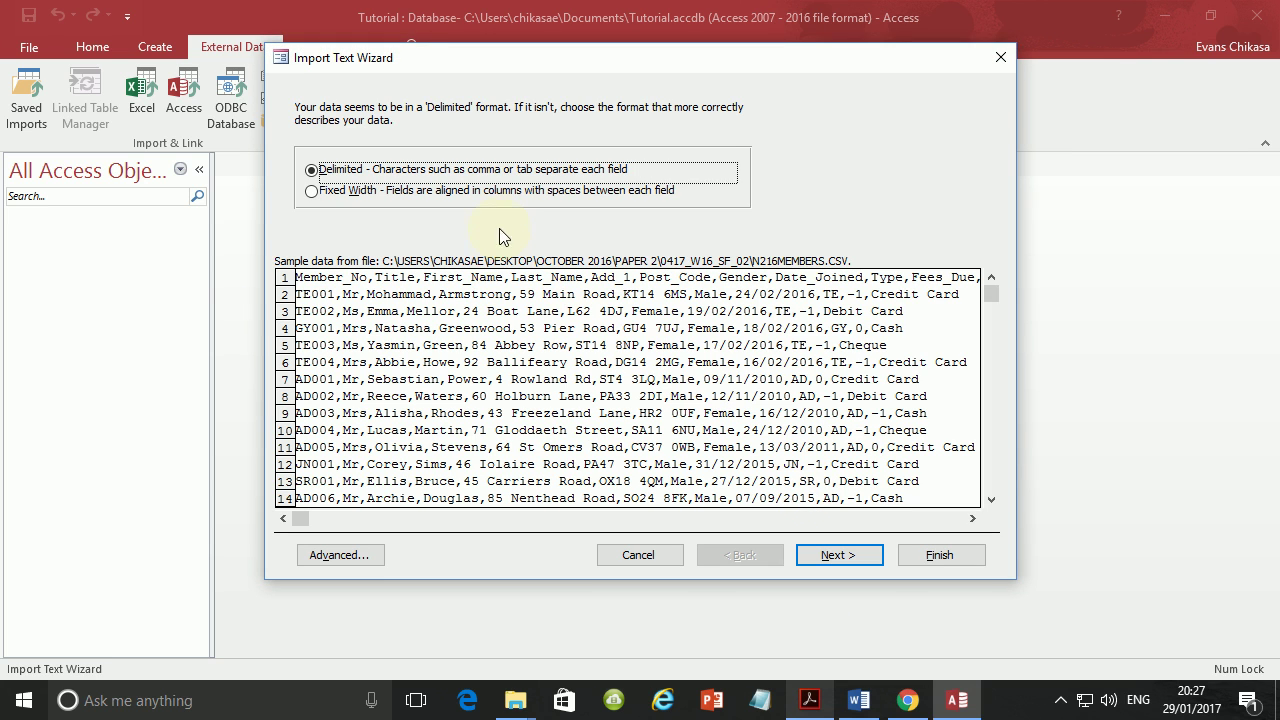
left_click(829, 556)
left_click(368, 212)
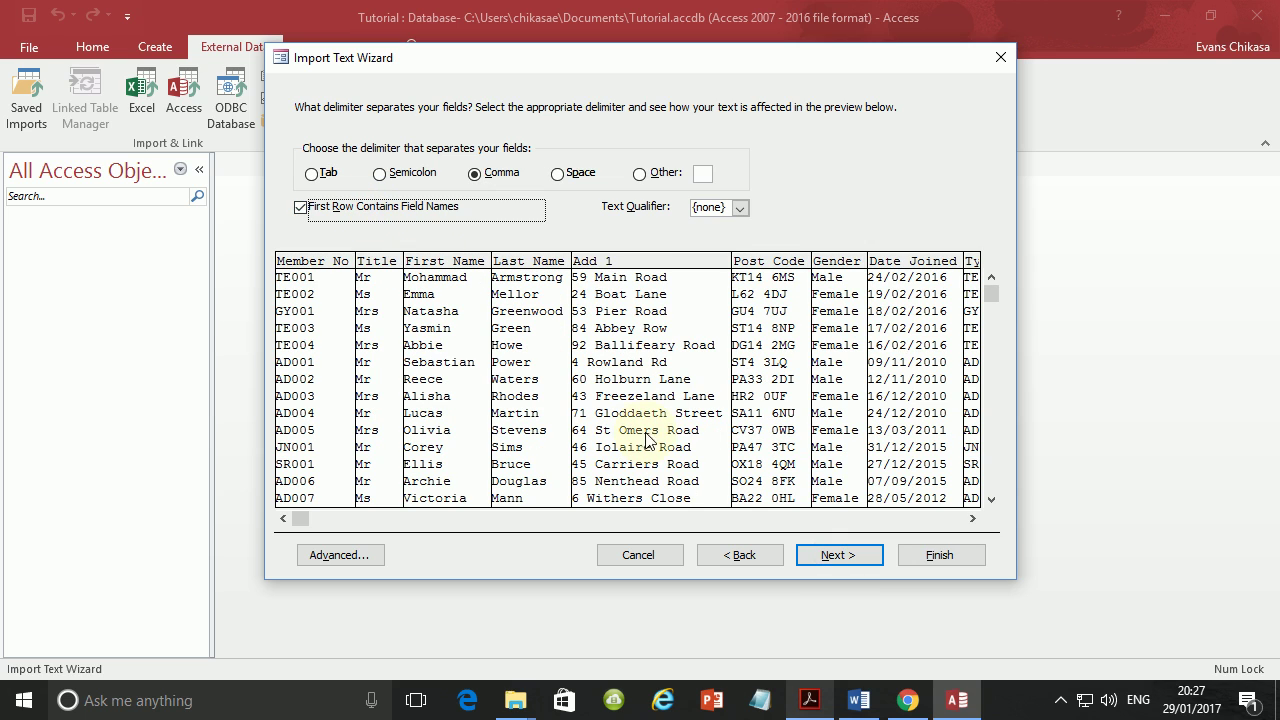
left_click(338, 558)
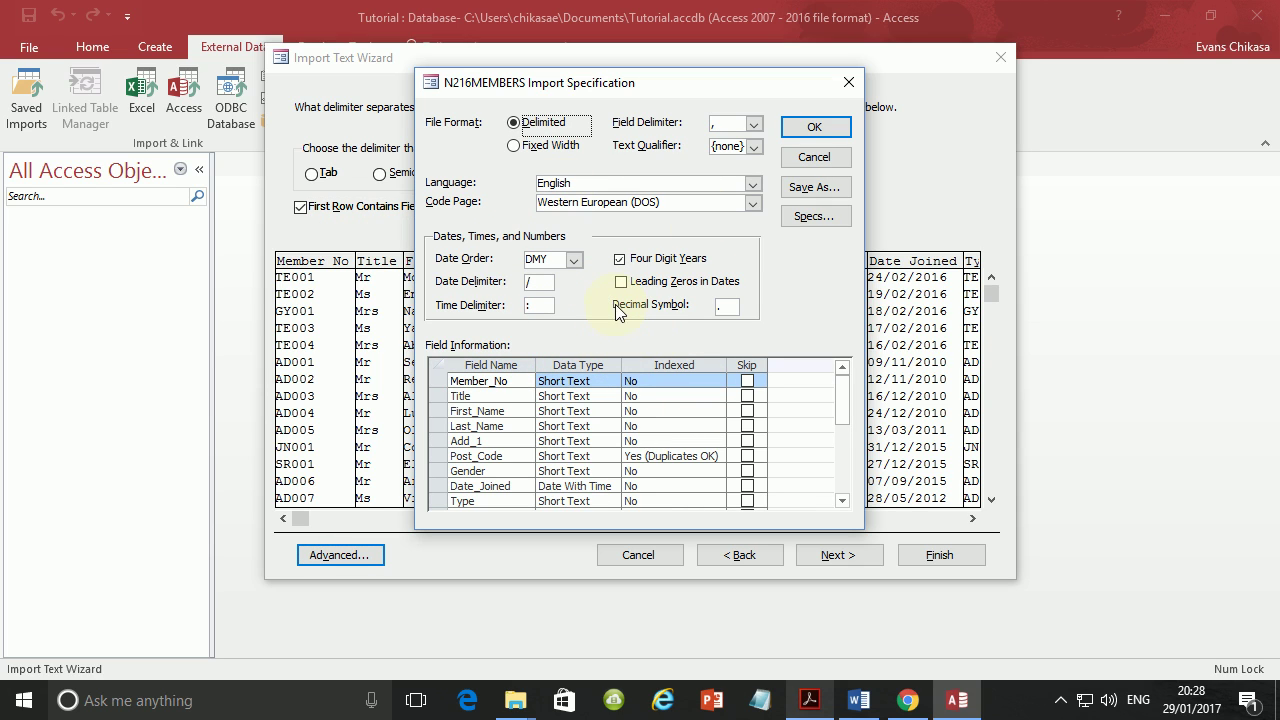
Compare against the question paper and highlight Date_Joined's DD/MM/YYYY format.
left_click(808, 705)
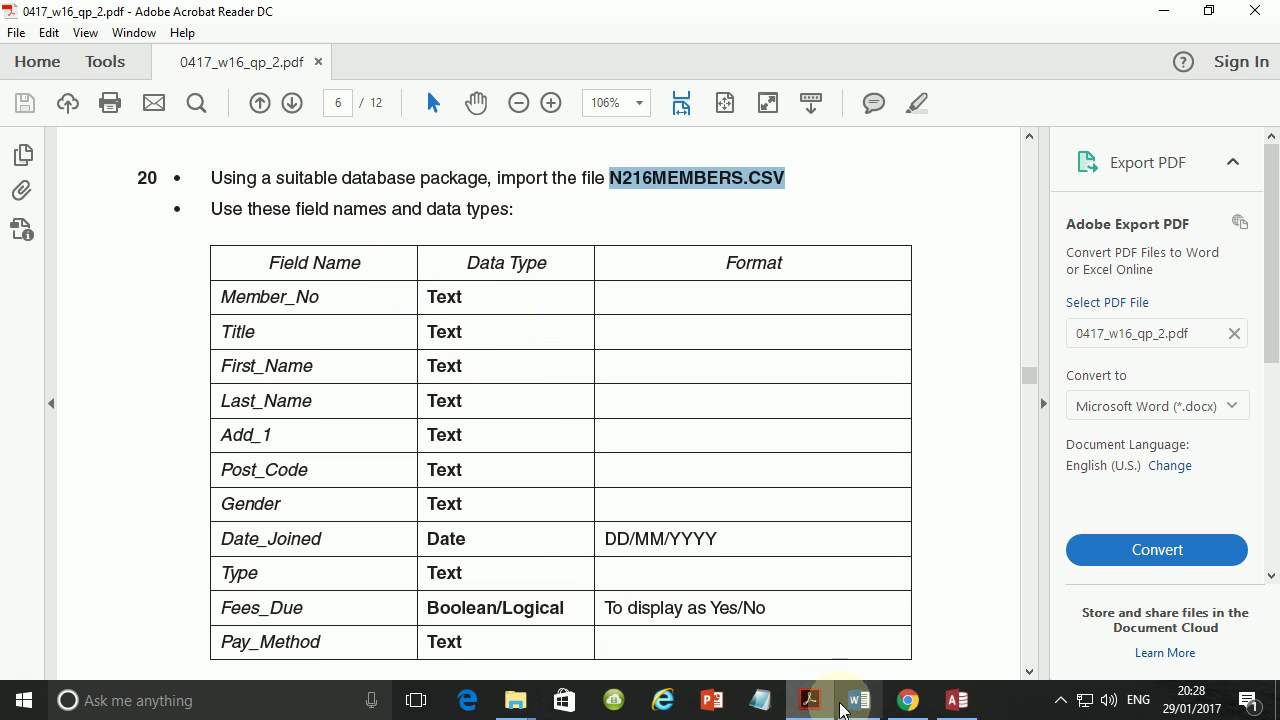
left_click(957, 700)
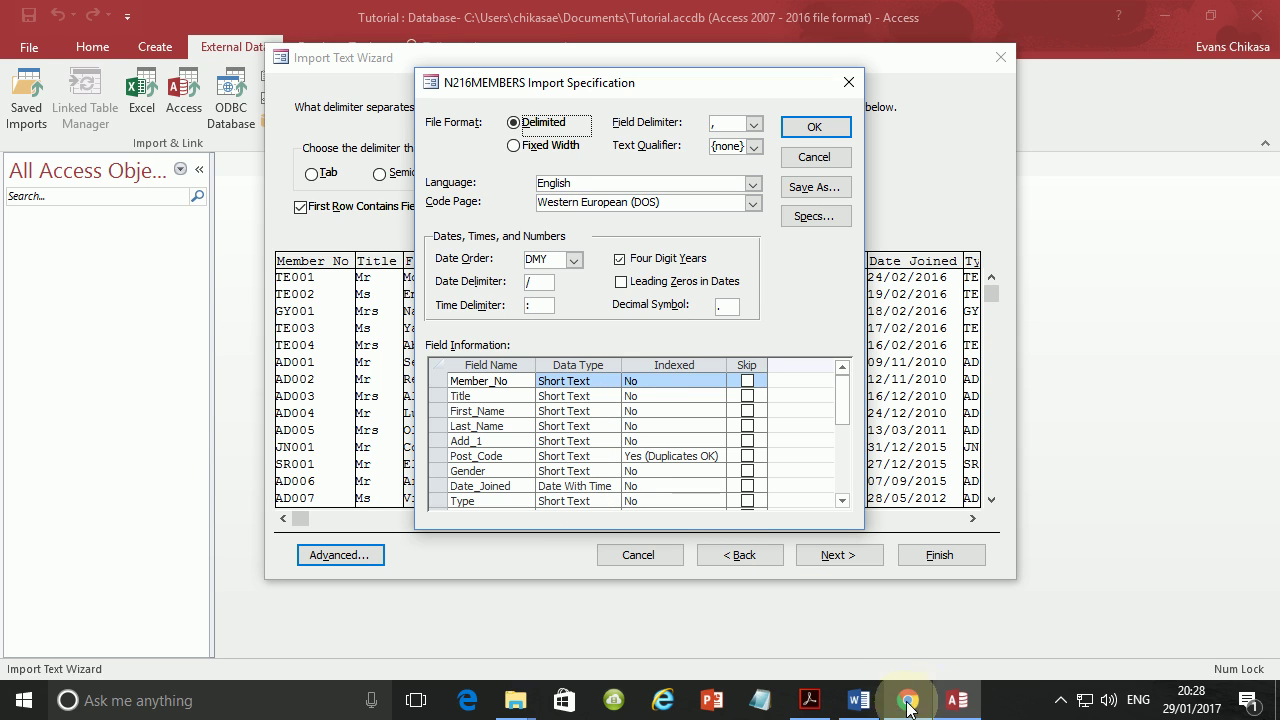
left_click(810, 700)
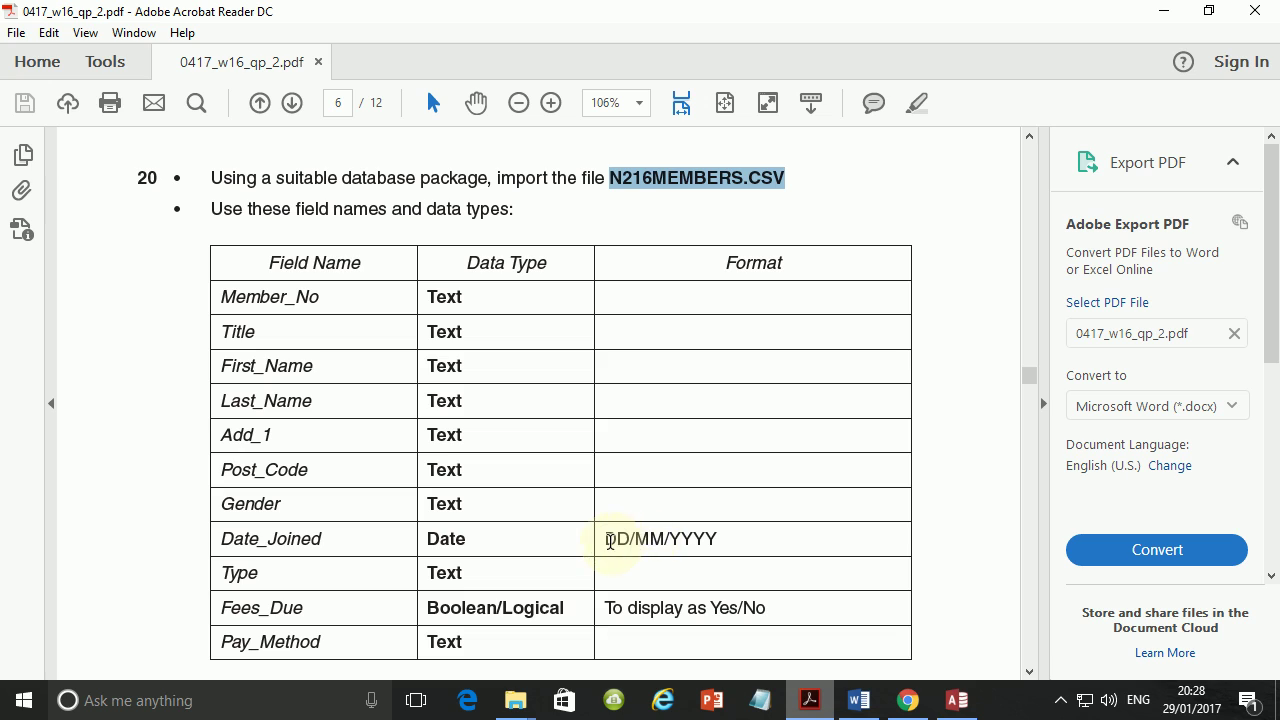
left_click_drag(609, 540, 620, 551)
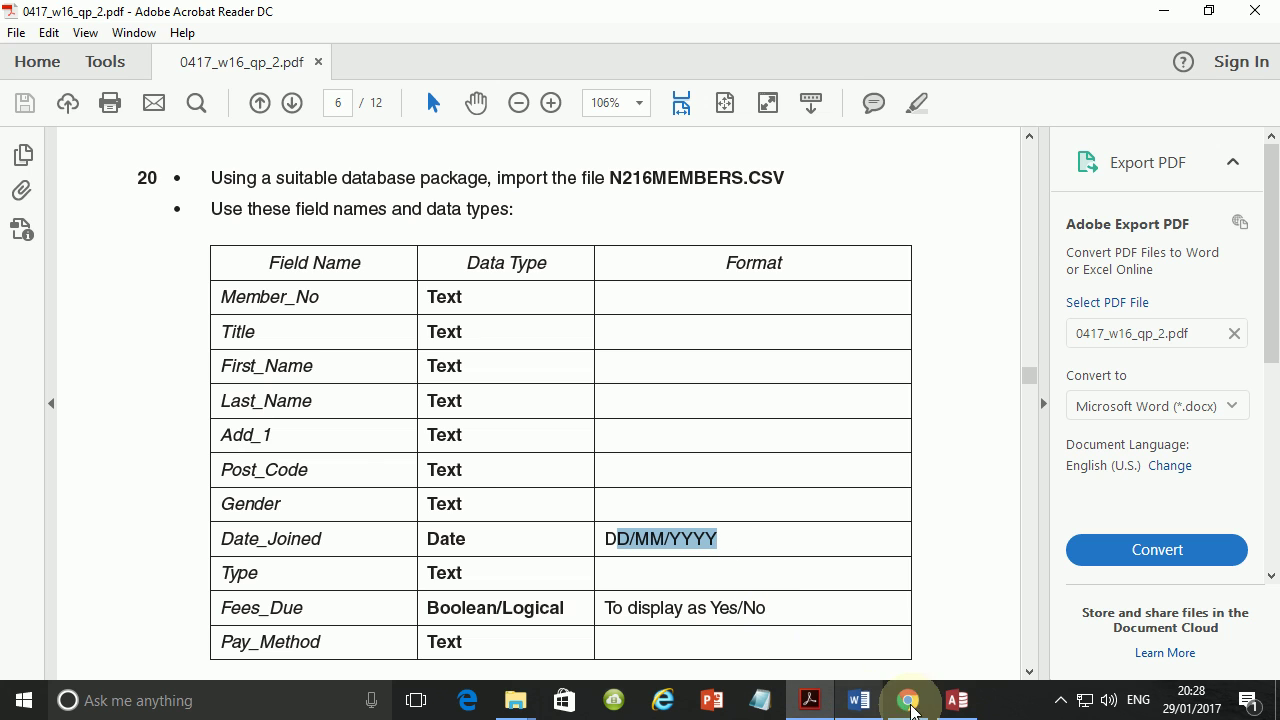
Confirm Date Order stays DMY for Date_Joined, then scroll the paper to the primary-key instructions.
left_click(957, 703)
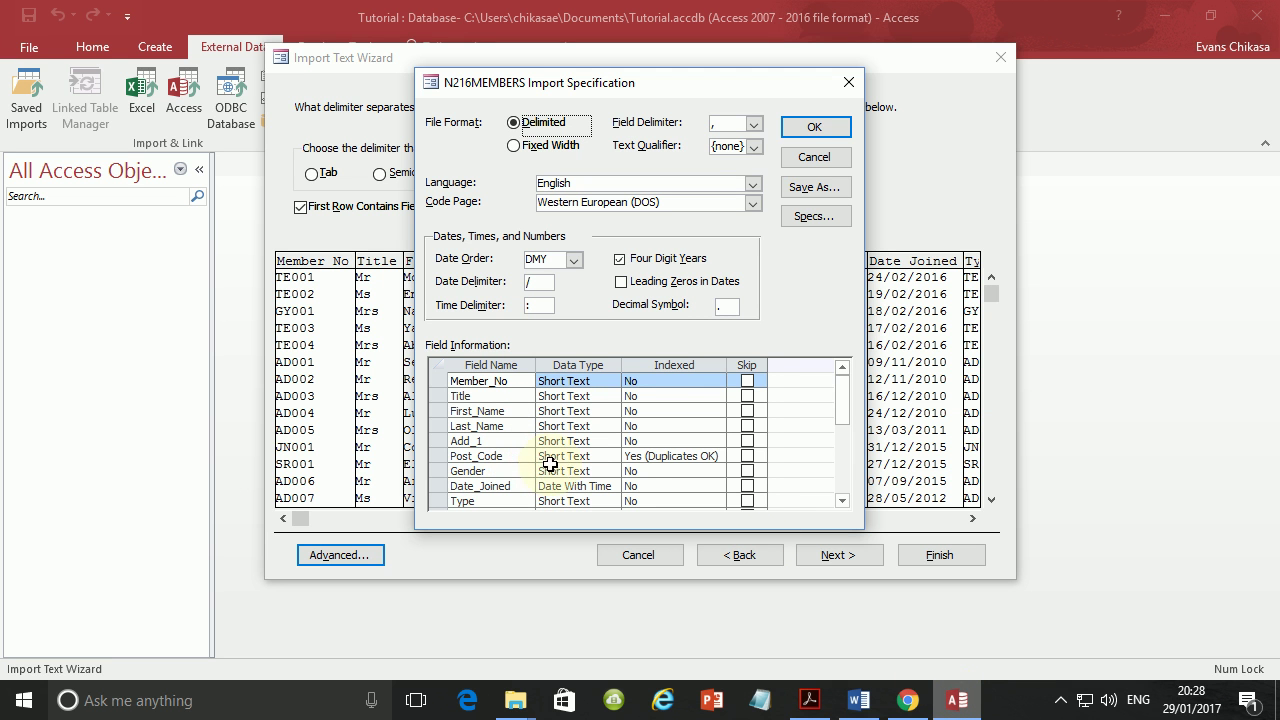
left_click(612, 487)
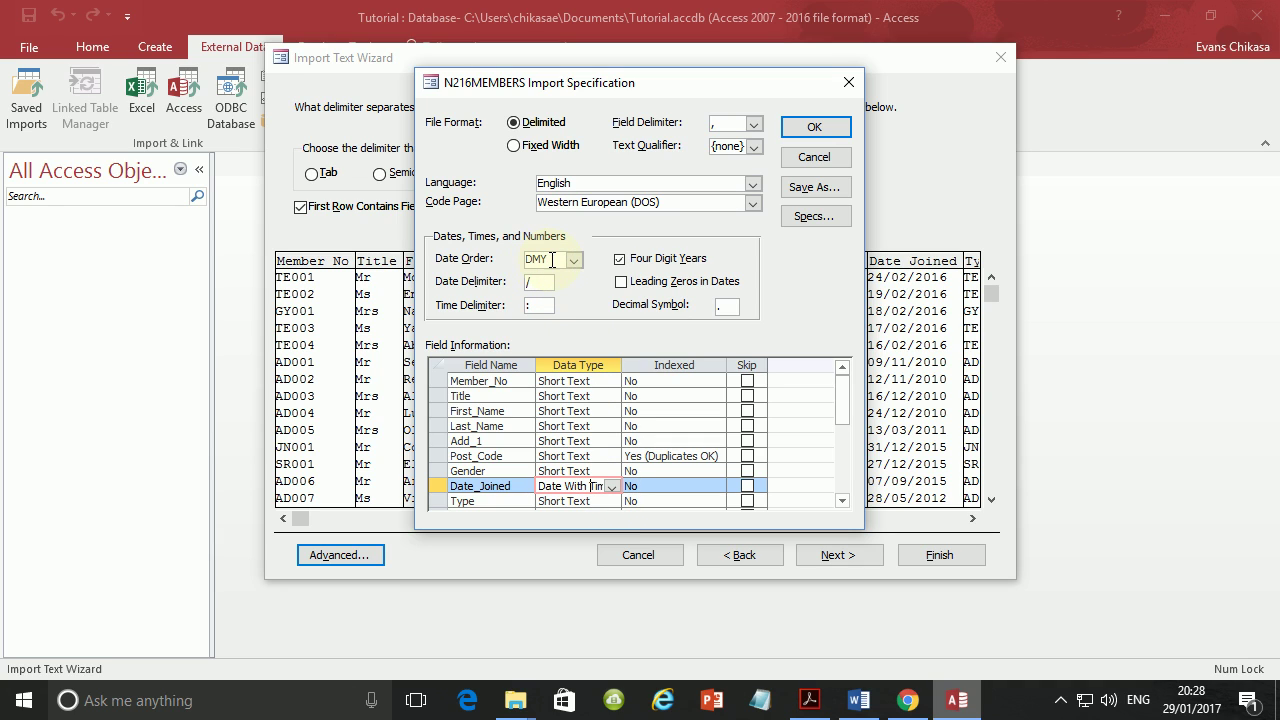
left_click(552, 260)
left_click(574, 260)
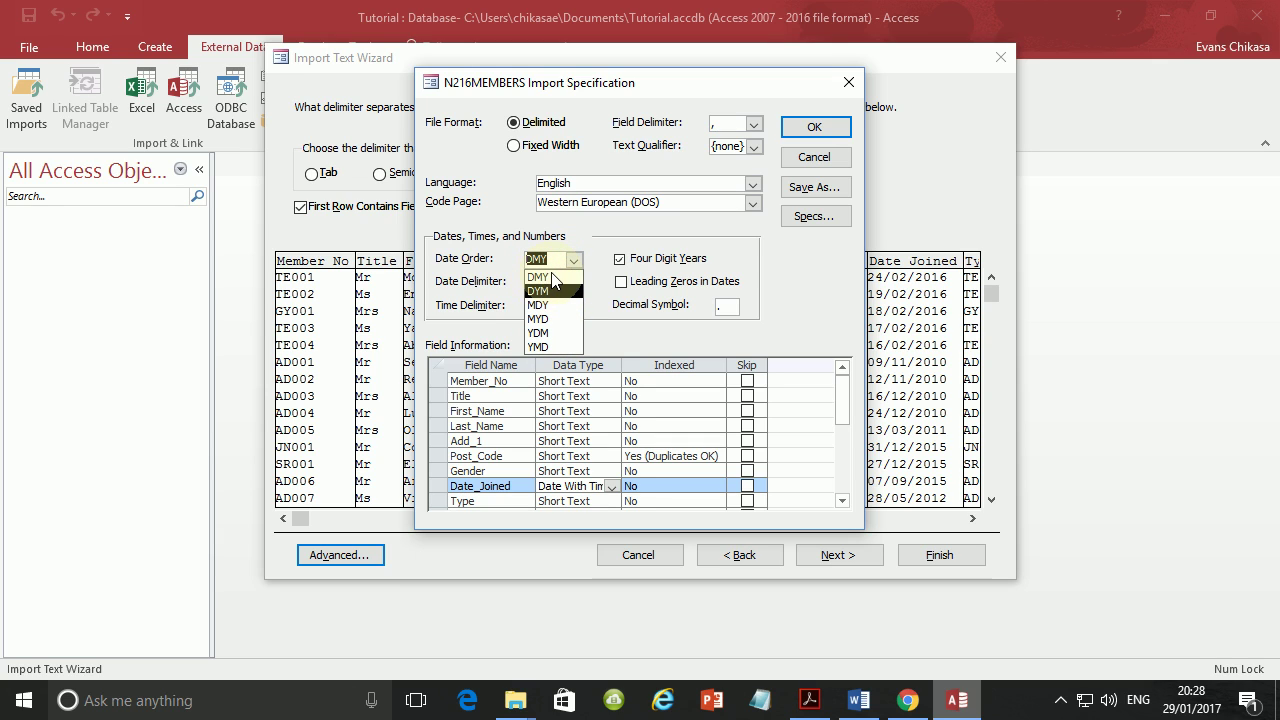
left_click(601, 228)
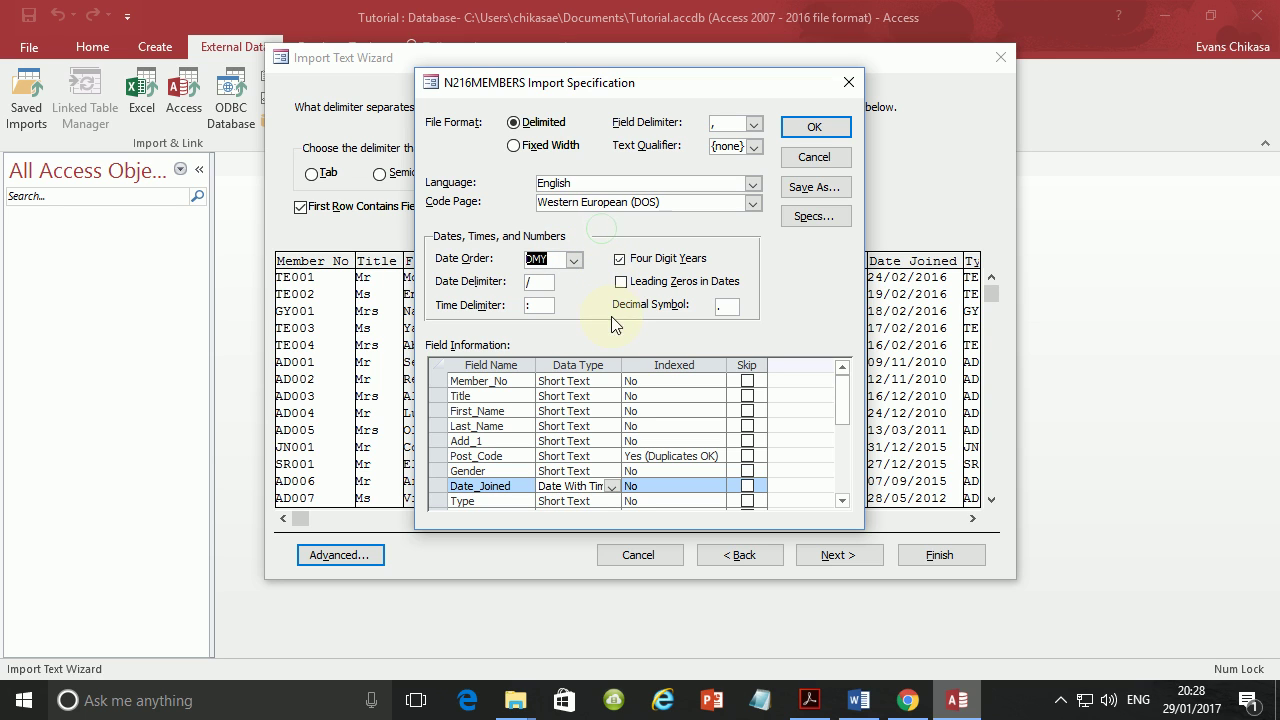
left_click(810, 700)
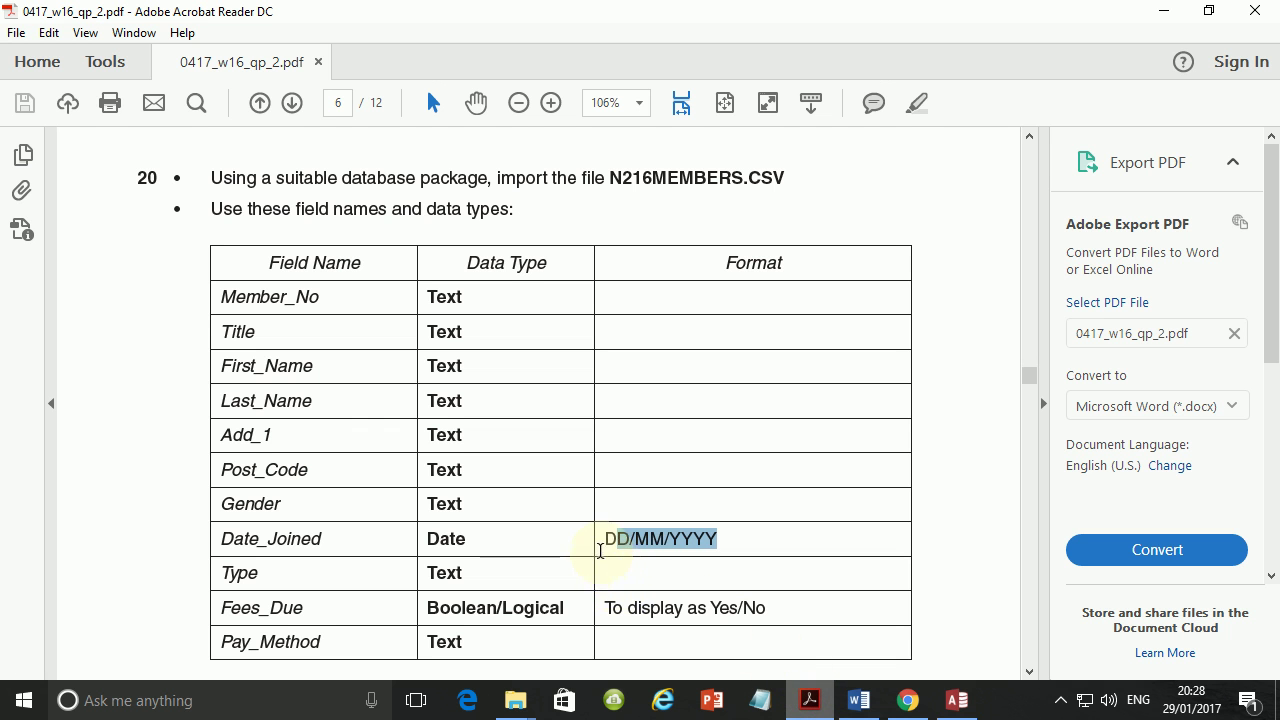
scroll(548, 532, "down", 3)
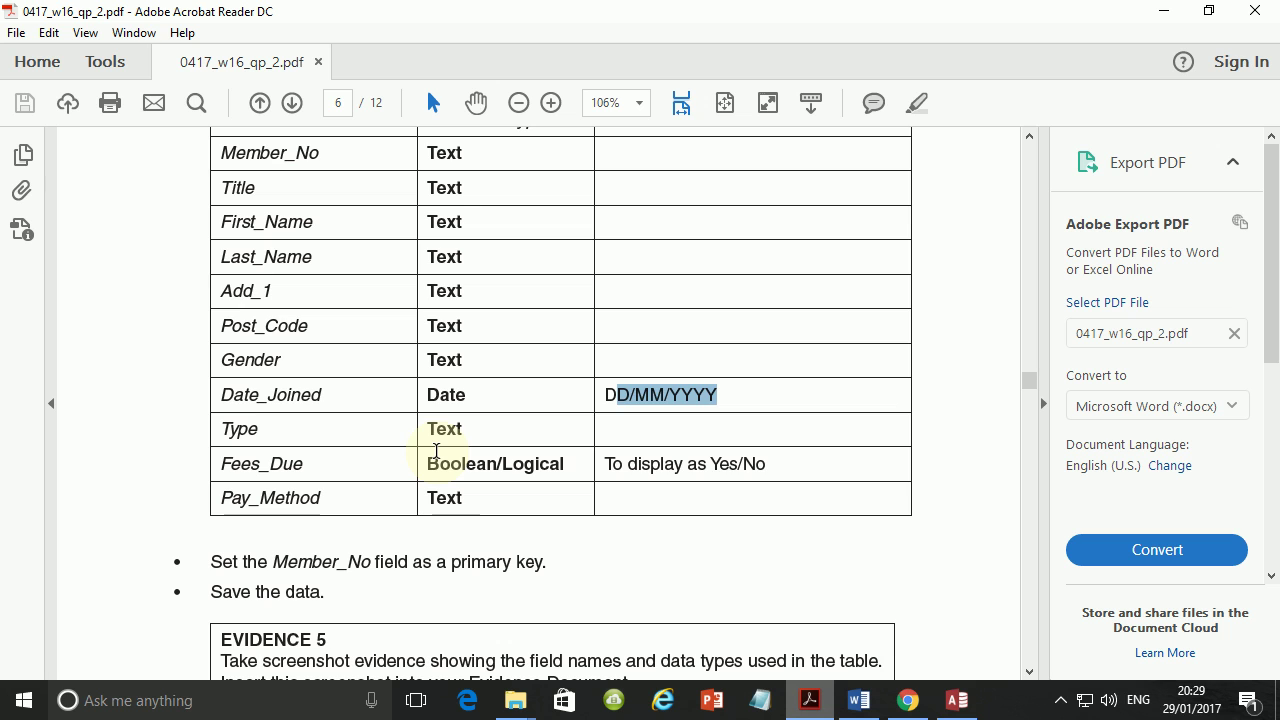
Scroll to page 7's questions 21–22 and highlight the new record's date 02/02/2015.
scroll(445, 448, "down", 2)
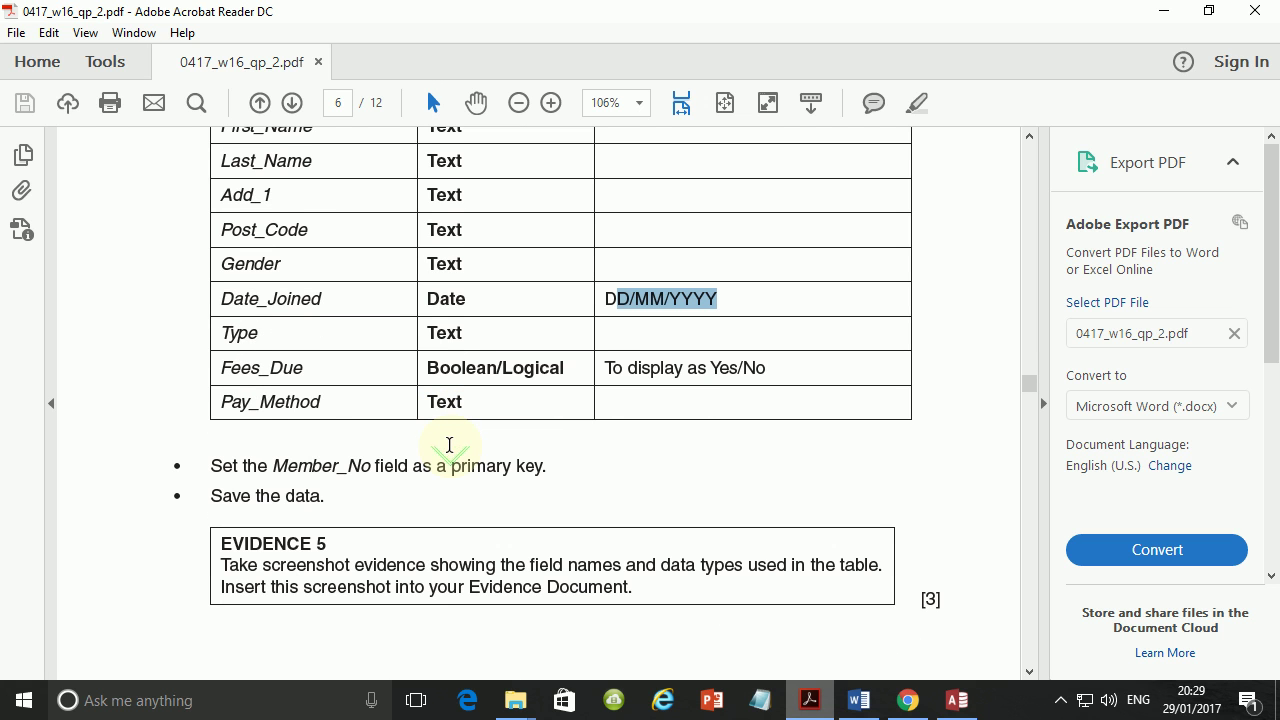
scroll(449, 448, "down", 5)
scroll(449, 448, "up", 5)
scroll(449, 448, "down", 6)
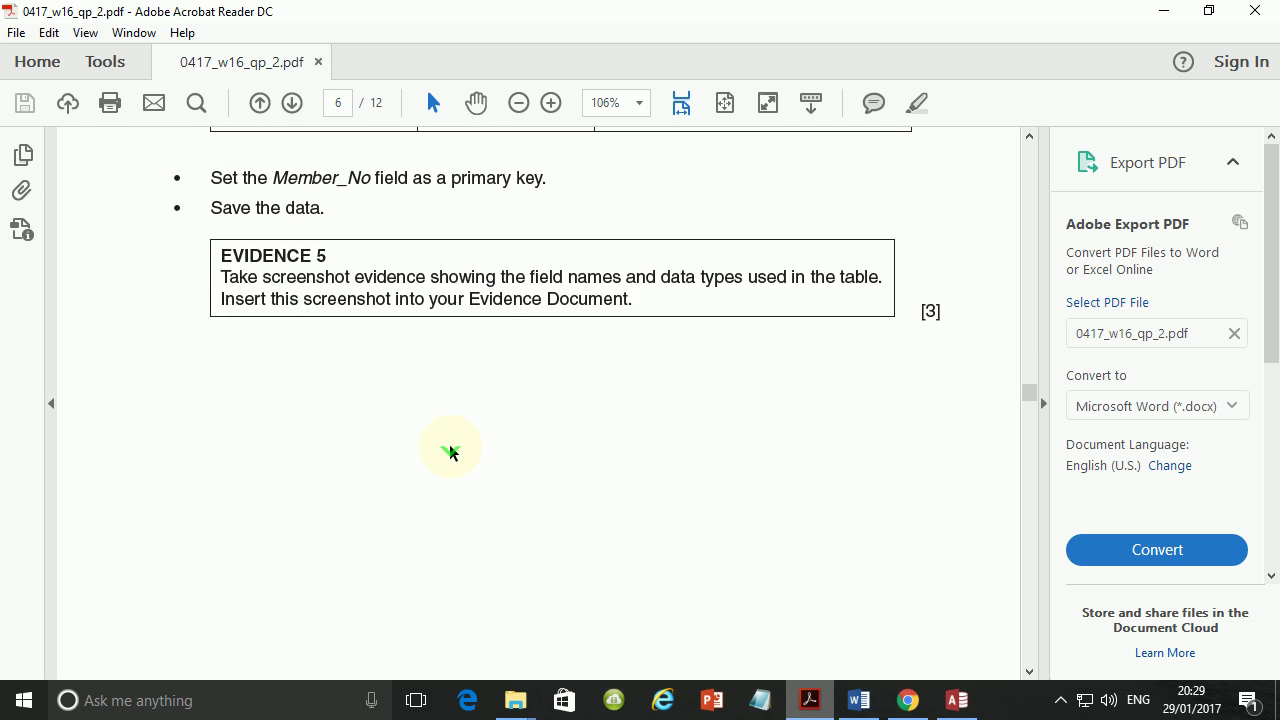
scroll(450, 452, "down", 8)
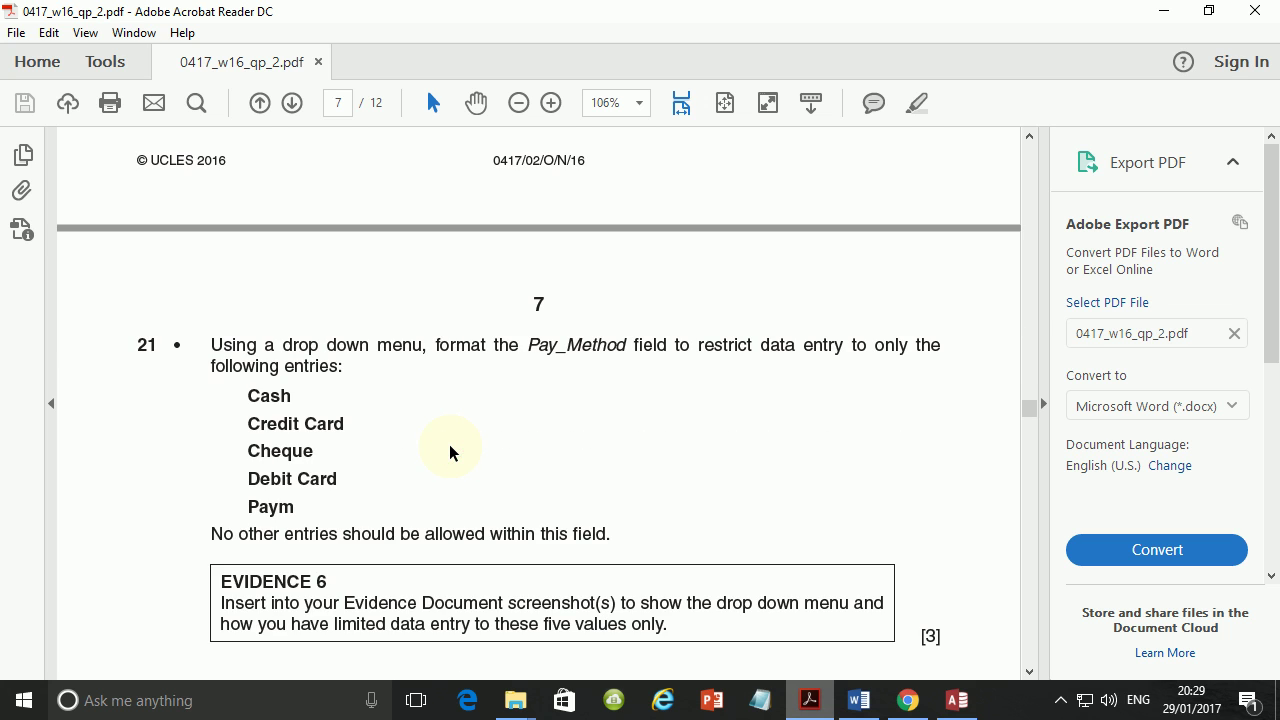
scroll(450, 452, "down", 6)
scroll(449, 446, "down", 2)
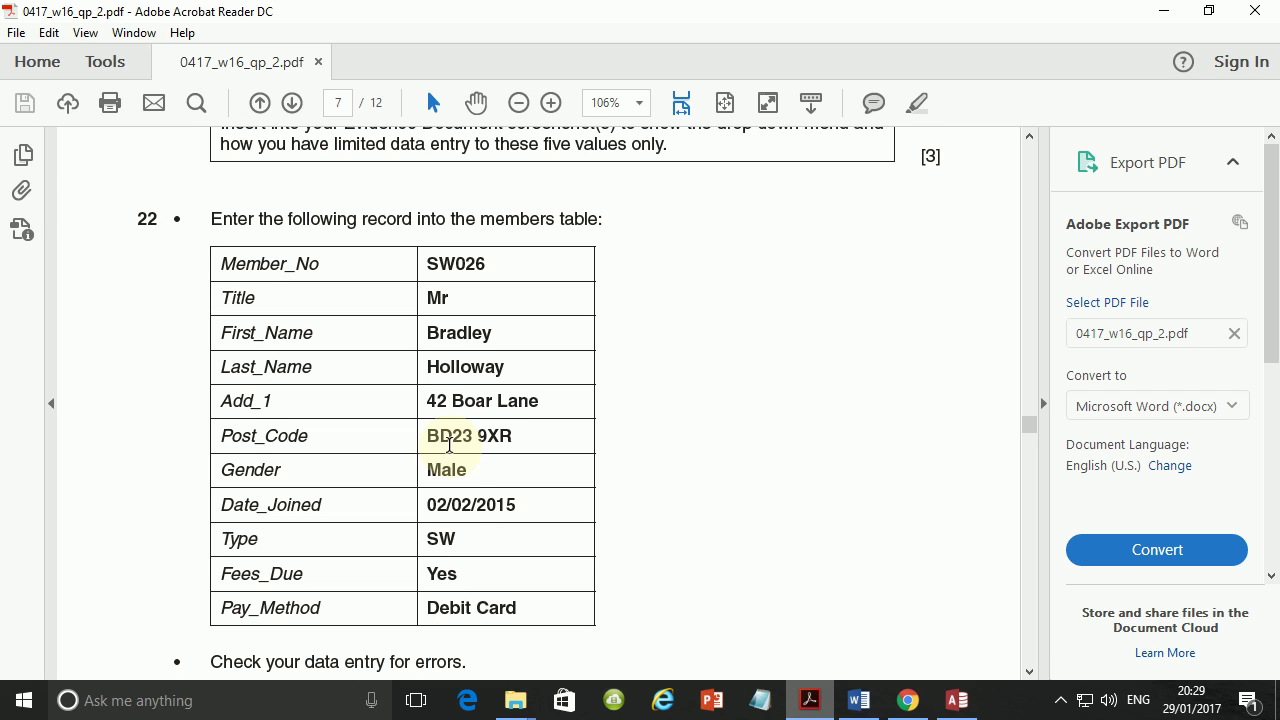
left_click_drag(431, 506, 530, 506)
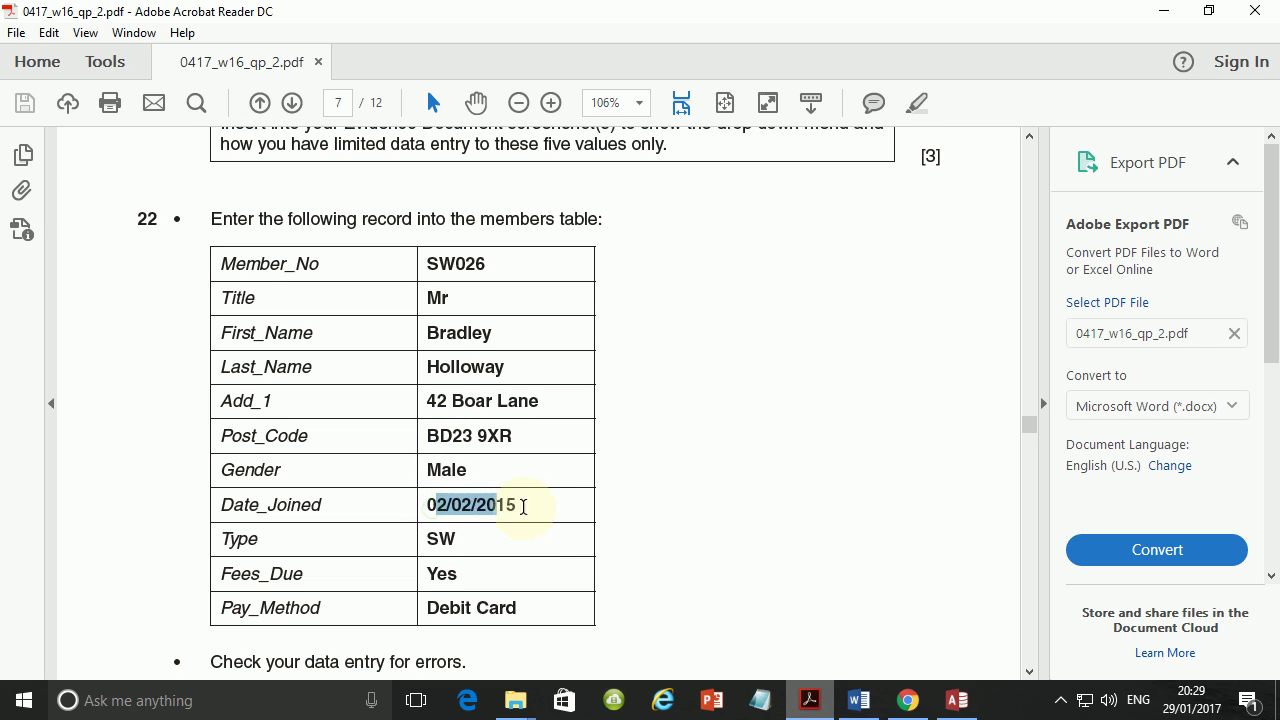
left_click(531, 506)
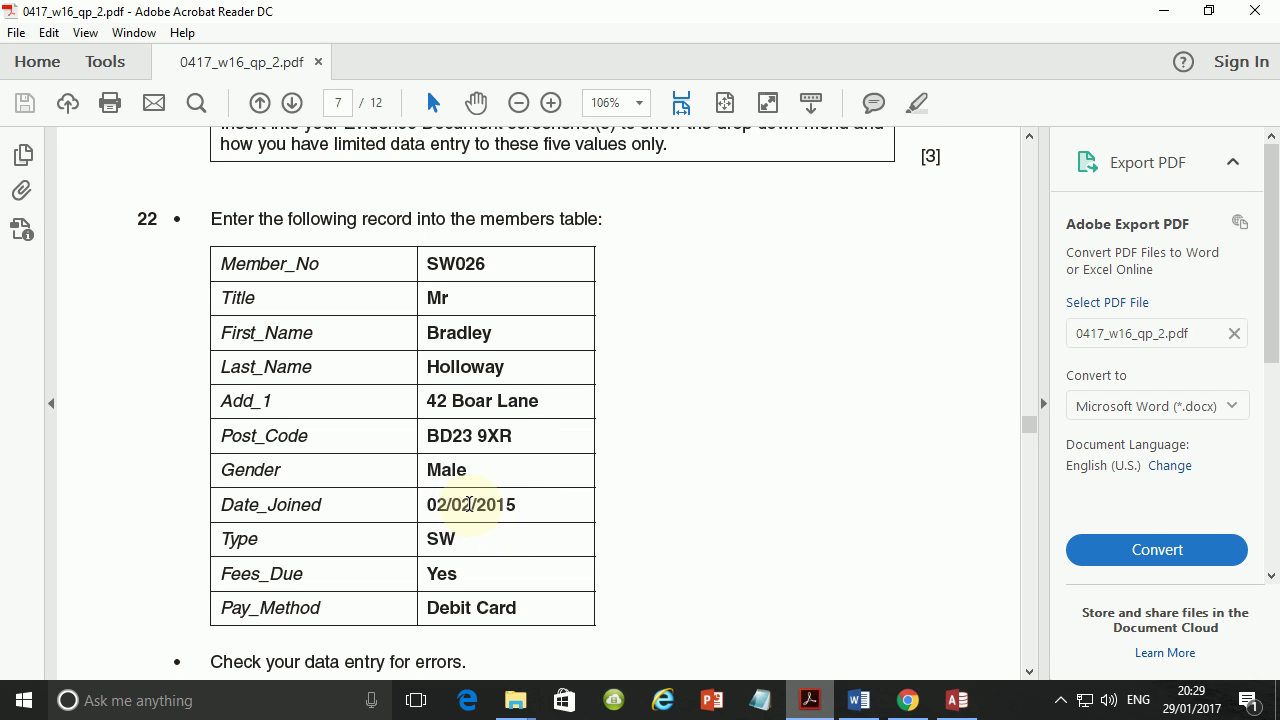
left_click_drag(426, 504, 524, 515)
Scroll back up to page 6's Evidence 5 instructions.
middle_click(536, 524)
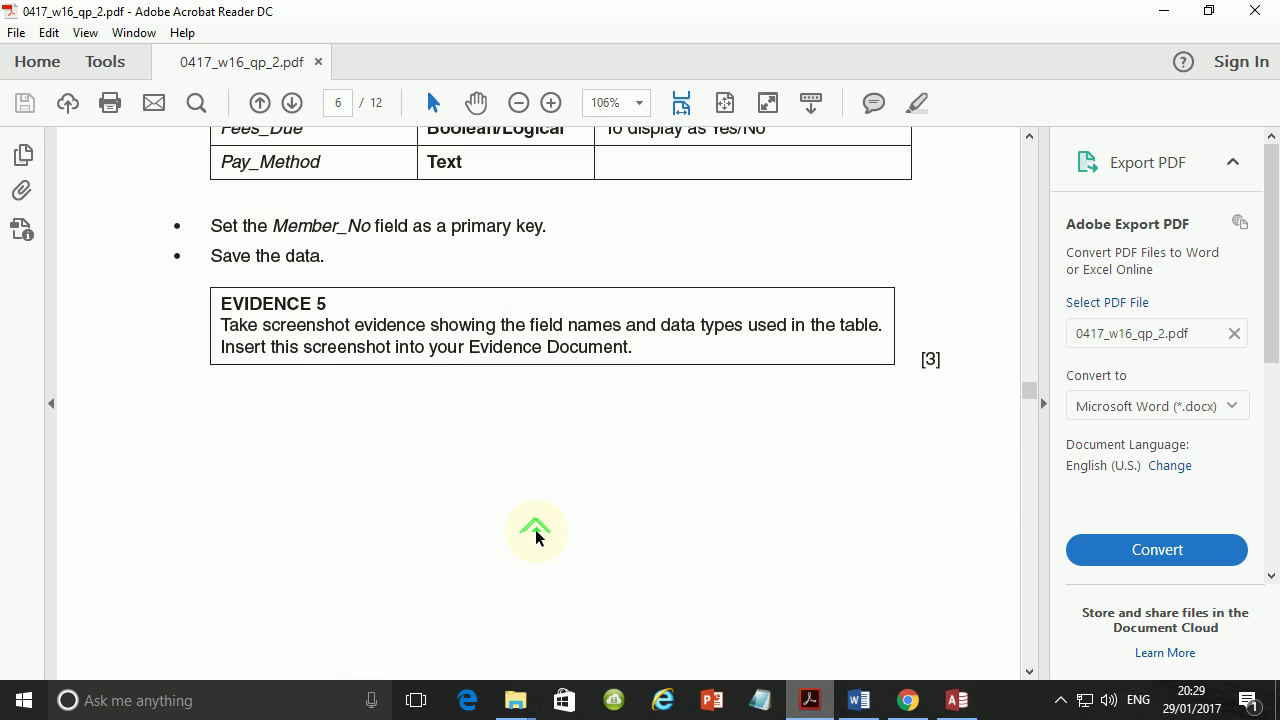
scroll(554, 489, "up", 1)
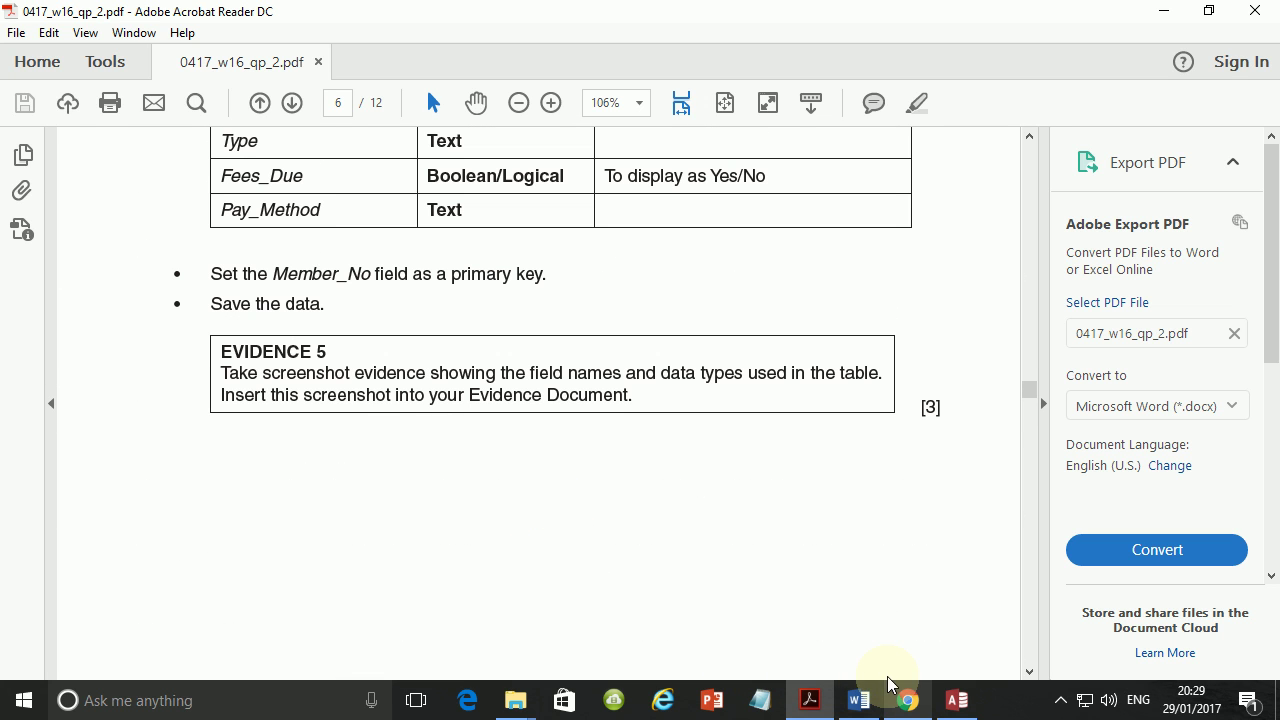
scroll(591, 434, "down", 5)
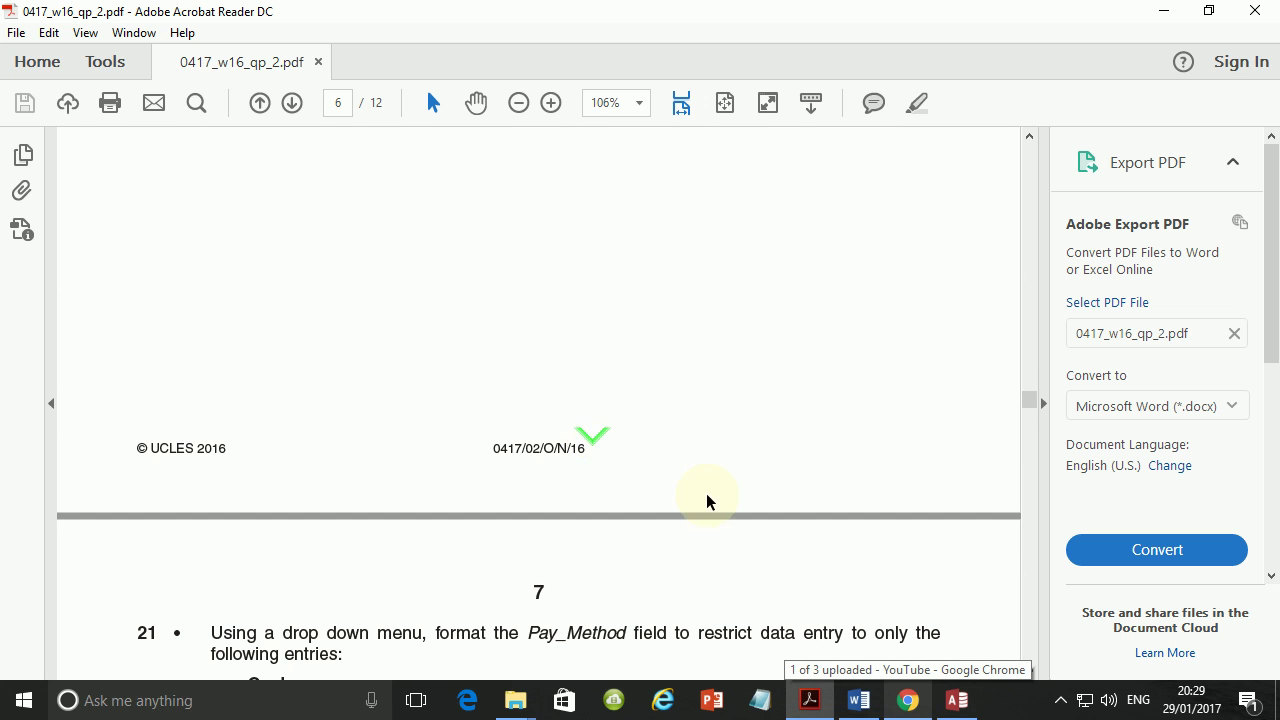
scroll(566, 390, "down", 6)
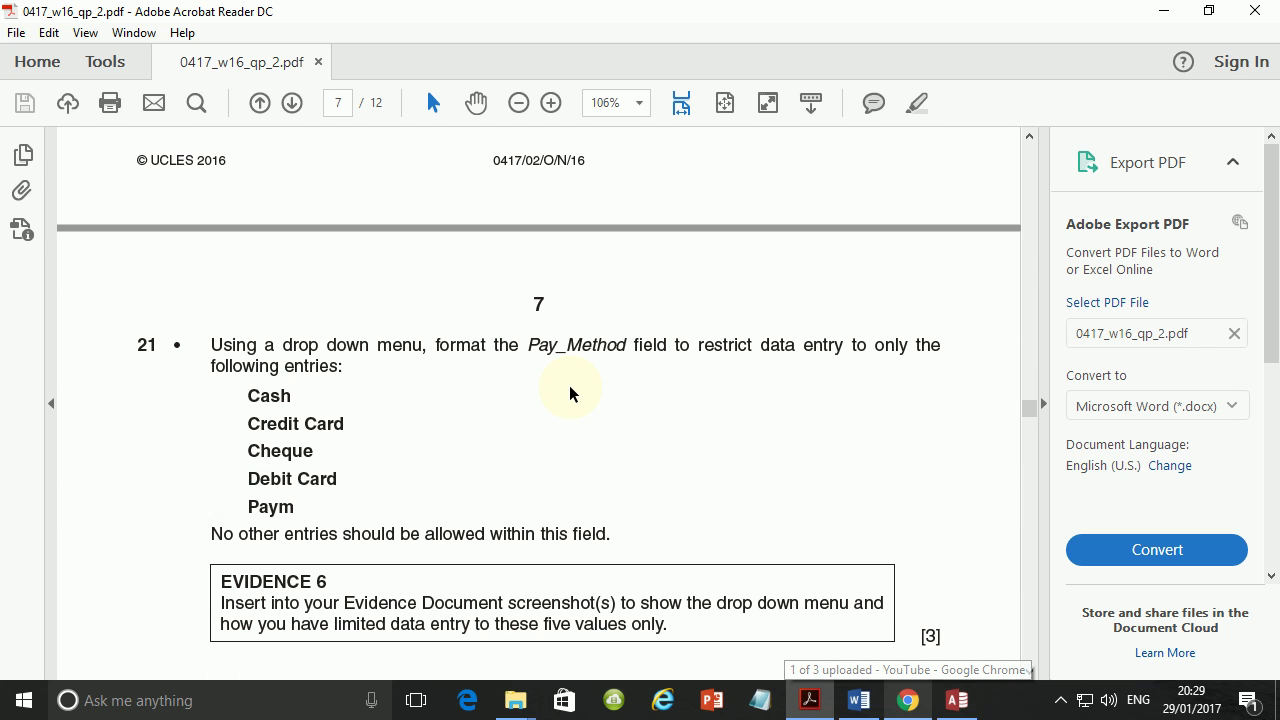
scroll(572, 391, "up", 3)
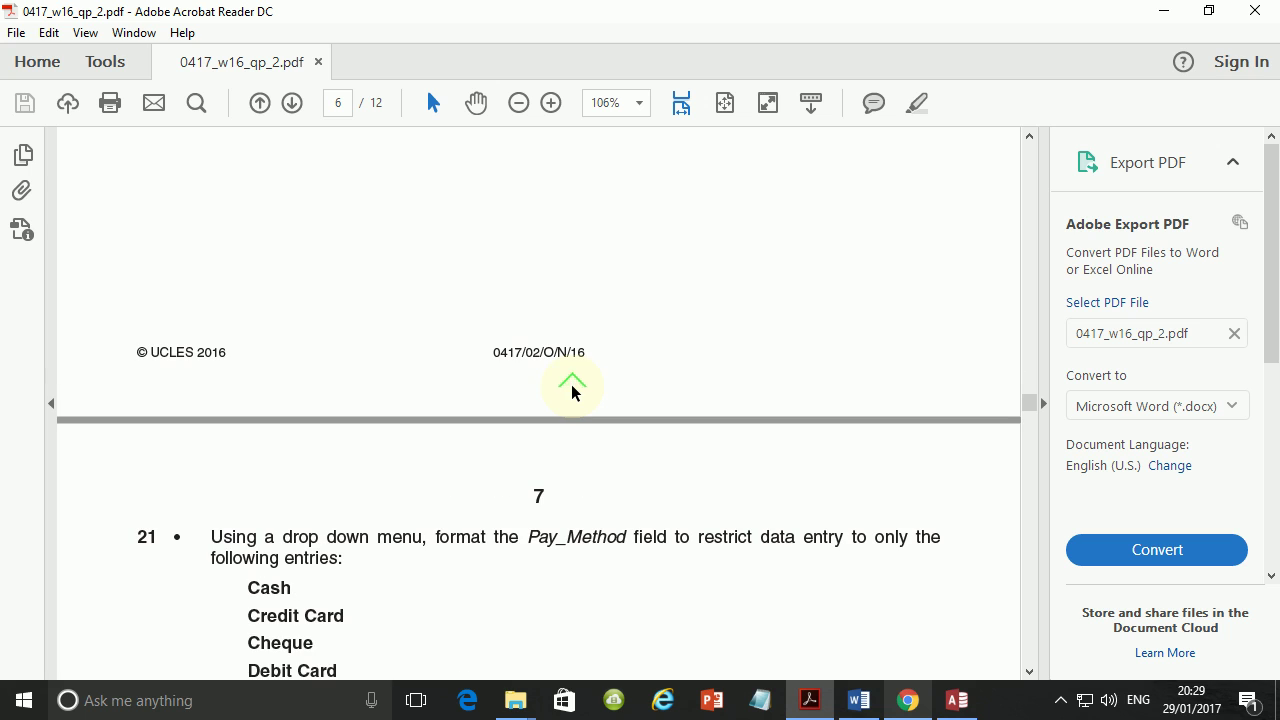
scroll(572, 392, "up", 4)
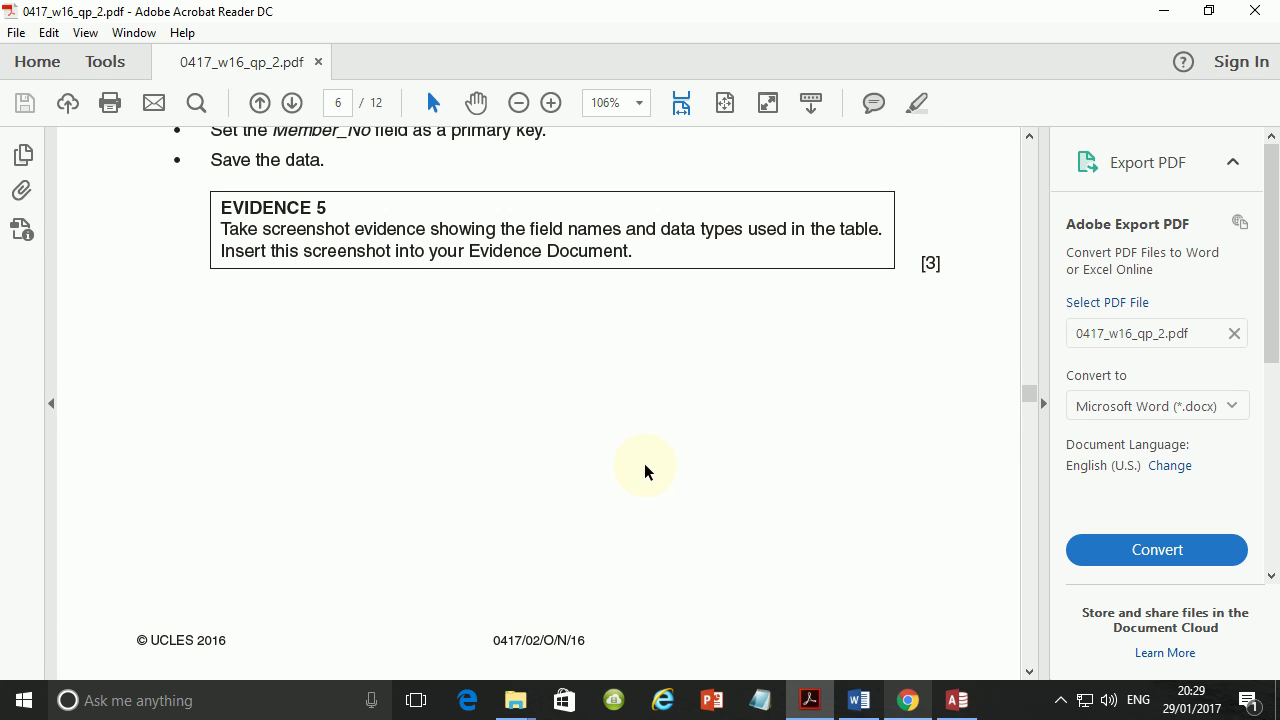
Capture the area below Evidence 5 and annotate it with a text box containing a date.
key("Print")
left_click_drag(283, 326, 929, 623)
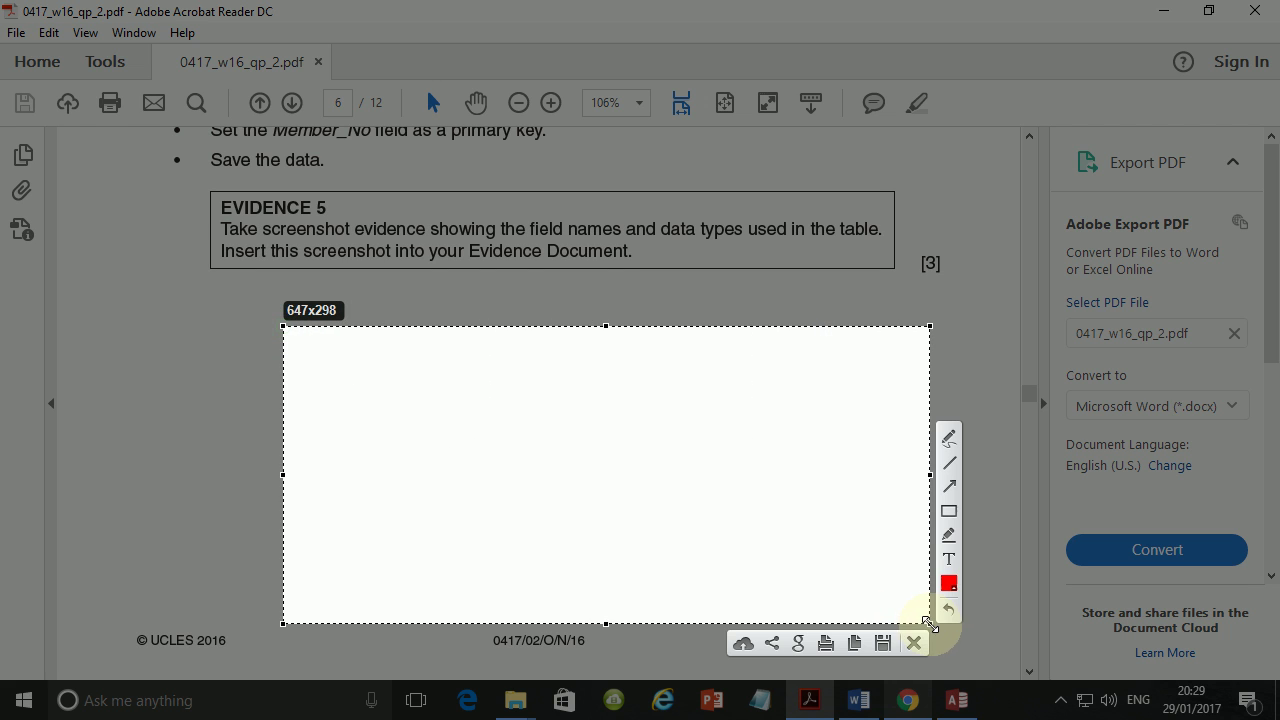
left_click(440, 438)
type("1")
type("/1")
type("017")
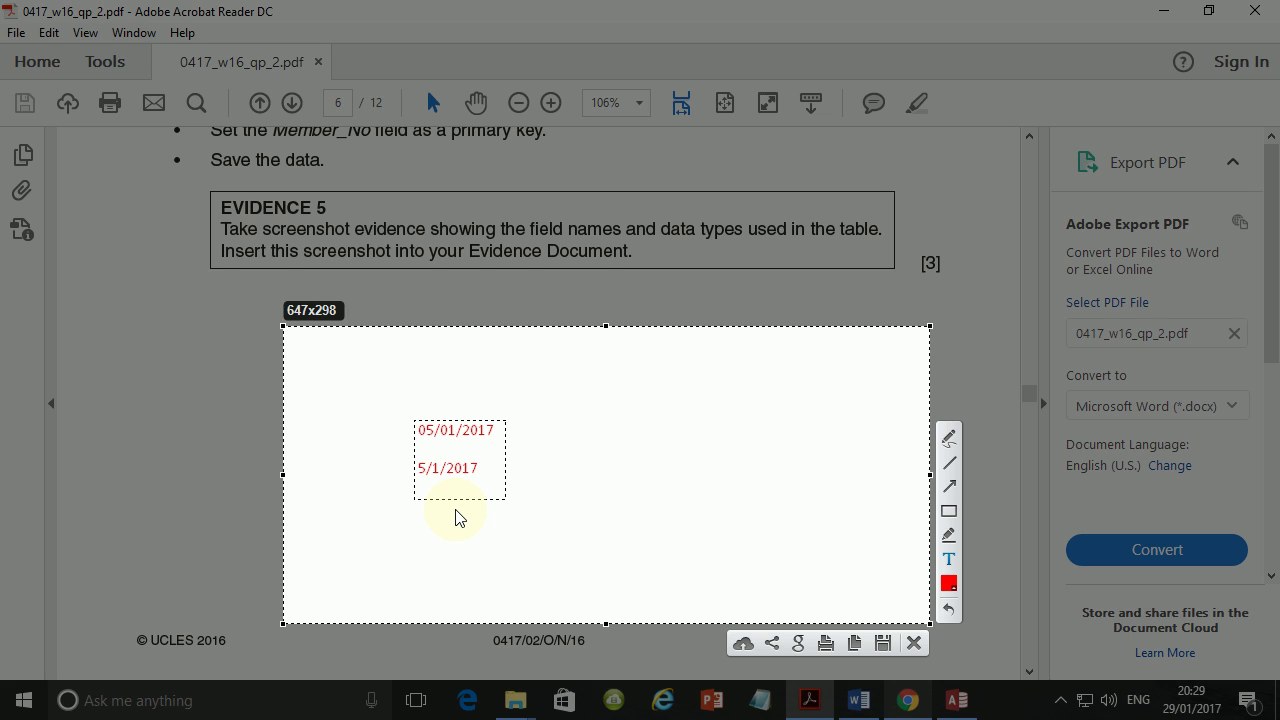
left_click_drag(421, 434, 495, 434)
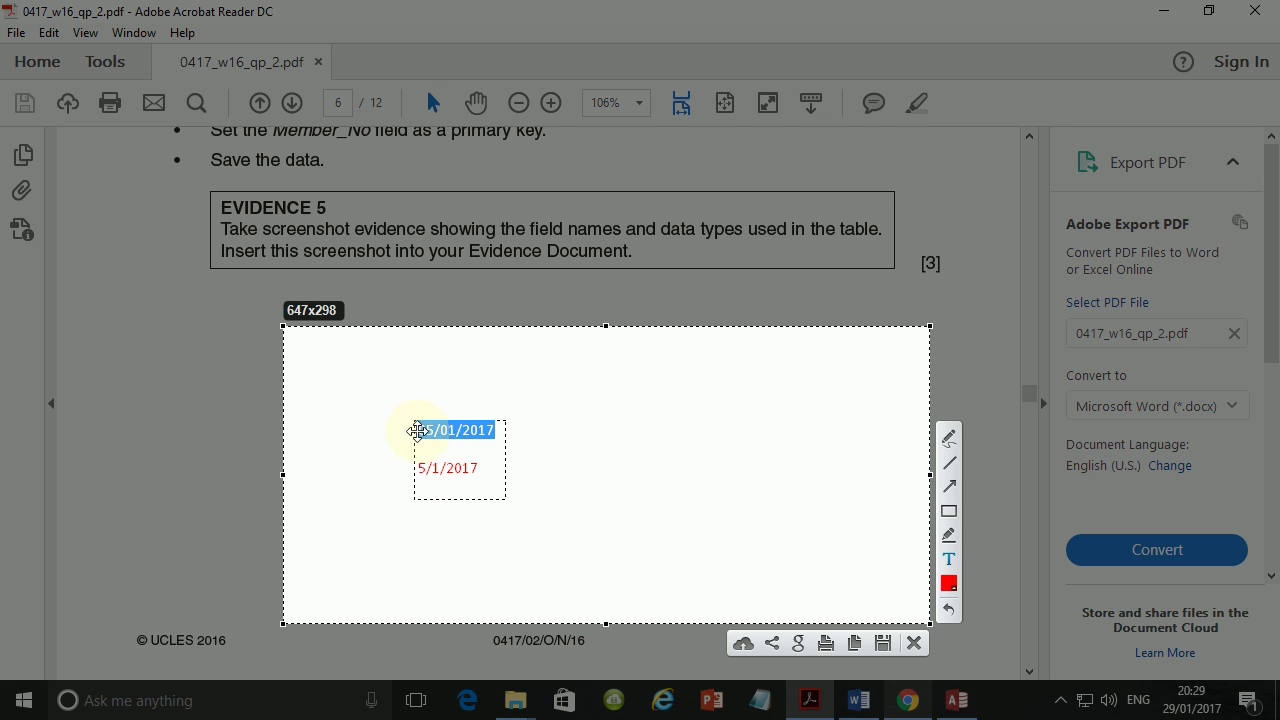
Discard the capture, turn on Leading Zeros in Dates, and recheck the question paper.
left_click(912, 643)
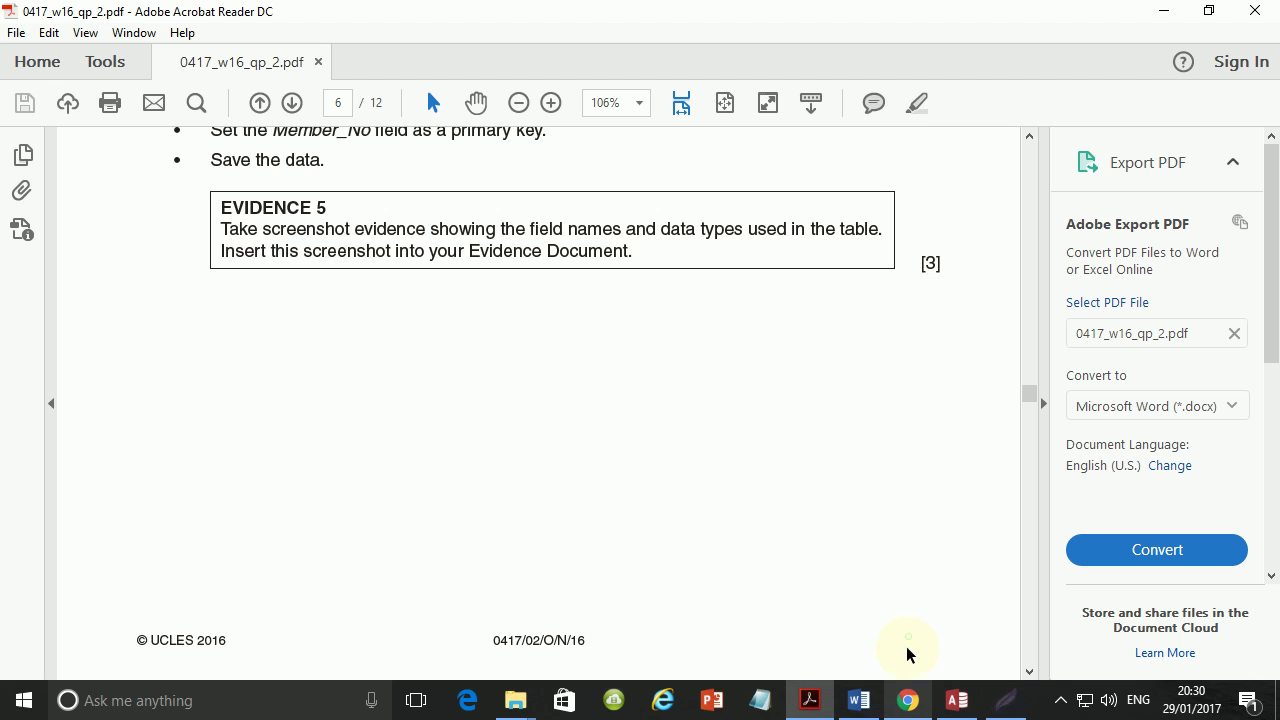
left_click(955, 700)
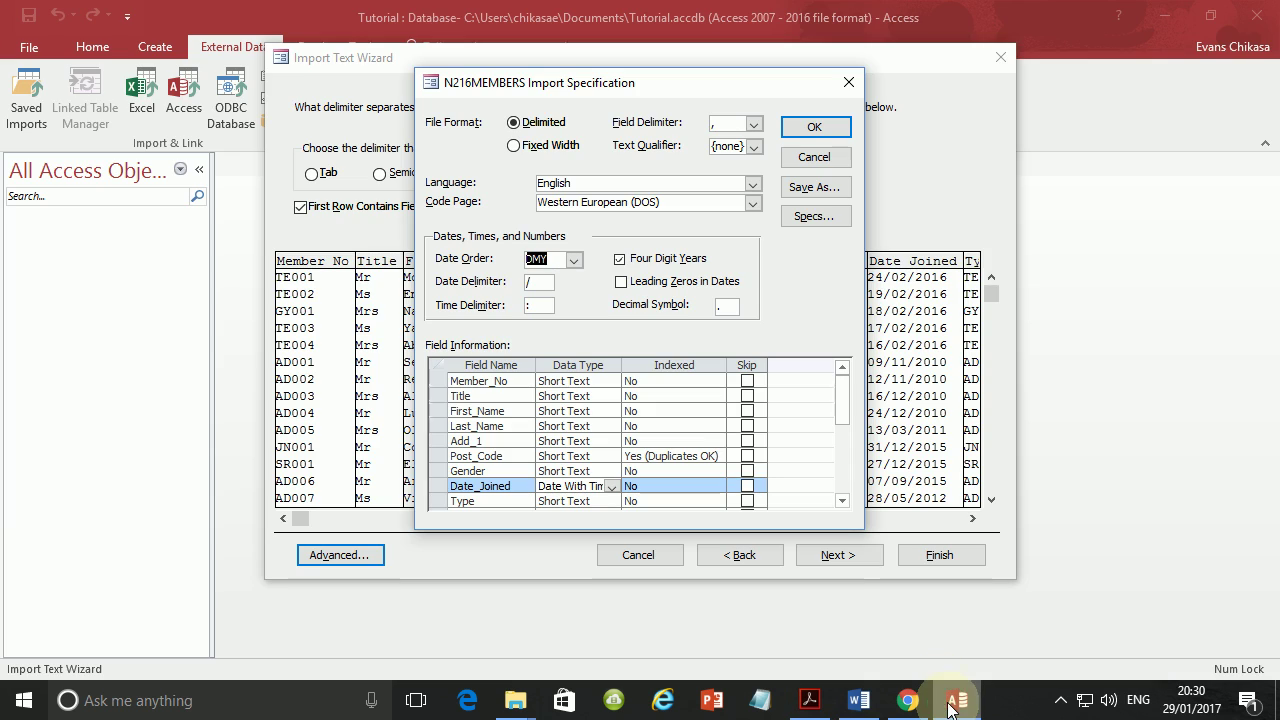
left_click(621, 284)
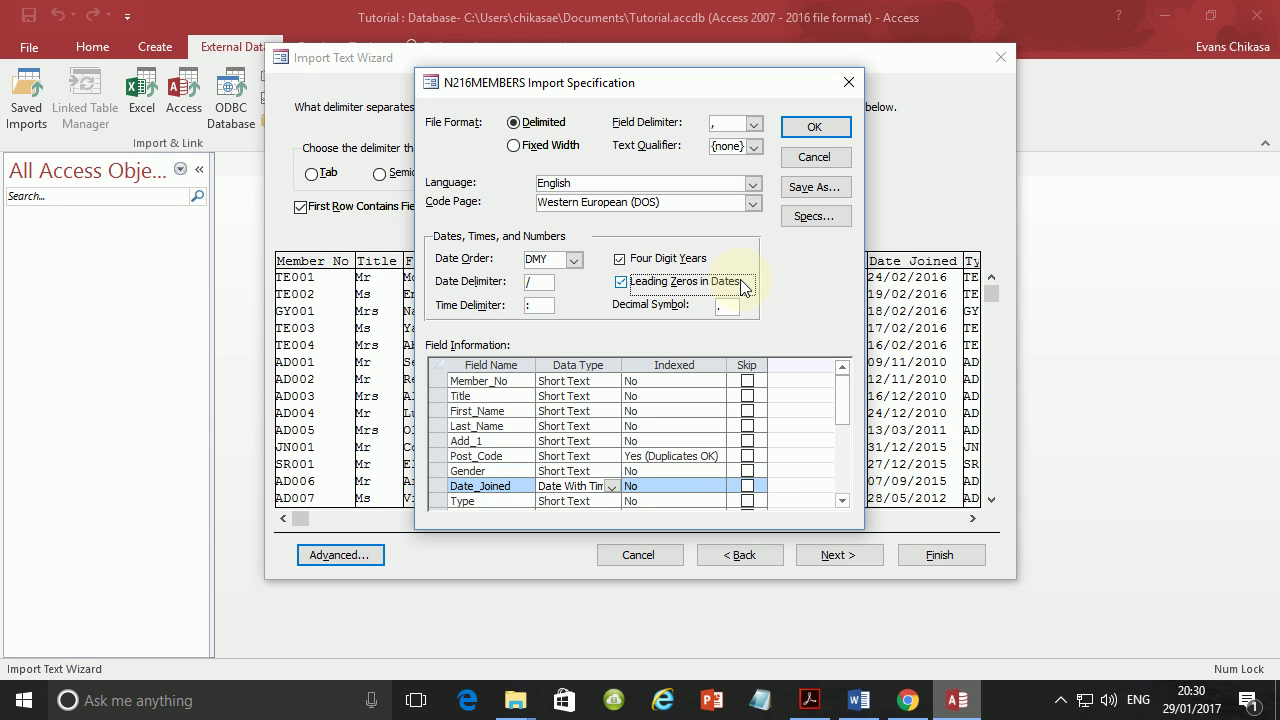
left_click(808, 703)
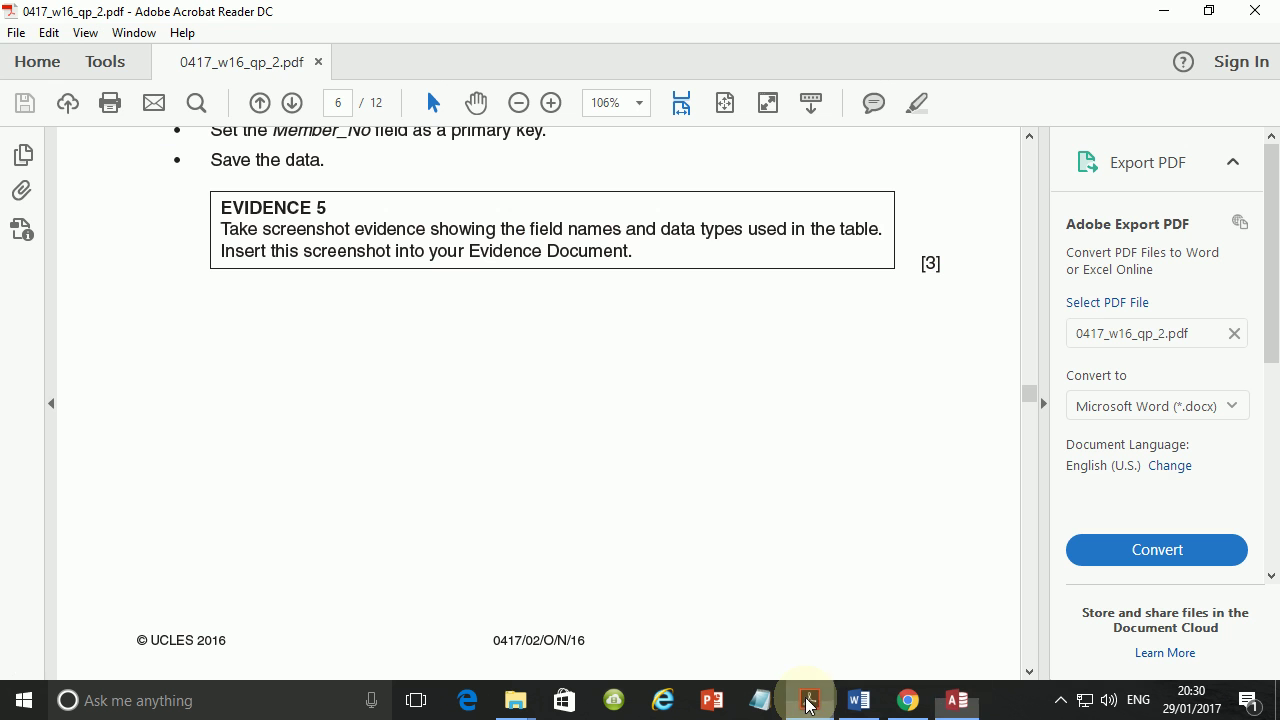
scroll(386, 329, "up", 9)
scroll(420, 420, "down", 1)
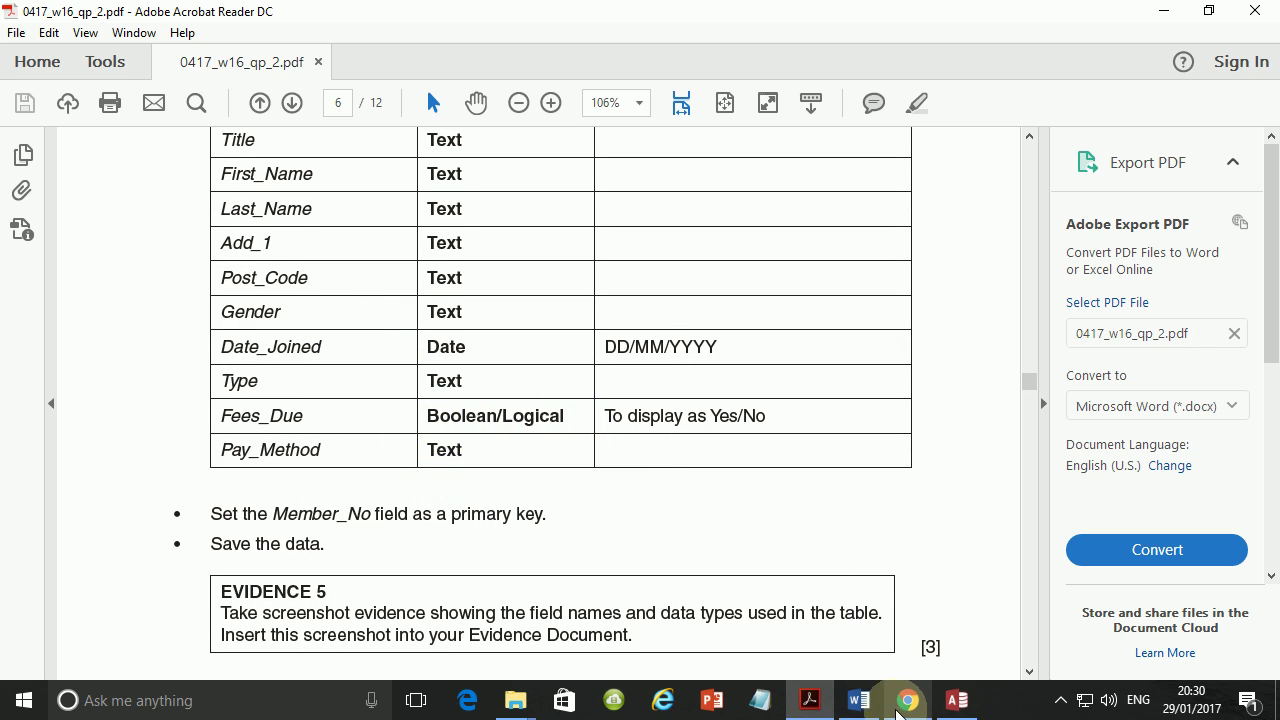
Change Fees_Due's data type to Yes/No in the import specification, then check the paper's field types.
left_click(957, 702)
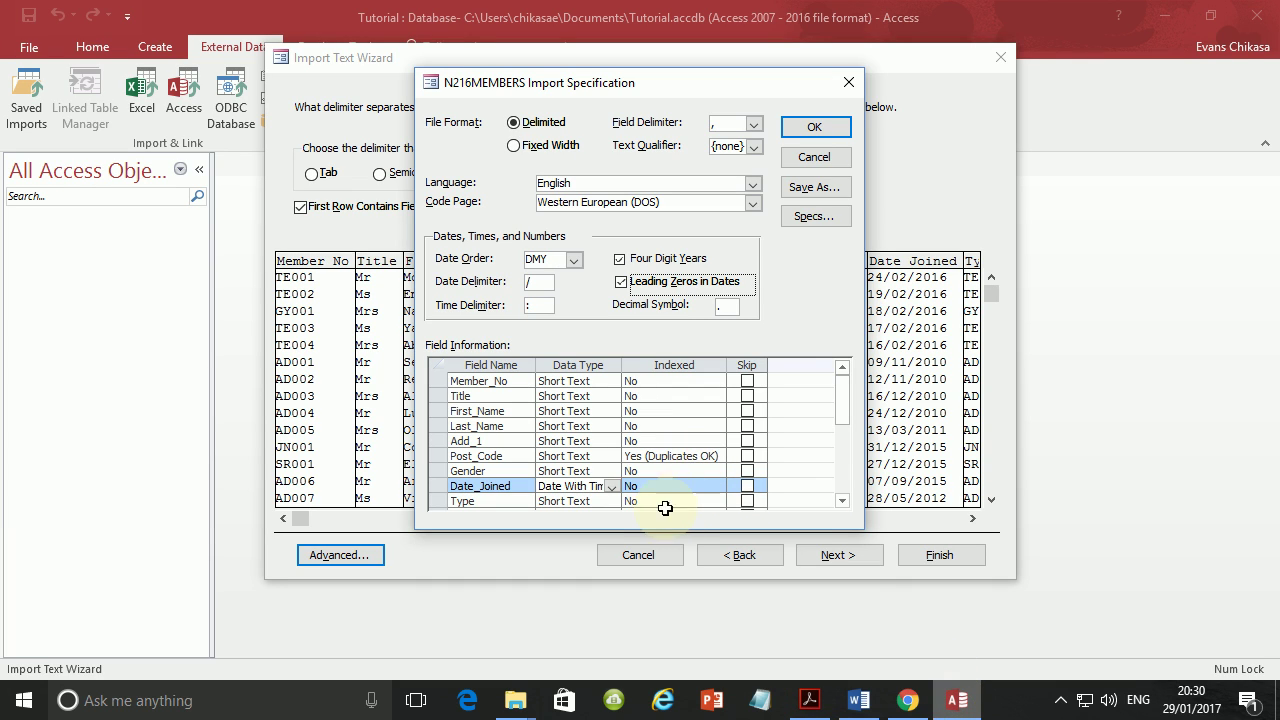
scroll(608, 470, "down", 2)
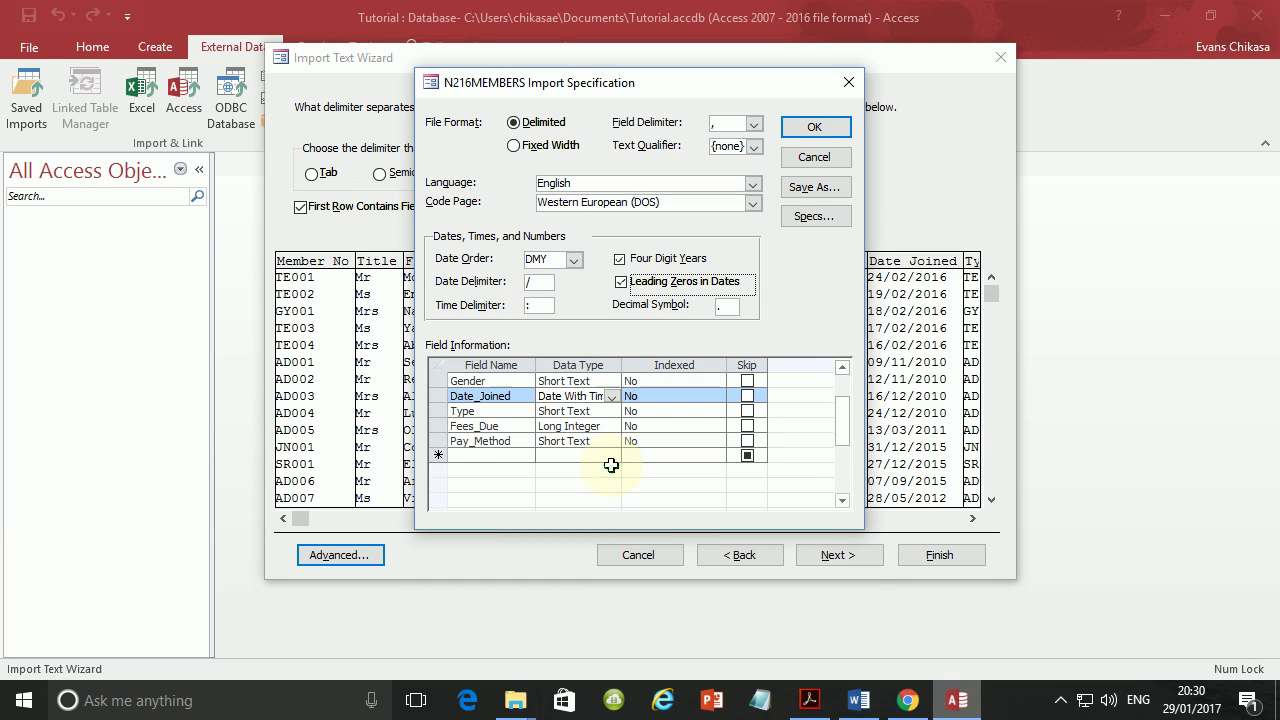
left_click(600, 426)
left_click(611, 426)
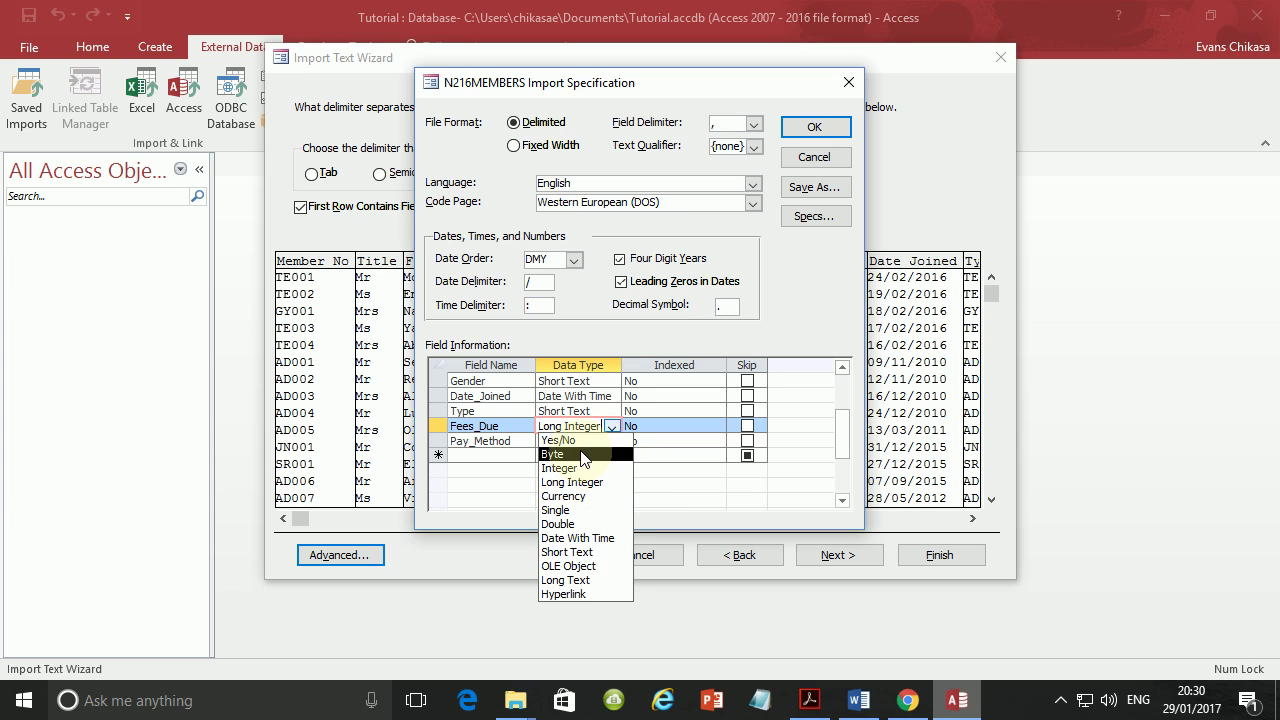
left_click(576, 440)
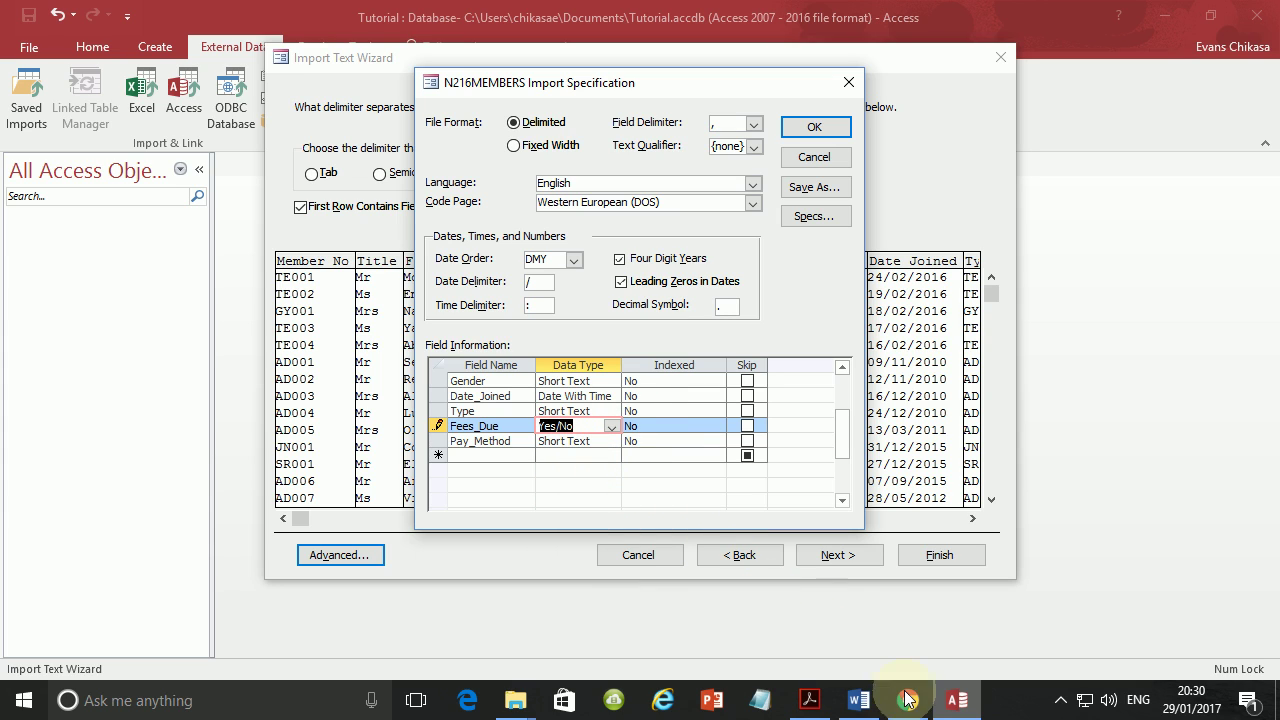
left_click(810, 700)
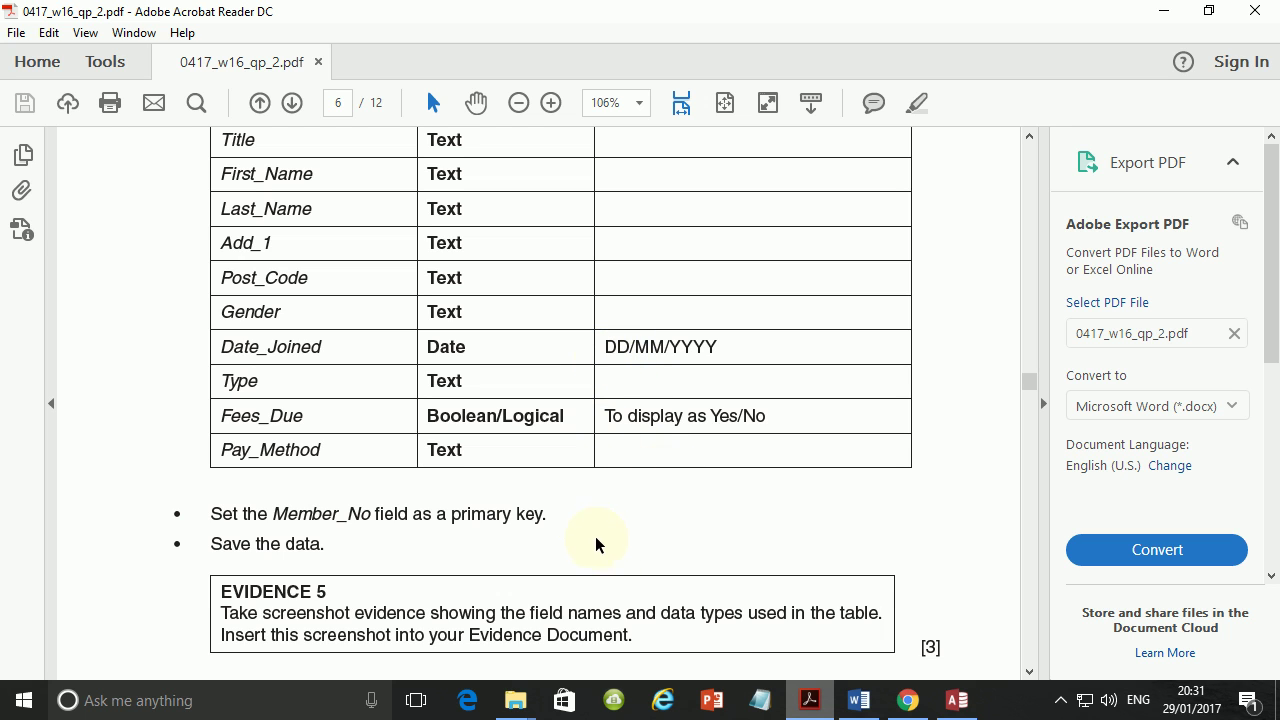
Close the specification, reopen Advanced, untick Leading Zeros in Dates, and confirm with OK.
left_click(957, 700)
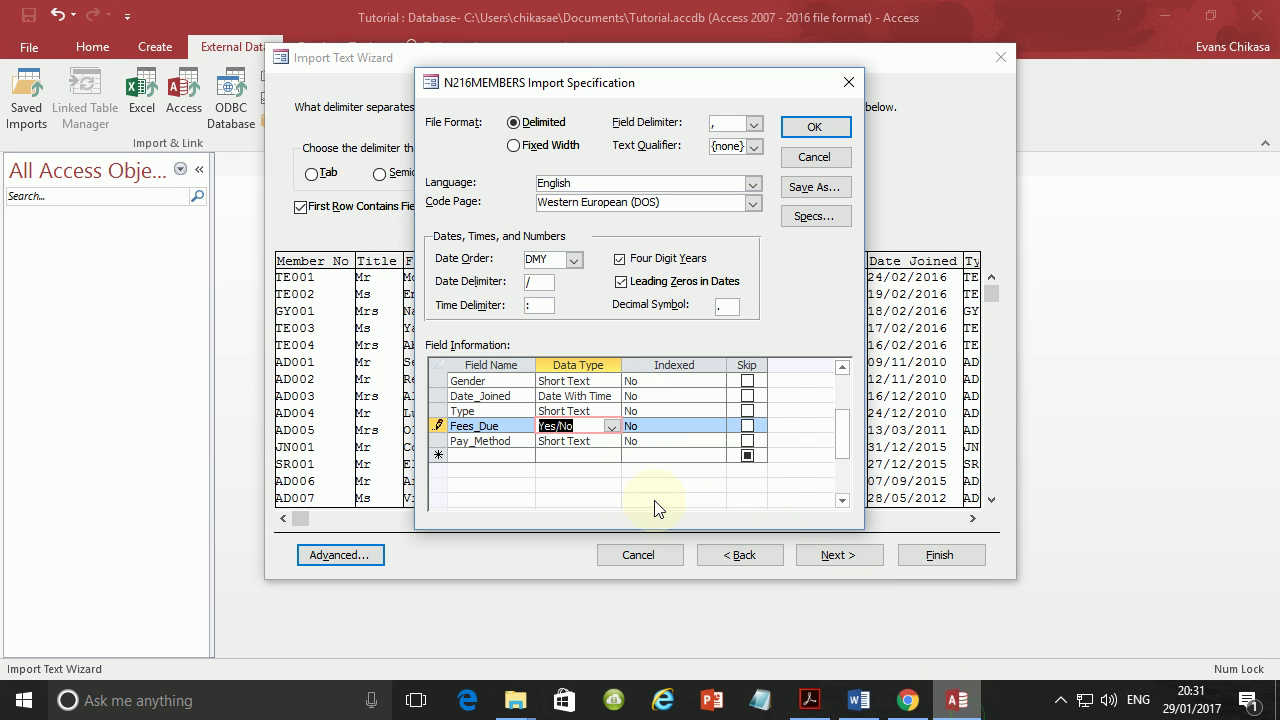
left_click(807, 130)
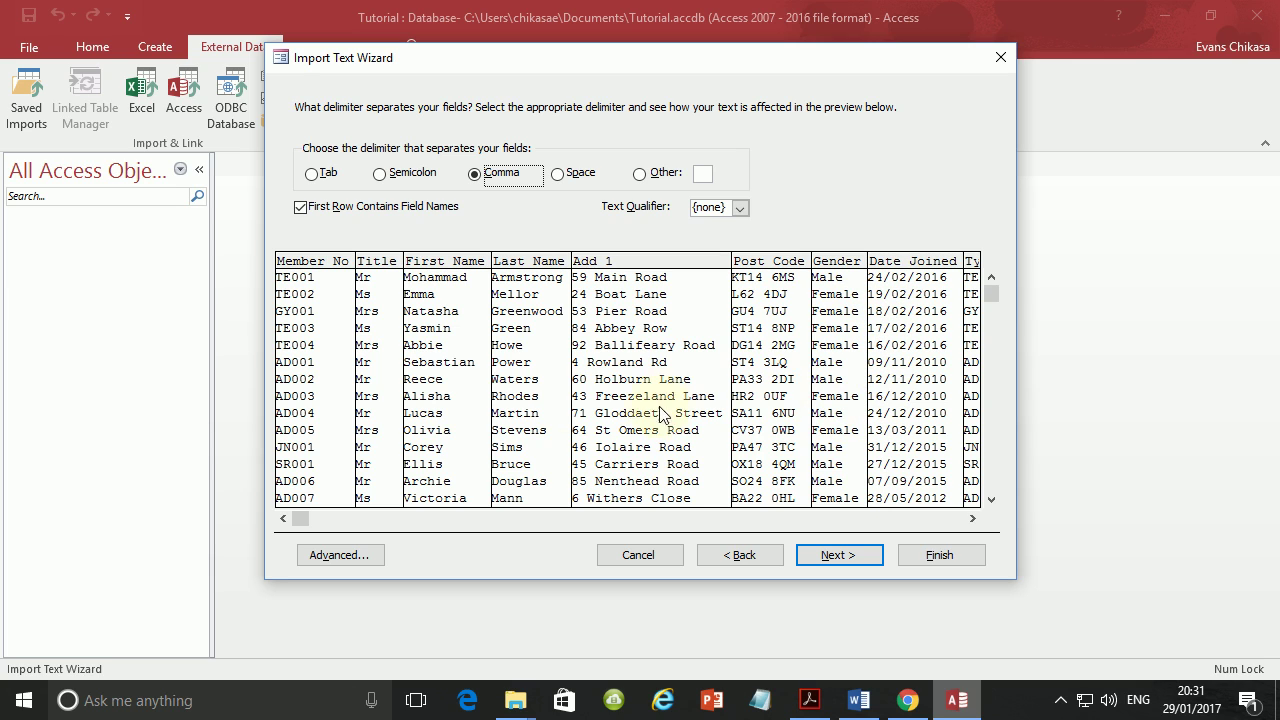
left_click(347, 559)
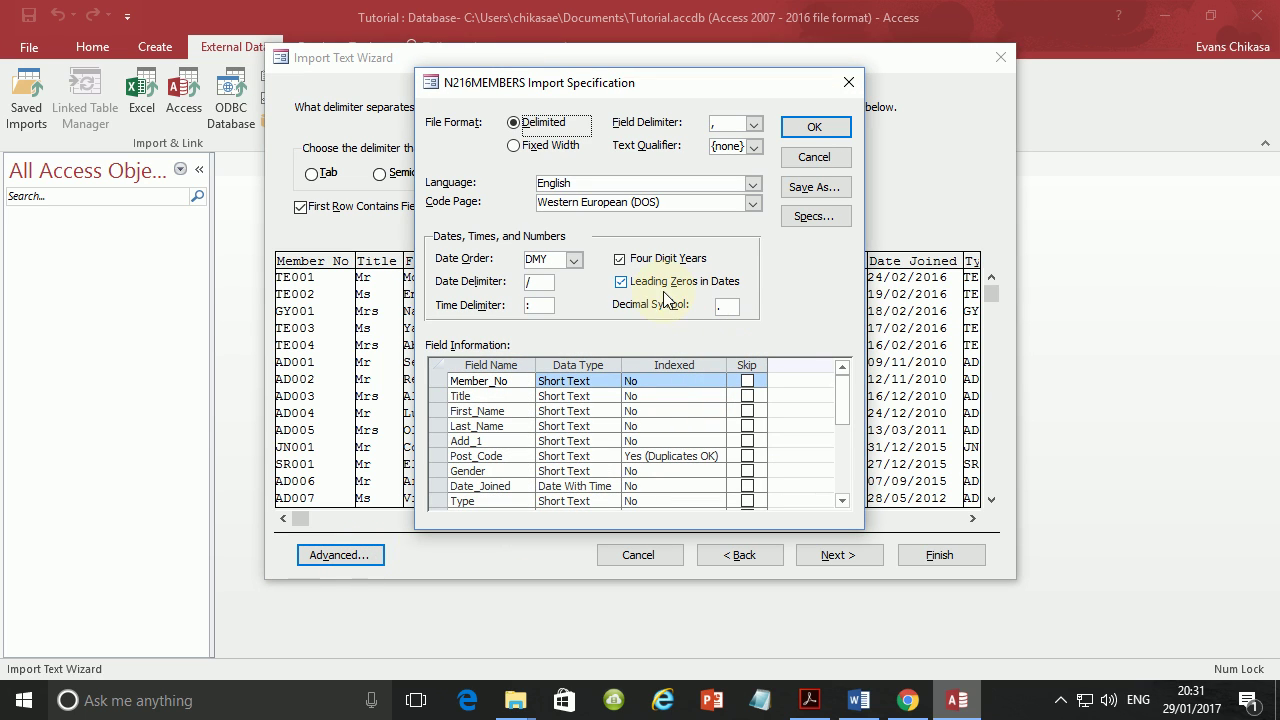
left_click(621, 283)
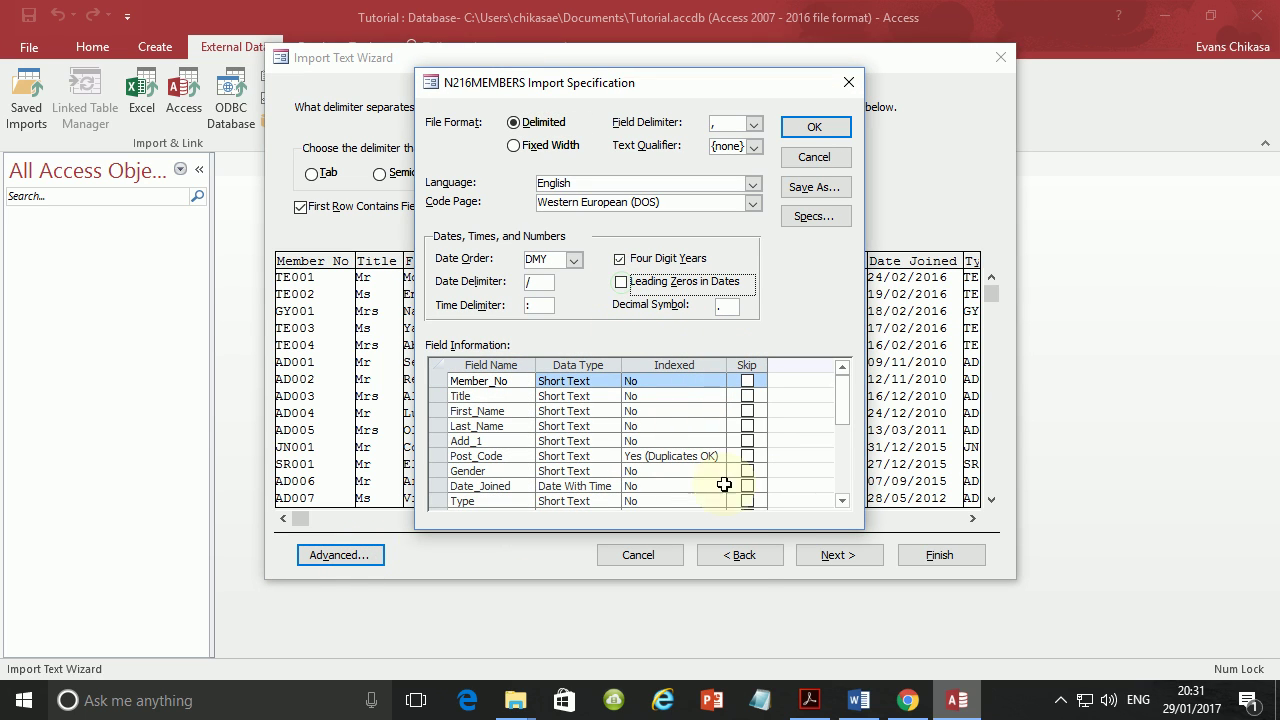
left_click(806, 127)
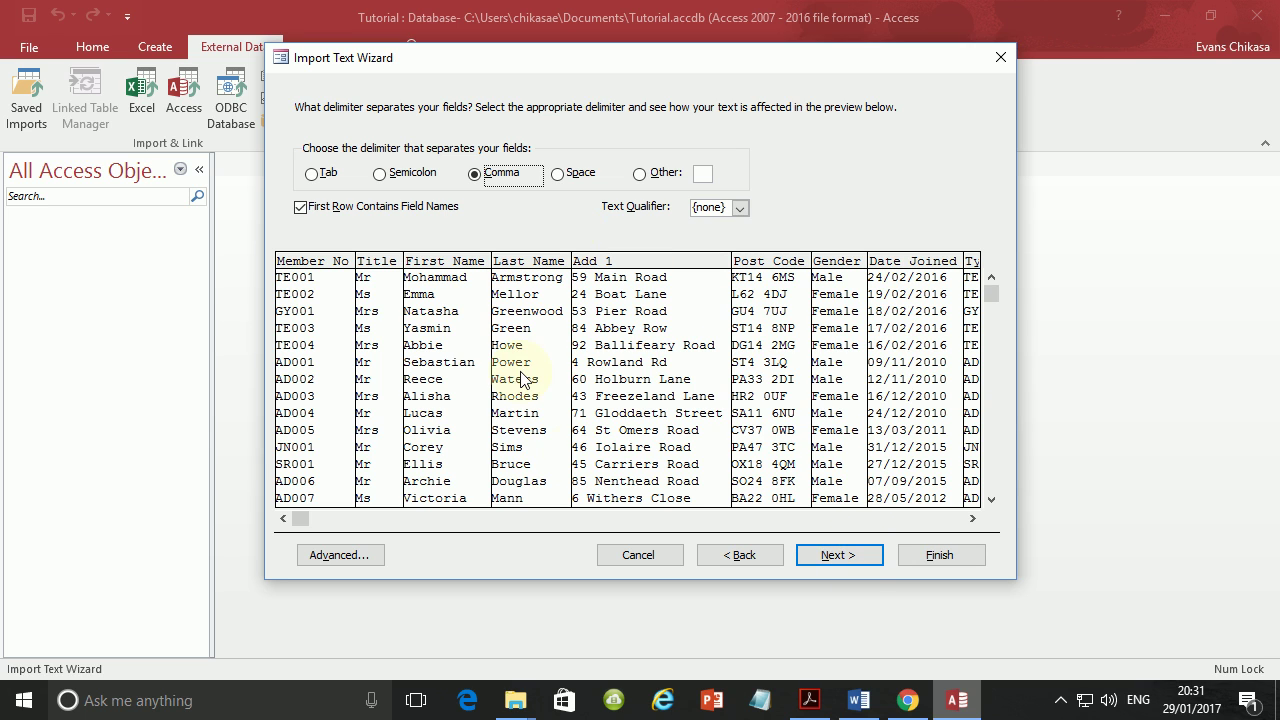
Re-enable leading zeros in dates in the advanced import settings and advance to the primary key step.
left_click(335, 560)
left_click(665, 282)
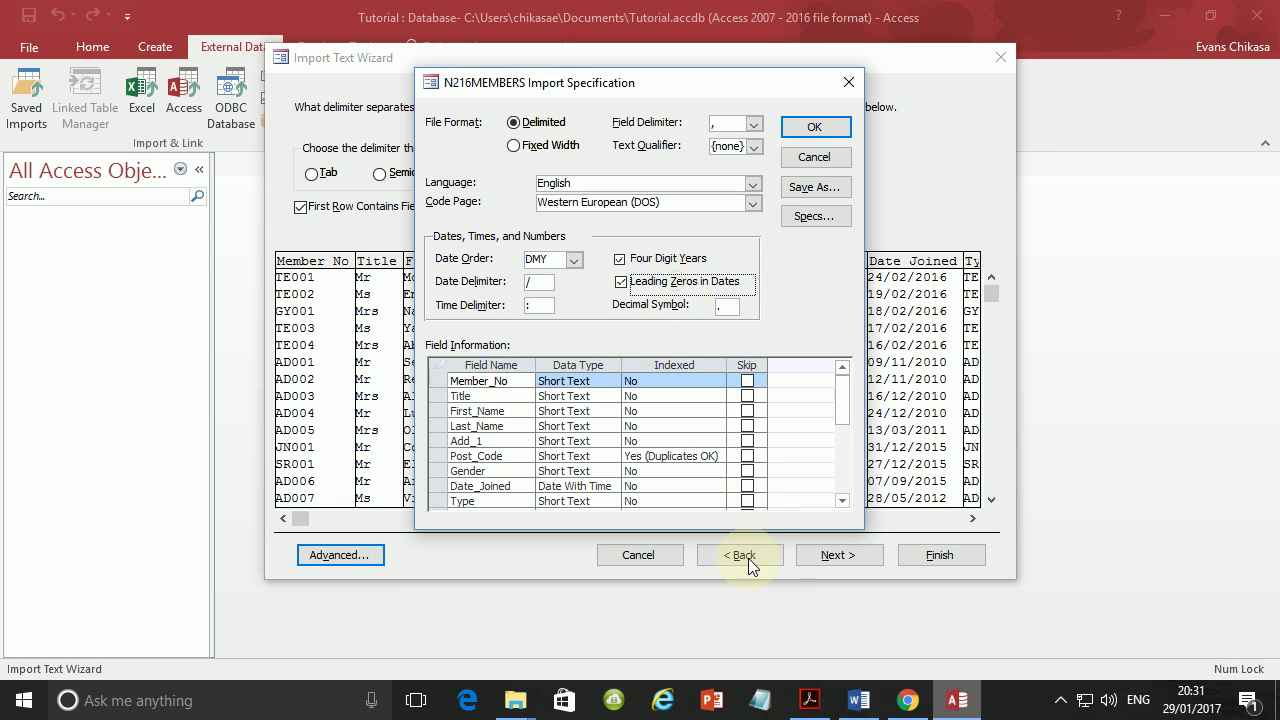
left_click(817, 128)
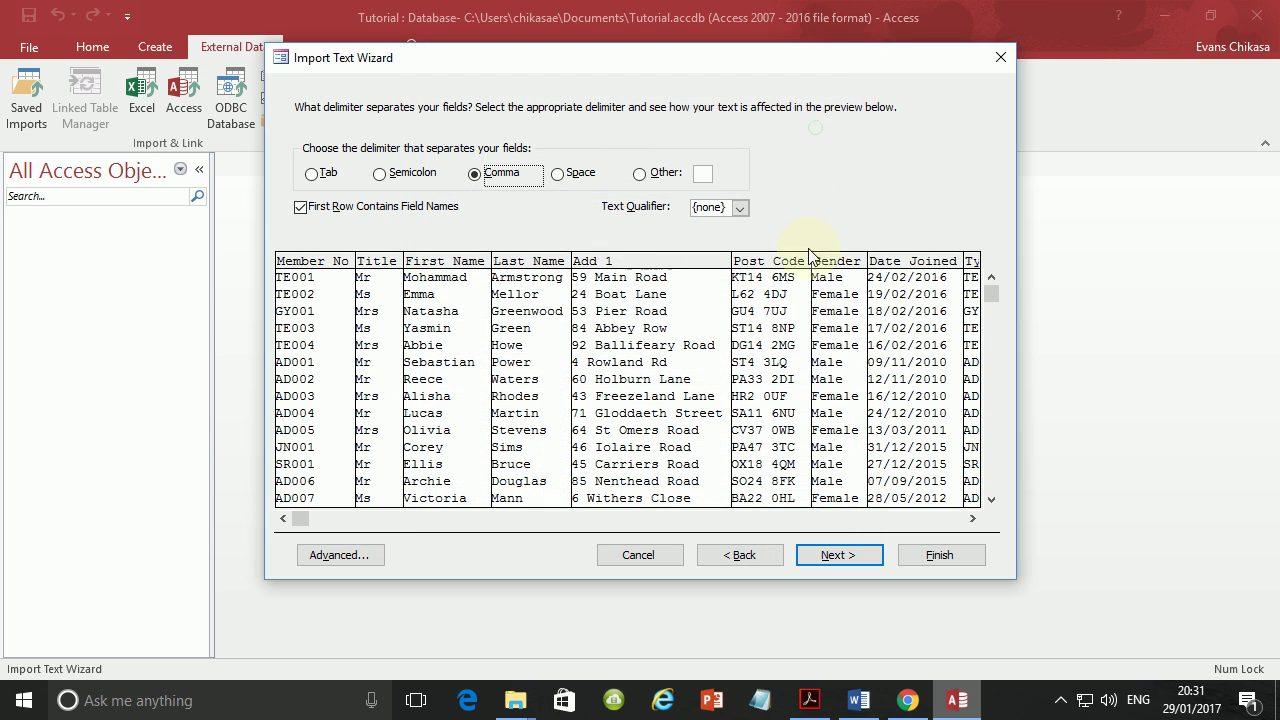
left_click(838, 556)
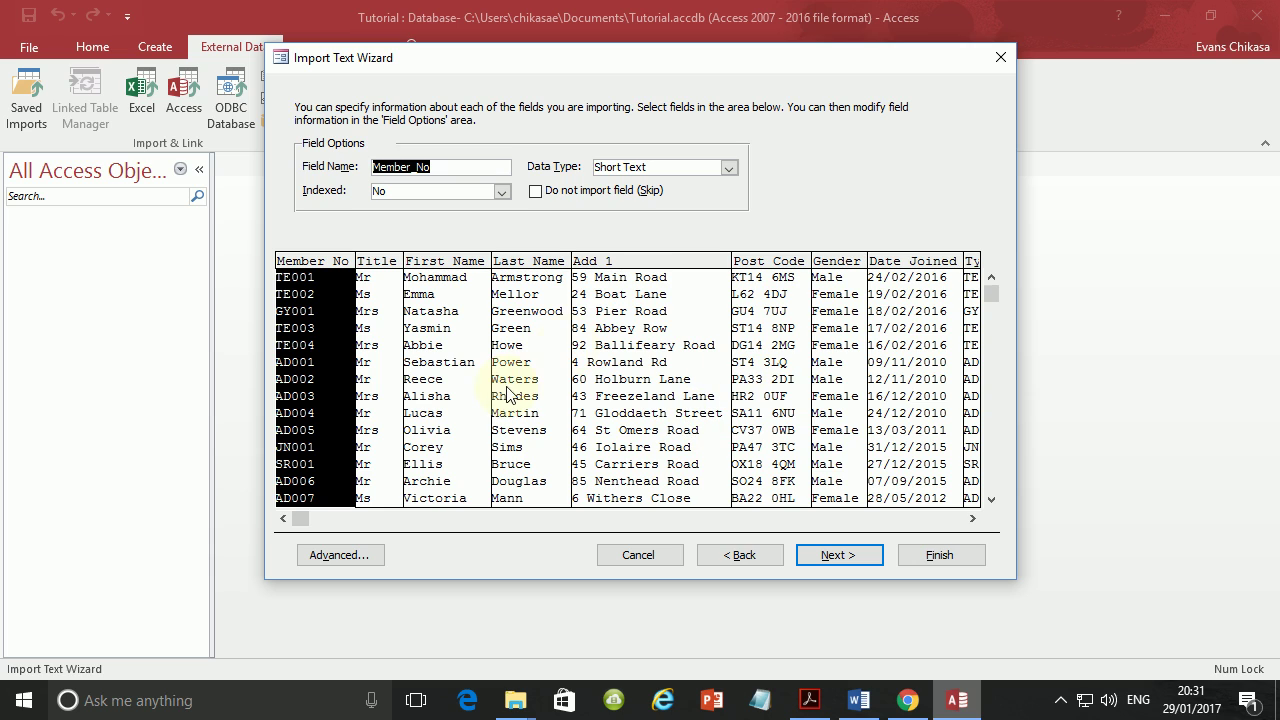
left_click(826, 562)
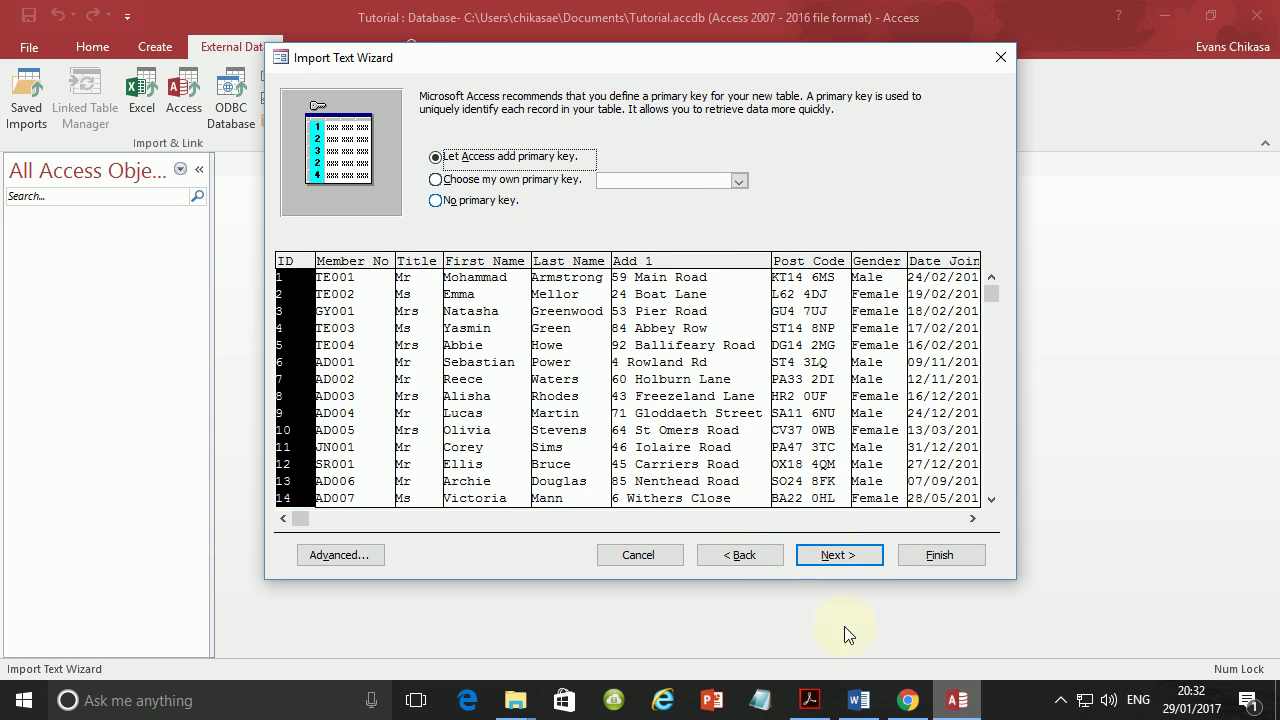
Check the exam paper, set Member_No as the primary key, and finish importing into N216MEMBERS.
left_click(824, 704)
left_click_drag(242, 514, 549, 523)
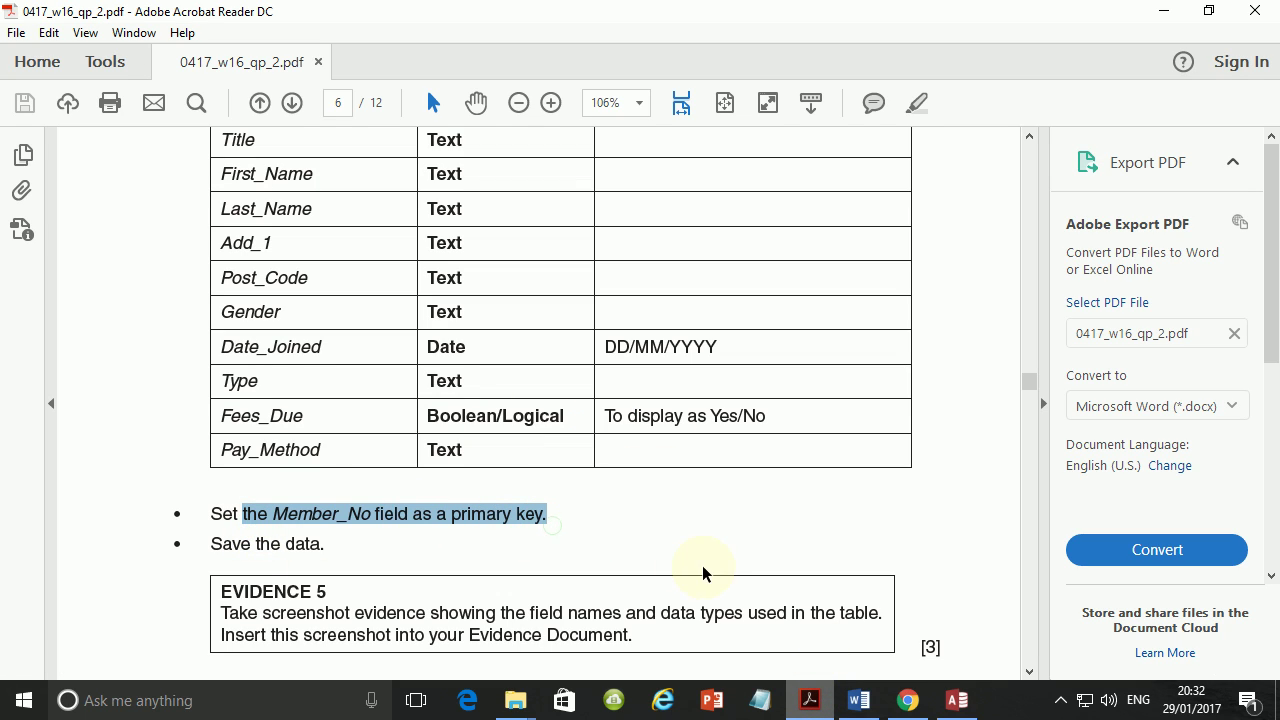
left_click(955, 702)
left_click(490, 182)
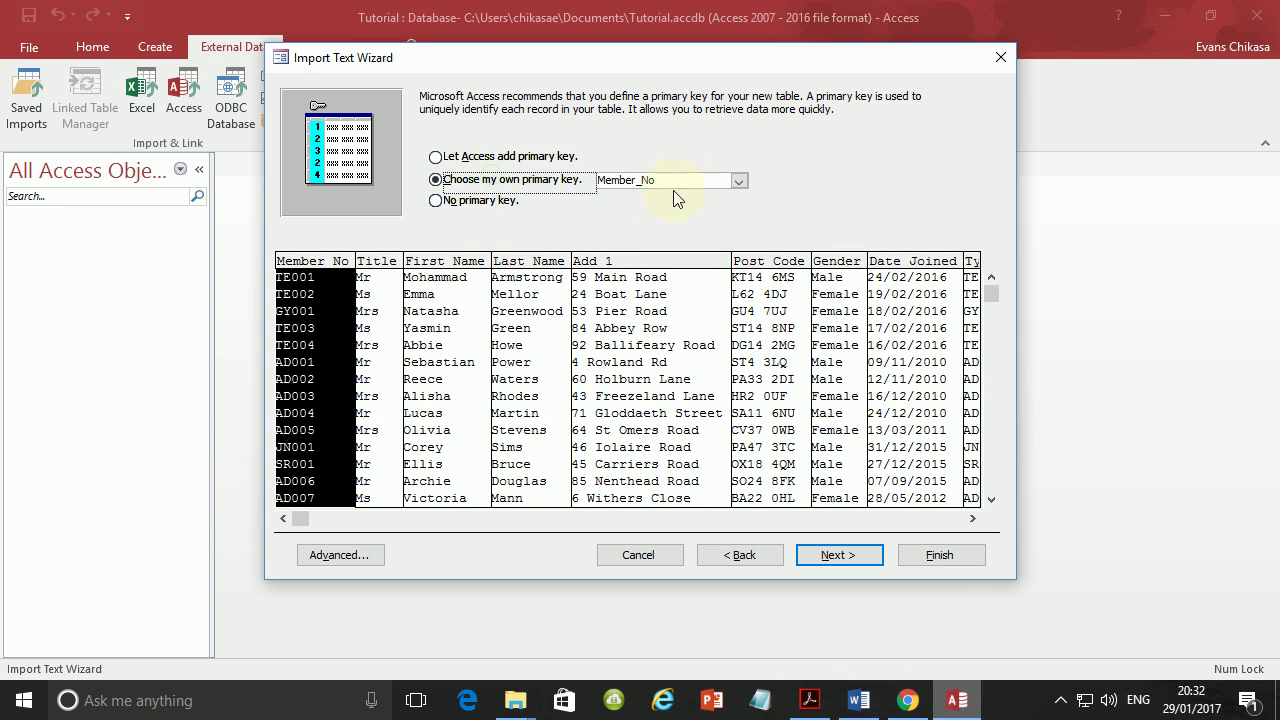
left_click(846, 558)
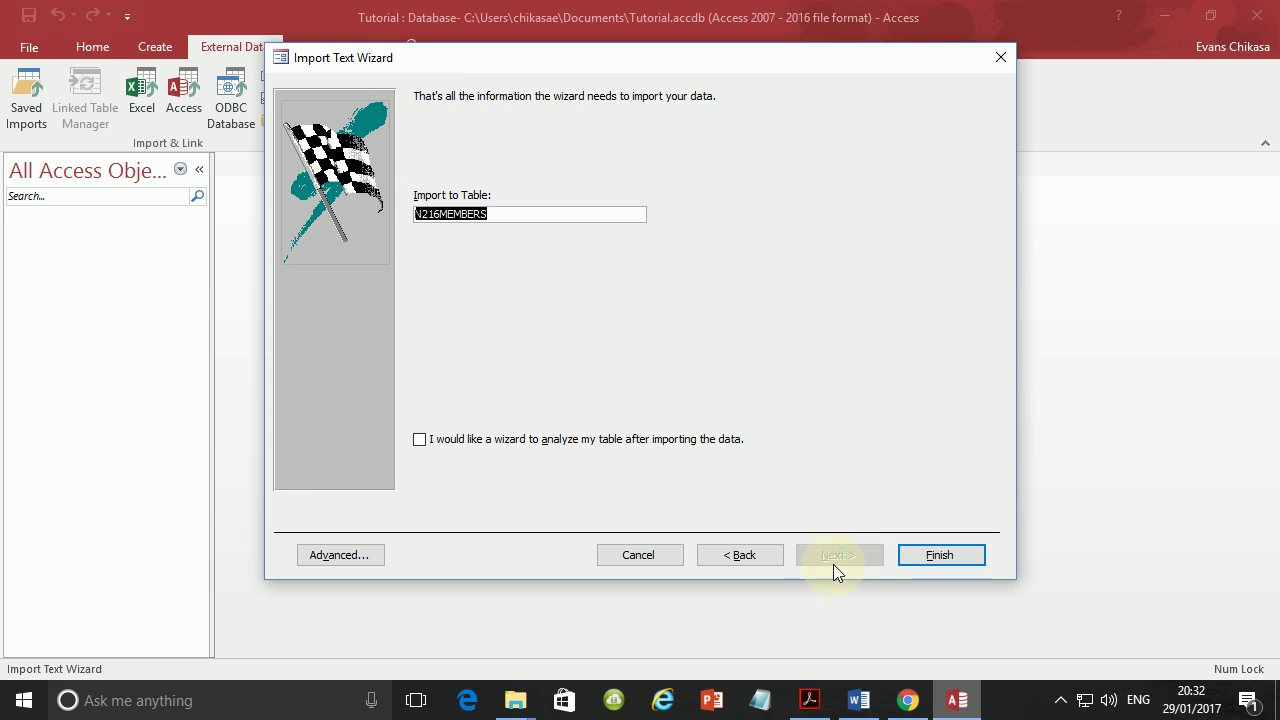
left_click(930, 558)
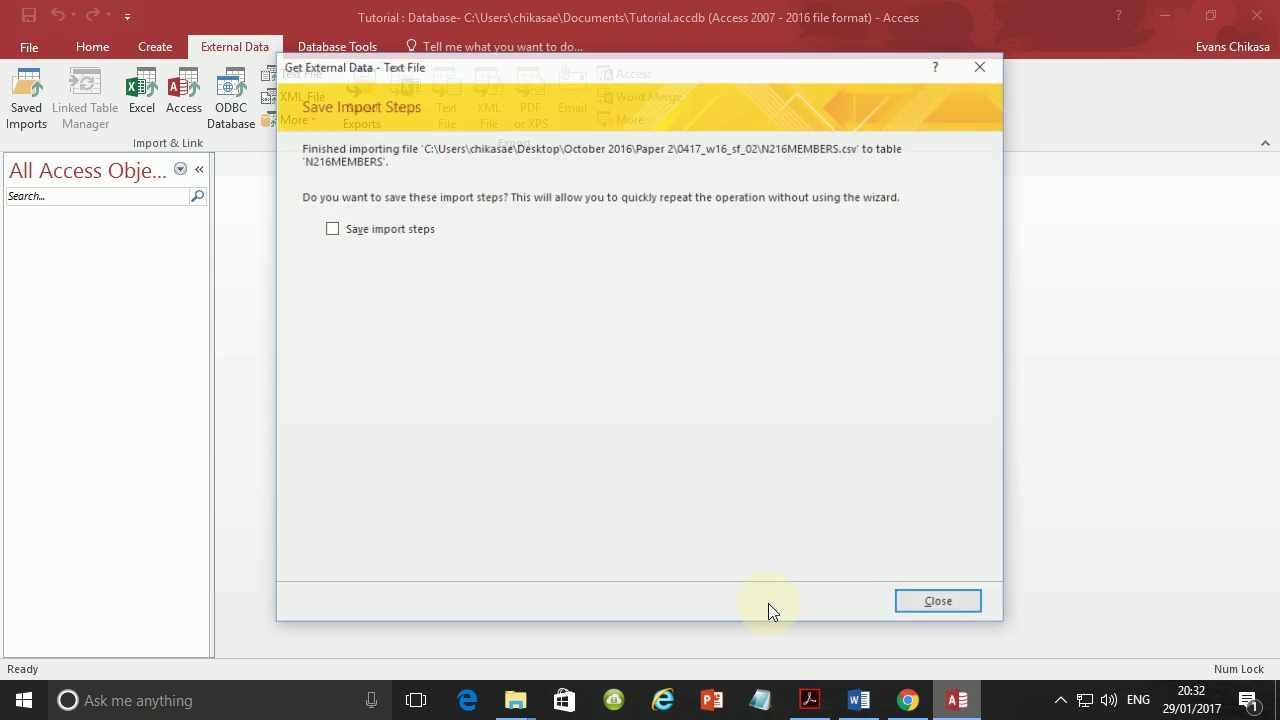
Open the N216MEMBERS table's 354 records and select the Fees_Due column showing 0 and -1.
left_click(958, 606)
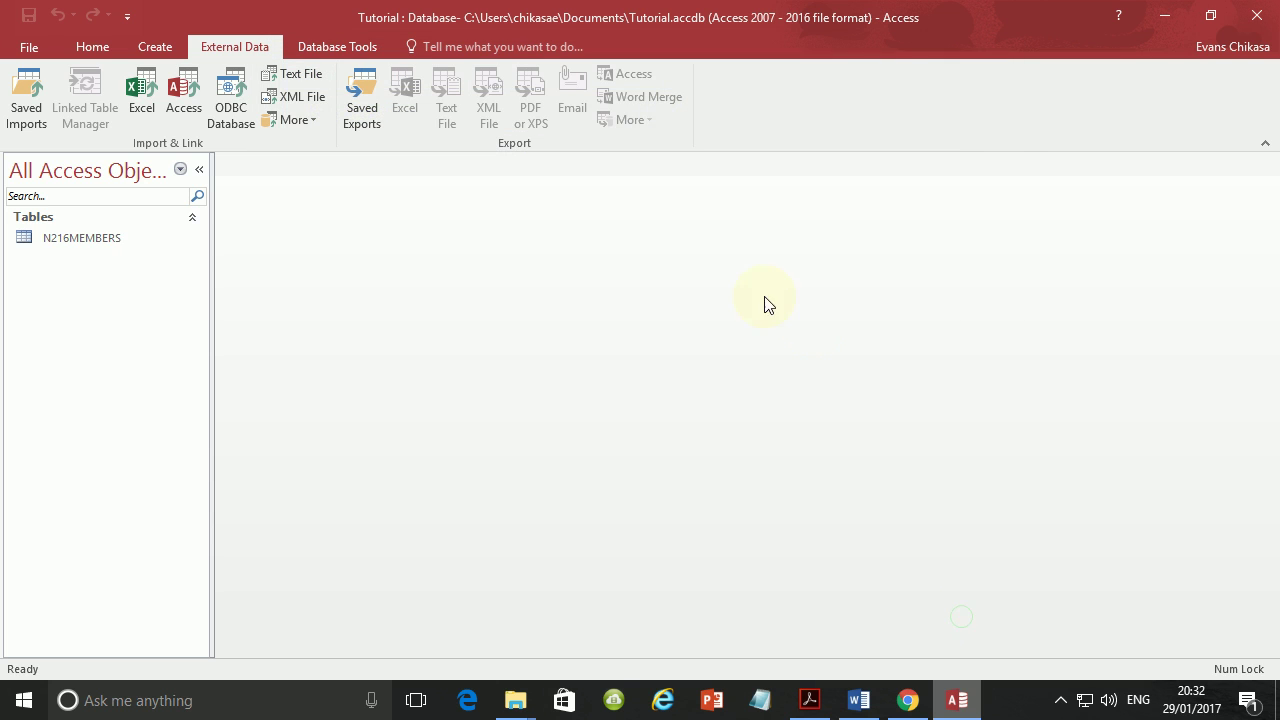
double_click(105, 243)
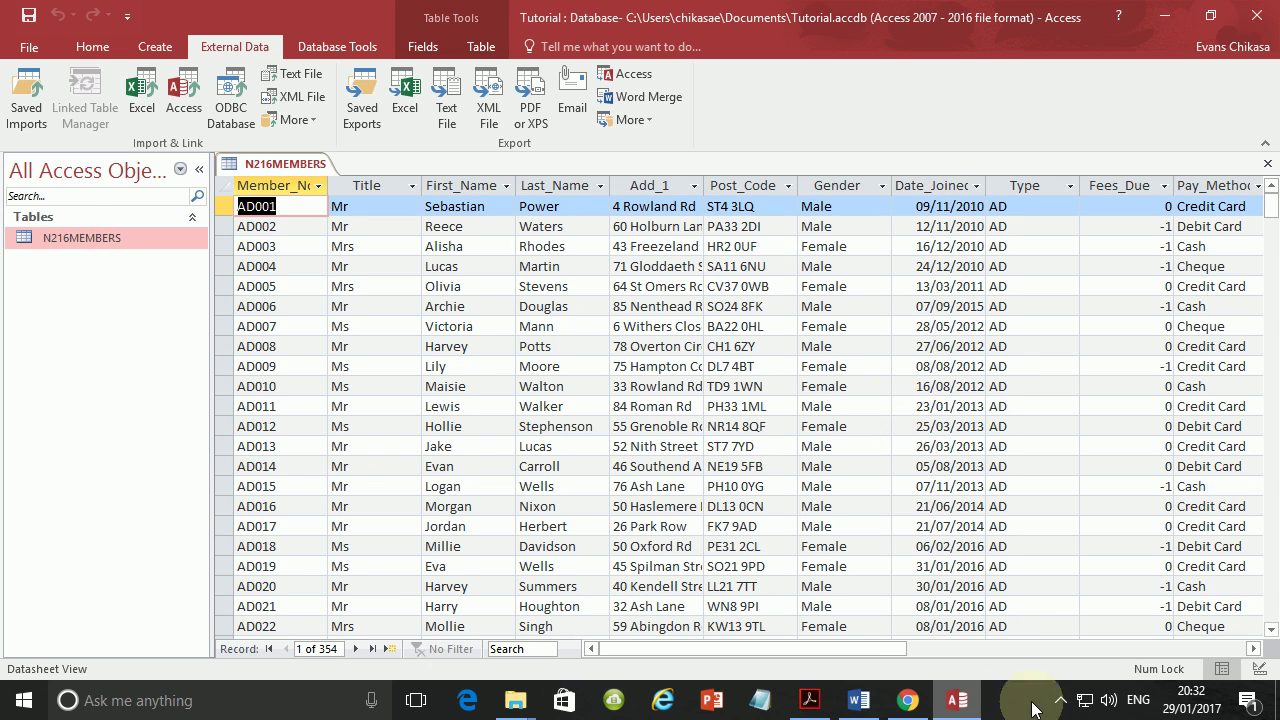
left_click(1205, 700)
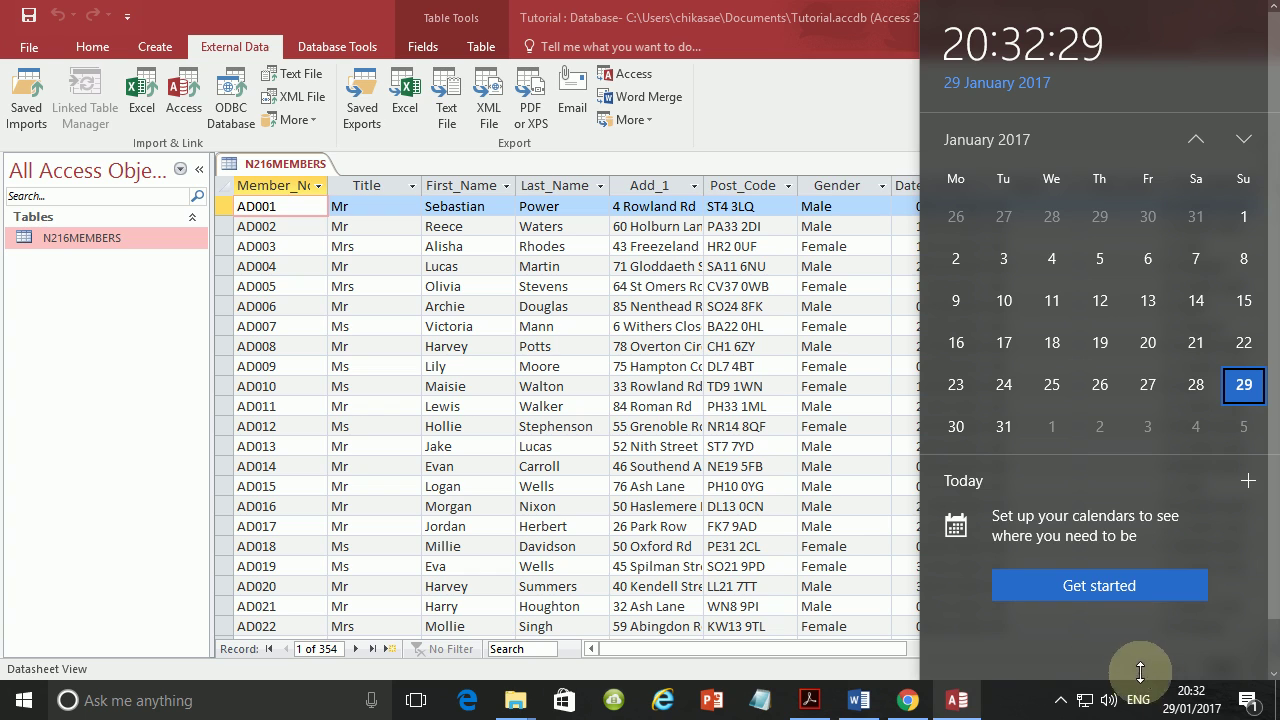
left_click(750, 506)
right_click(1183, 708)
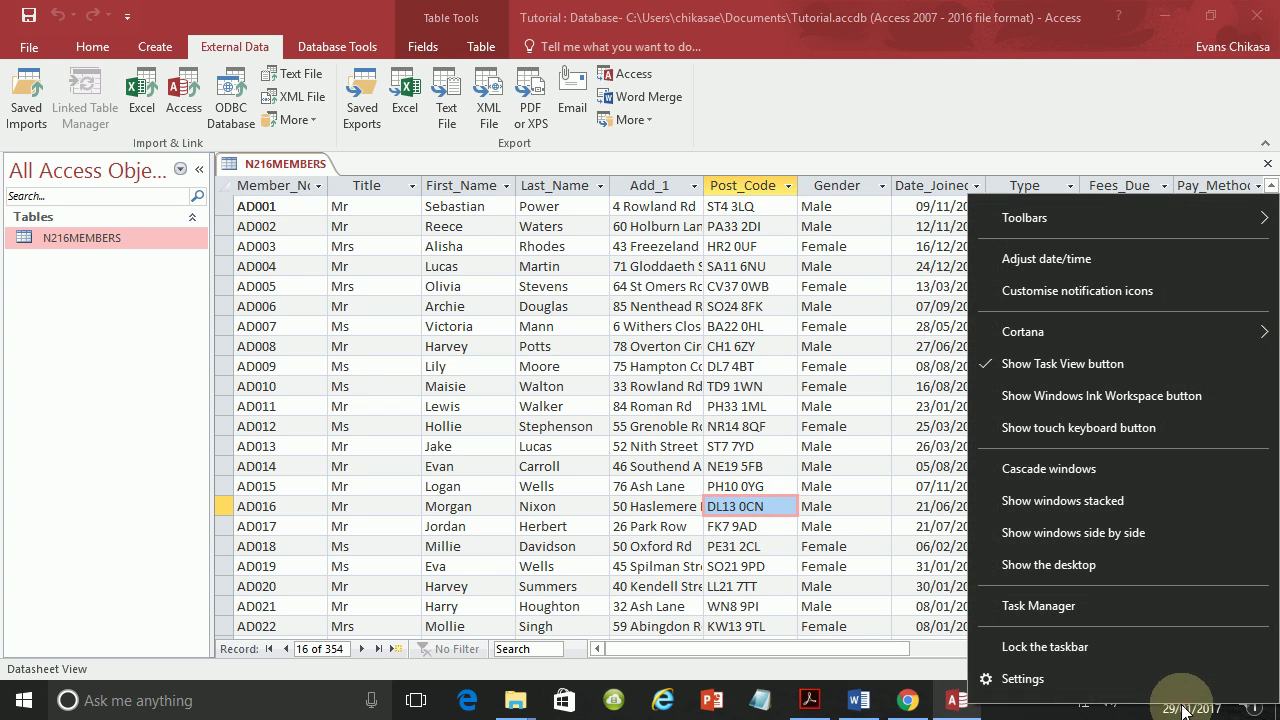
left_click(846, 590)
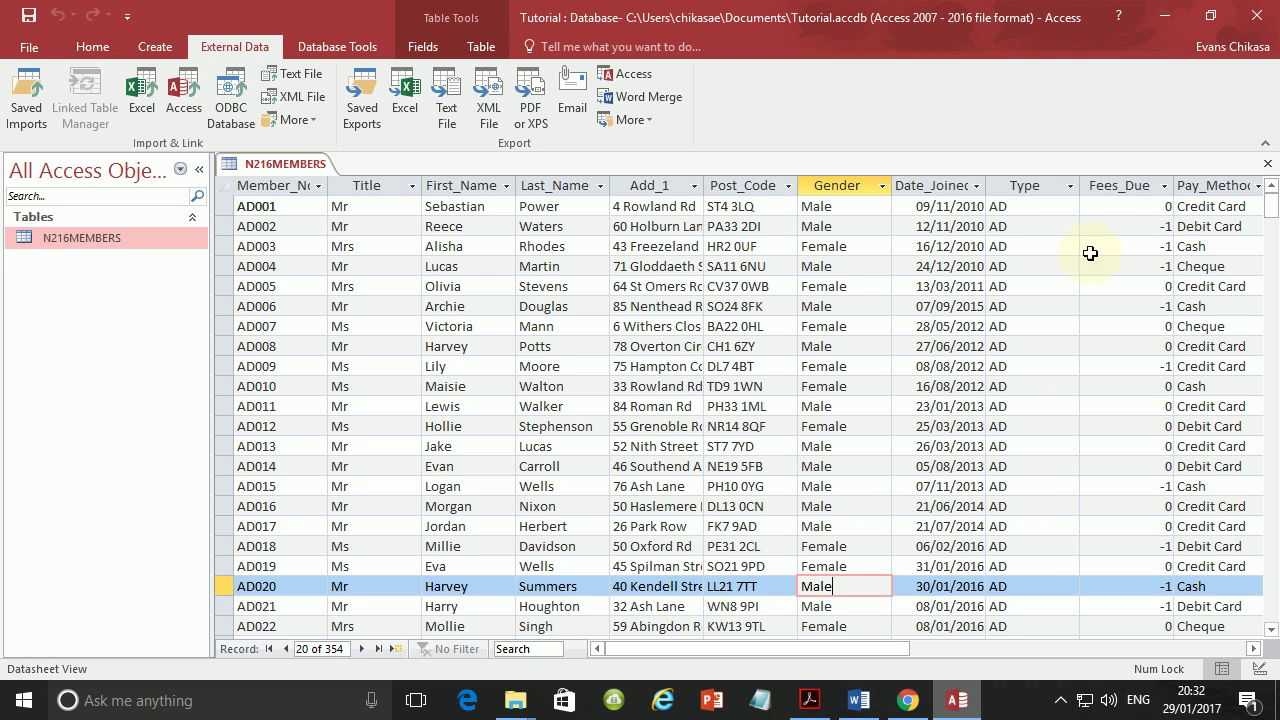
left_click(1141, 181)
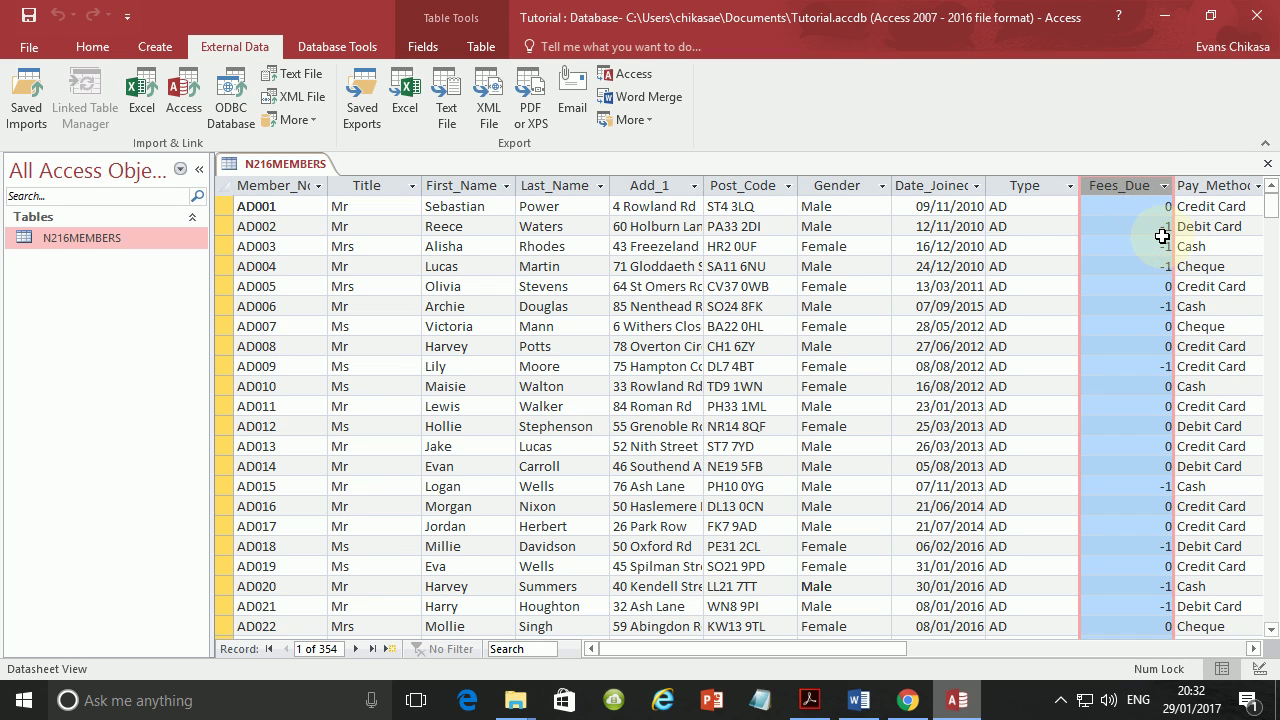
In N216MEMBERS Design View, set the Fees_Due field's format to Yes/No.
right_click(84, 244)
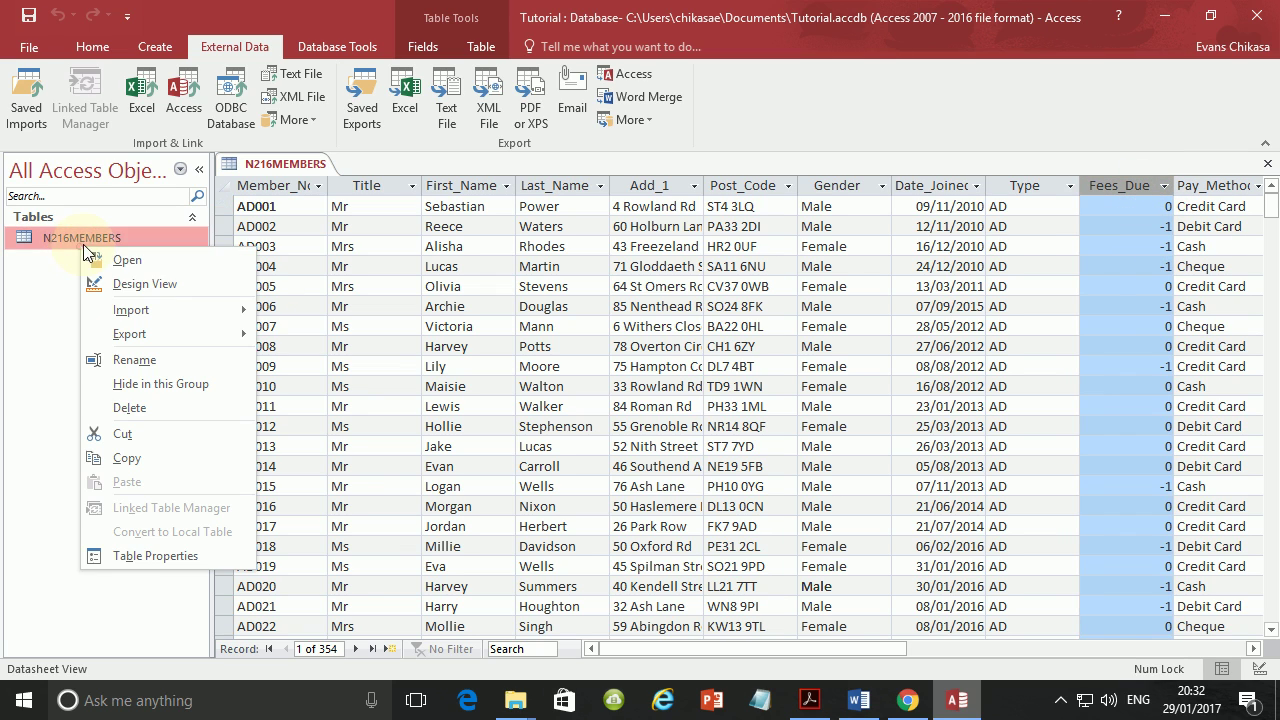
left_click(145, 283)
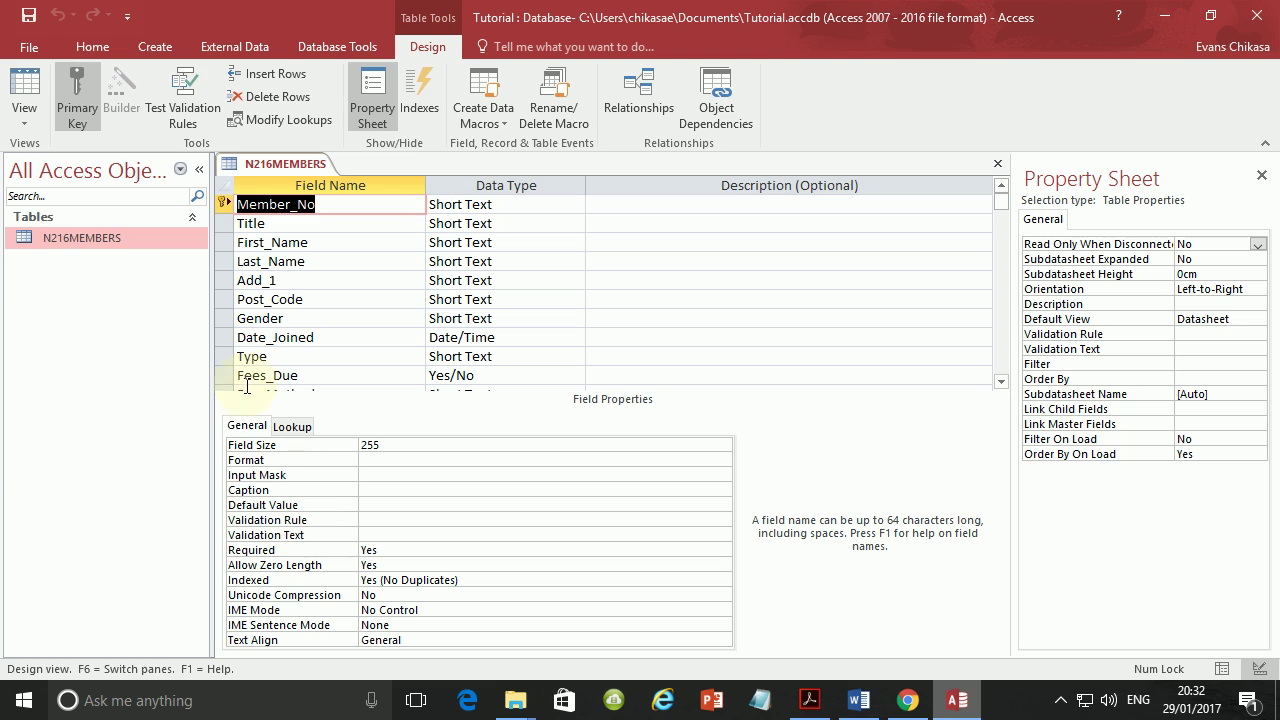
left_click(215, 371)
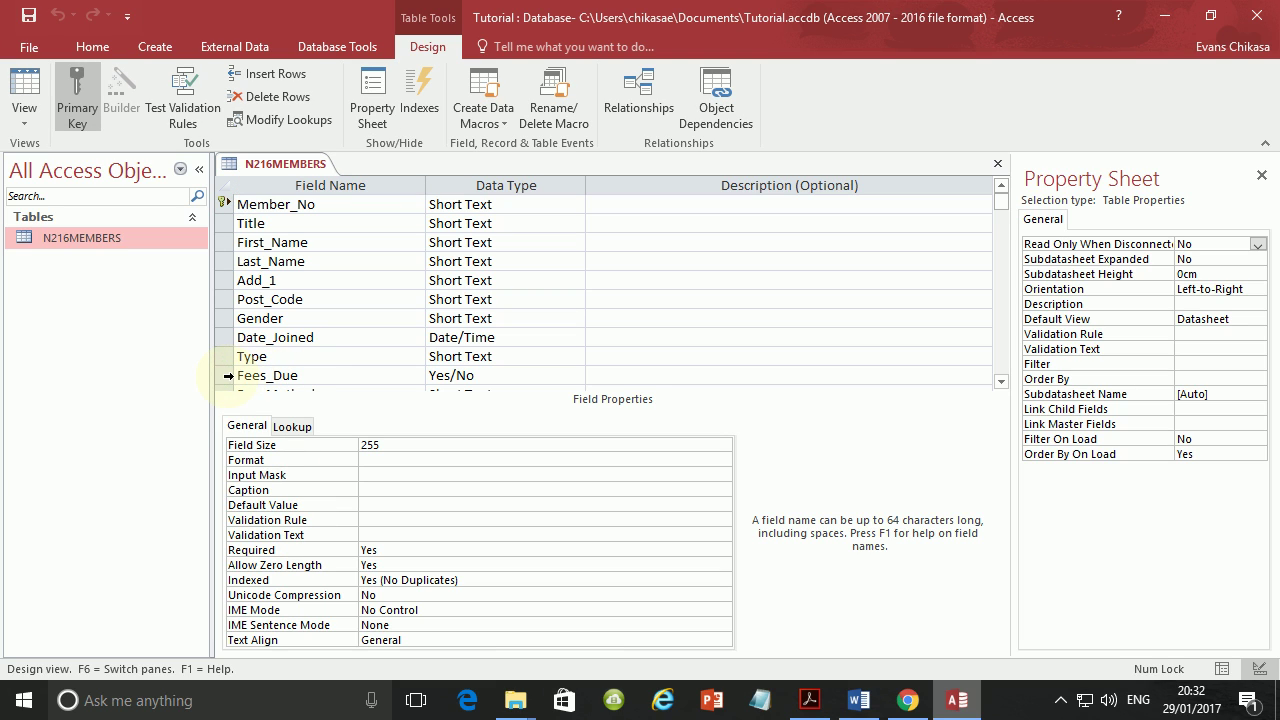
left_click(388, 444)
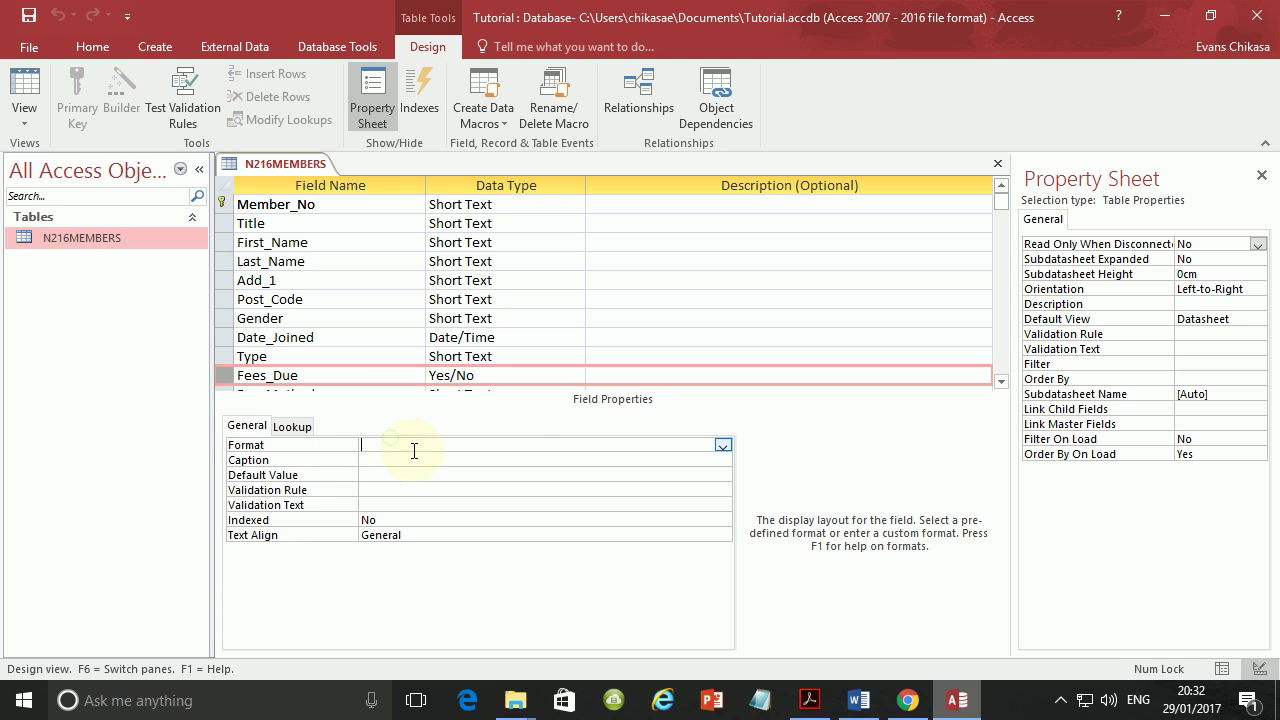
left_click(721, 445)
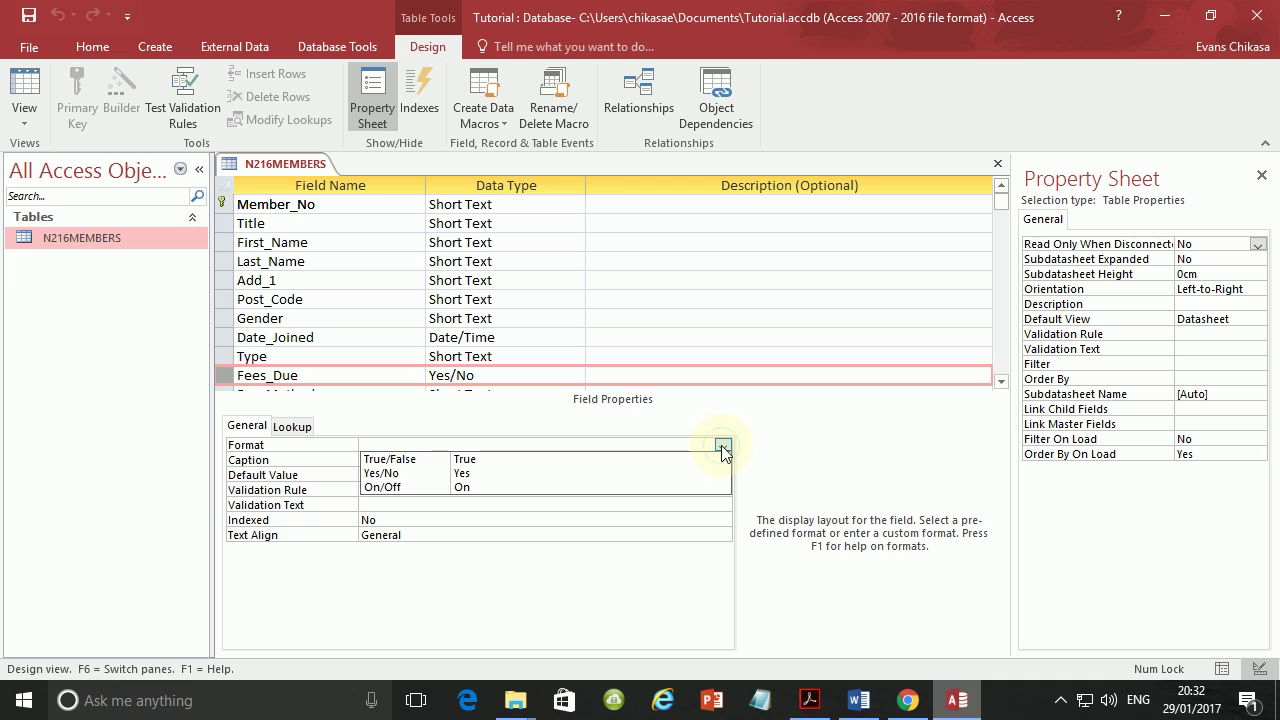
left_click(445, 473)
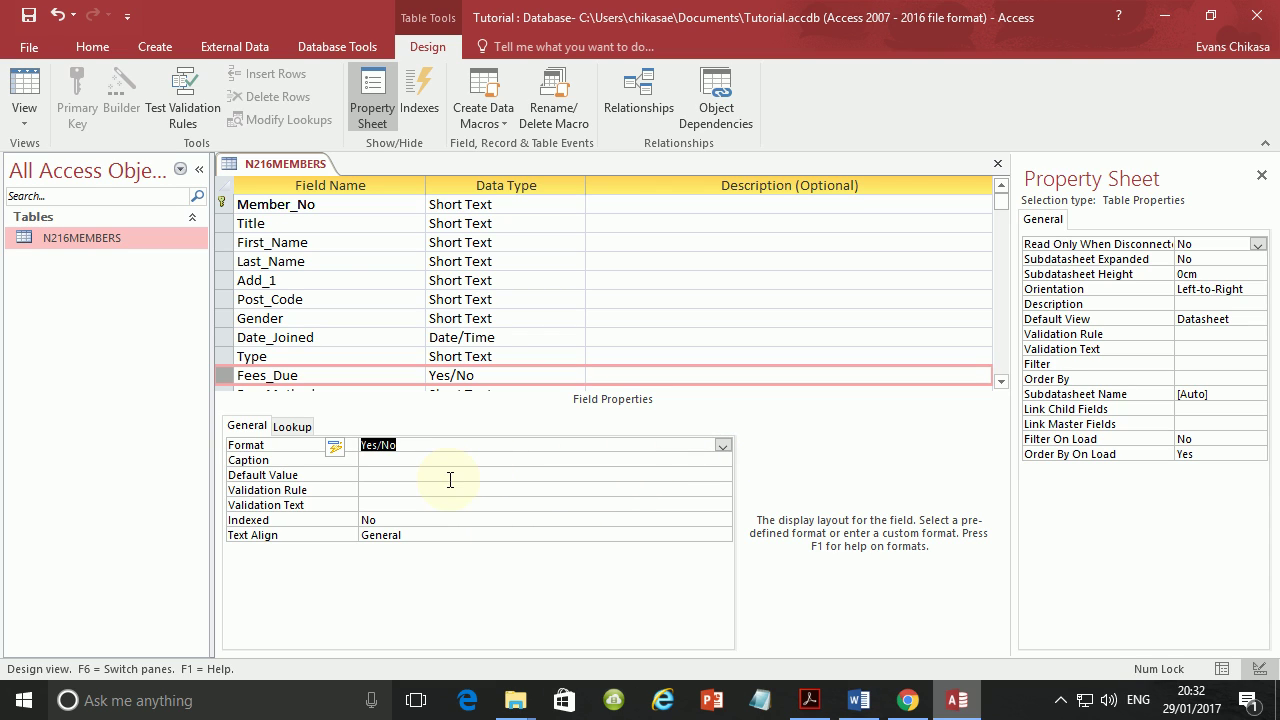
Switch N216MEMBERS to Datasheet View, saving the table design.
left_click(23, 119)
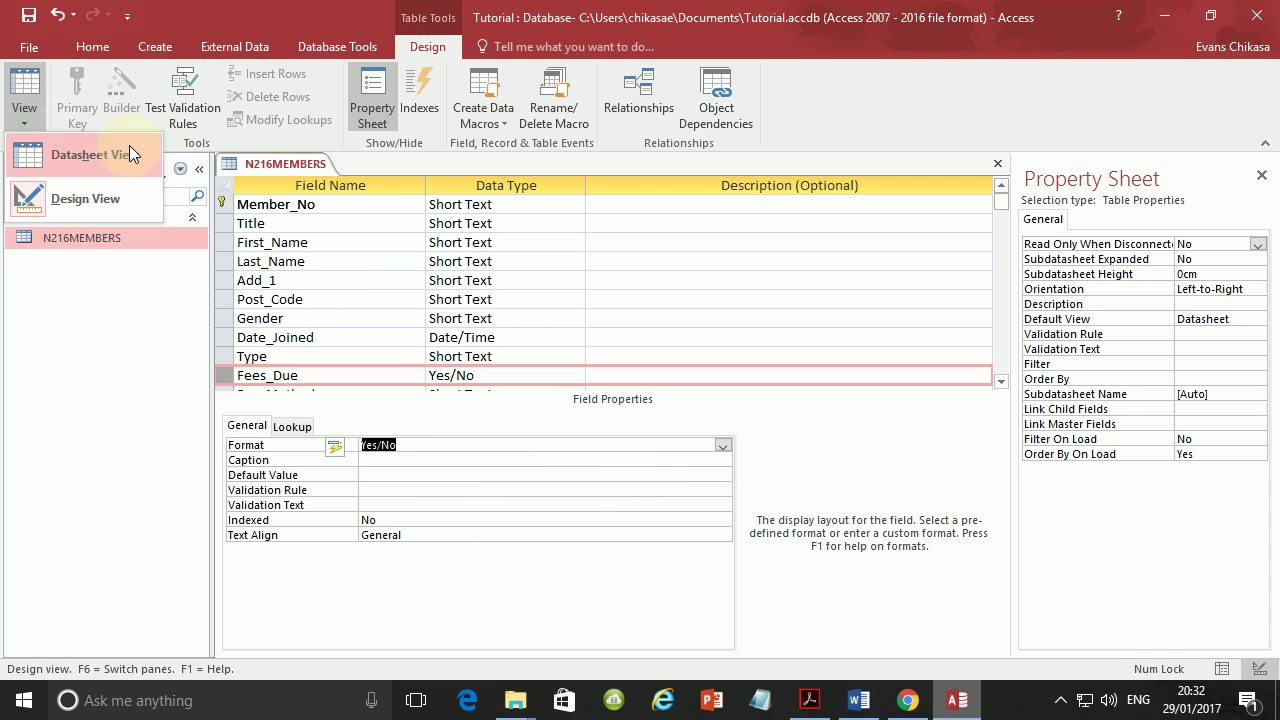
left_click(124, 155)
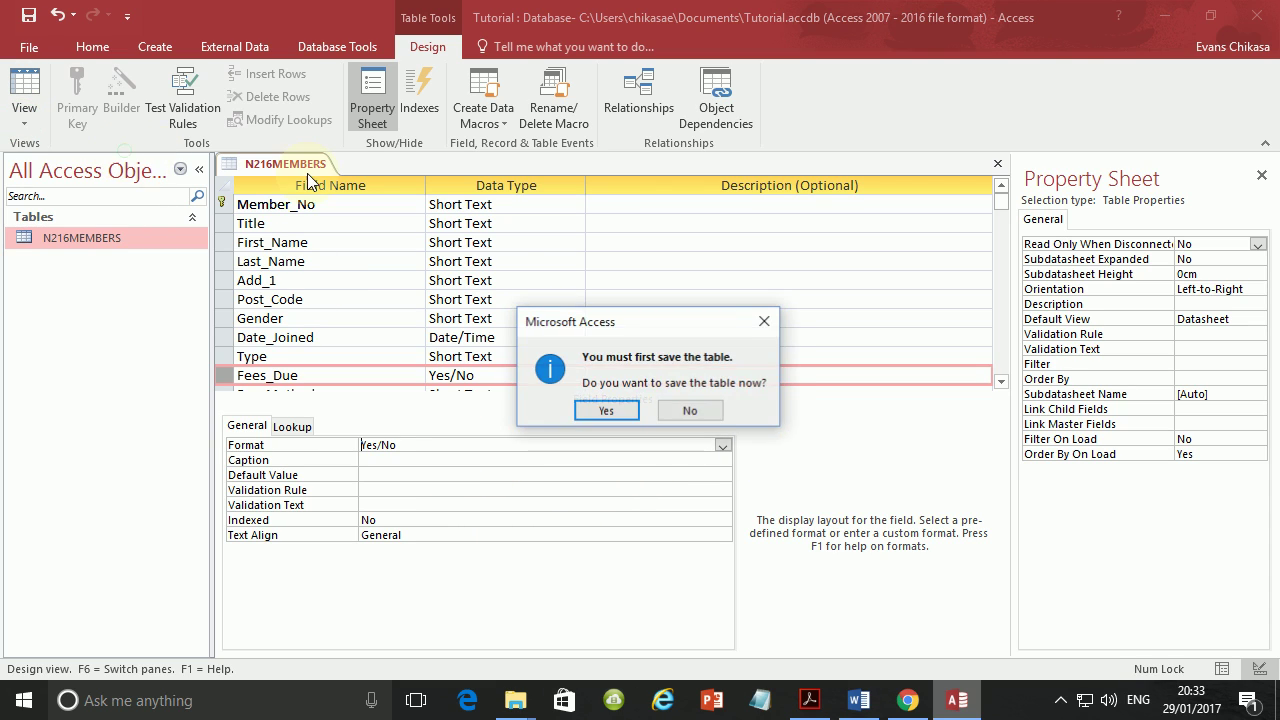
left_click(593, 407)
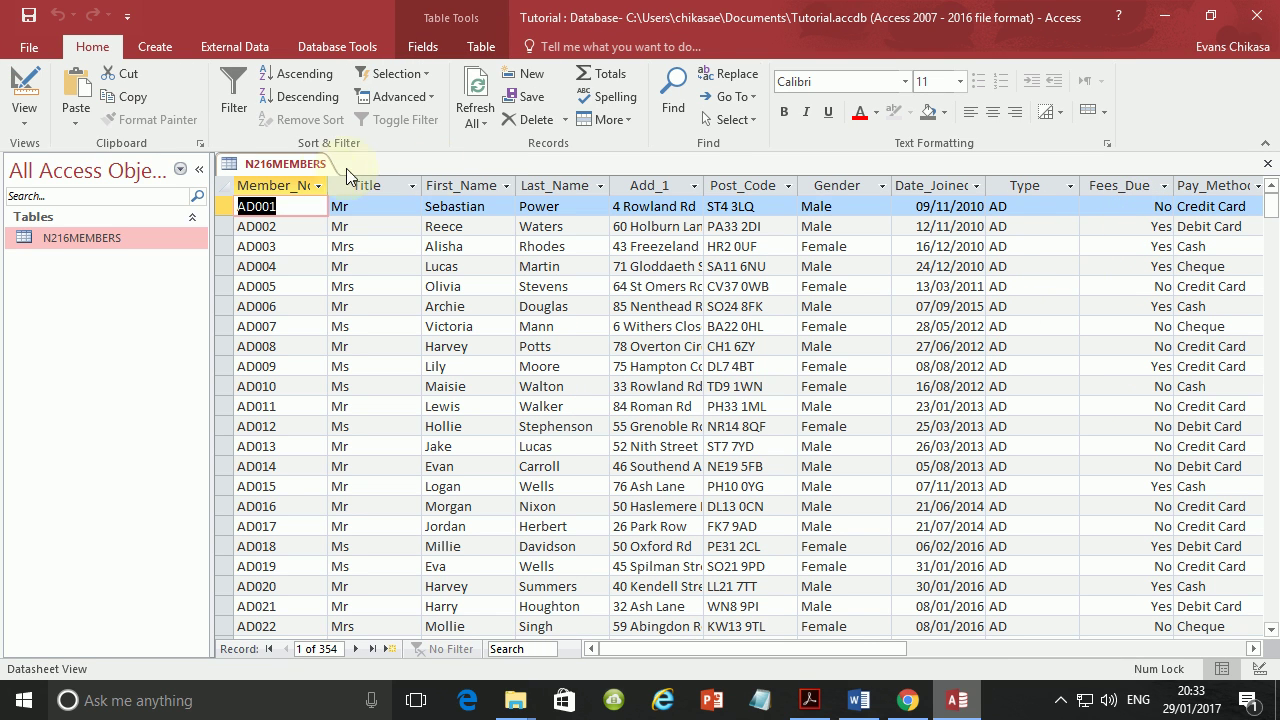
Select the whole N216MEMBERS datasheet and autofit all column widths to their contents.
left_click(227, 183)
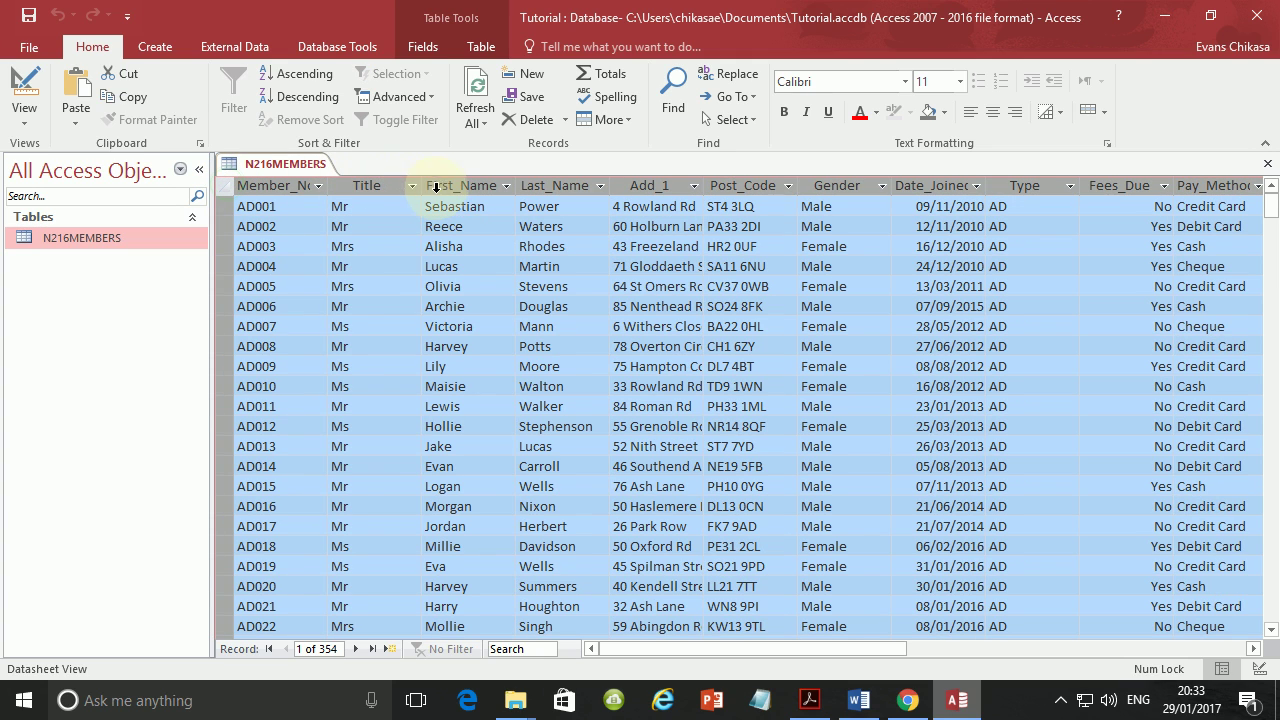
double_click(421, 185)
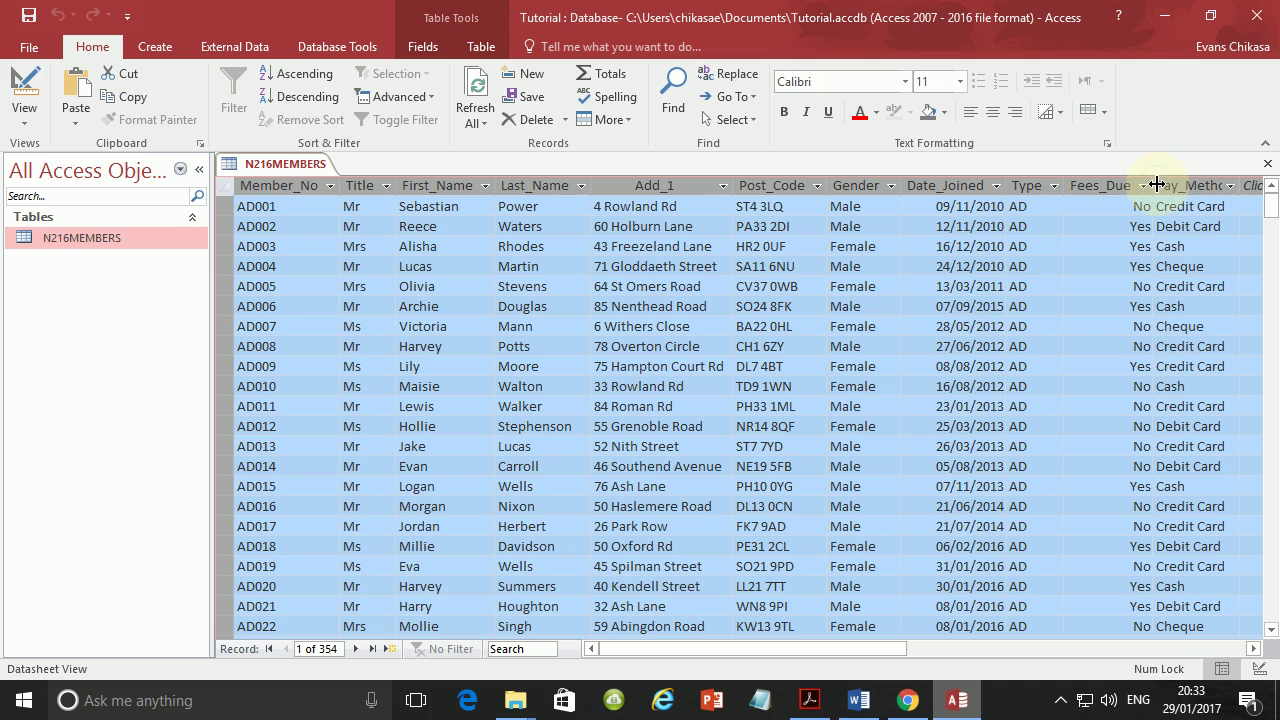
left_click(1063, 185)
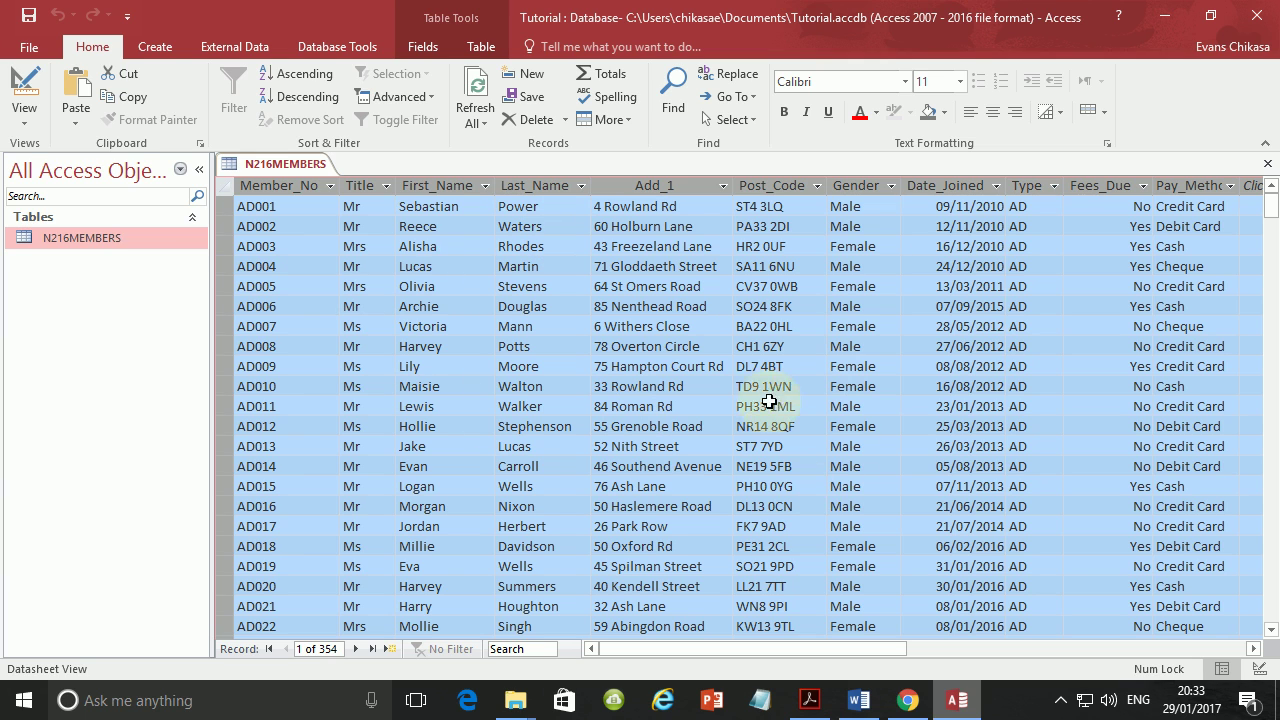
scroll(1000, 480, "down", 7)
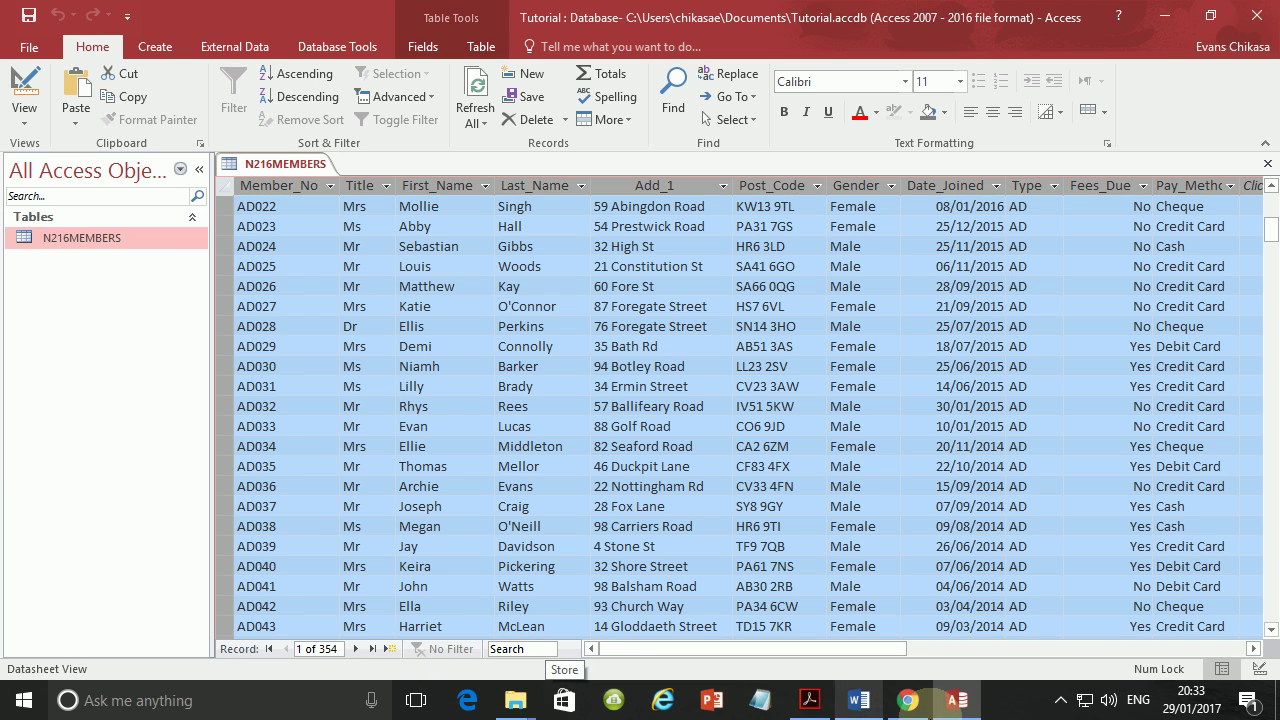
left_click(810, 700)
scroll(385, 478, "down", 4)
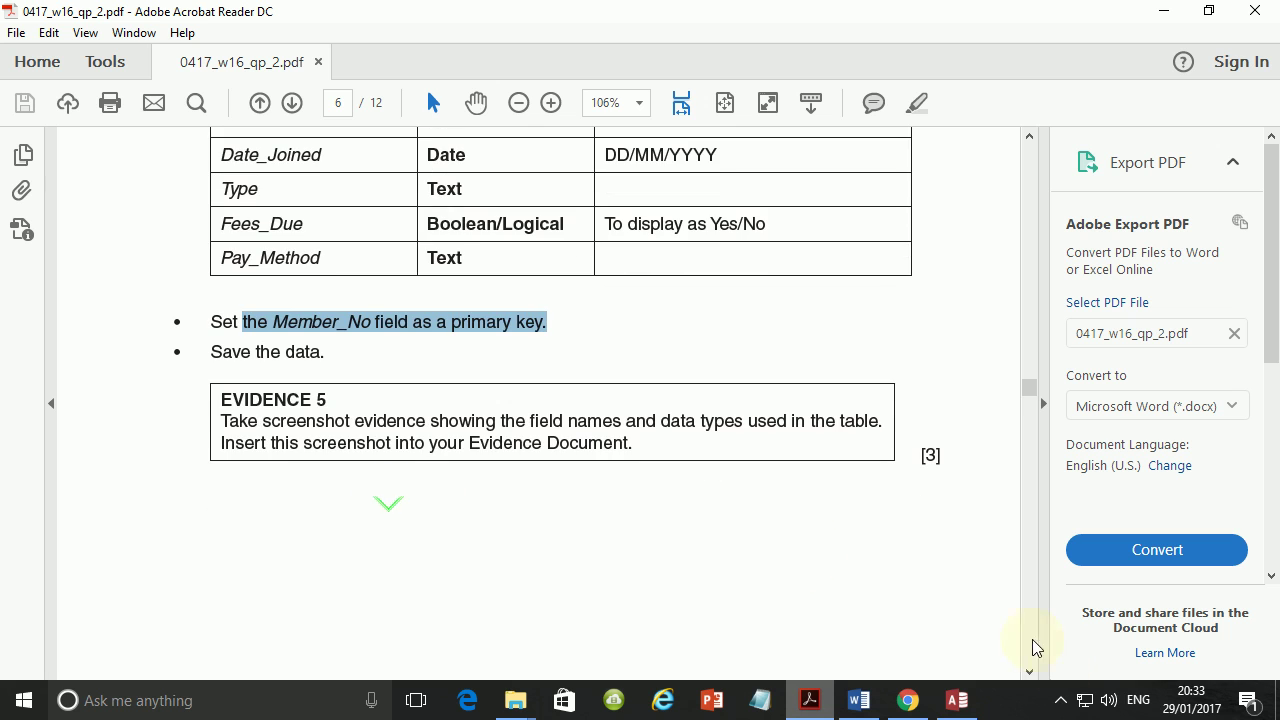
left_click(957, 700)
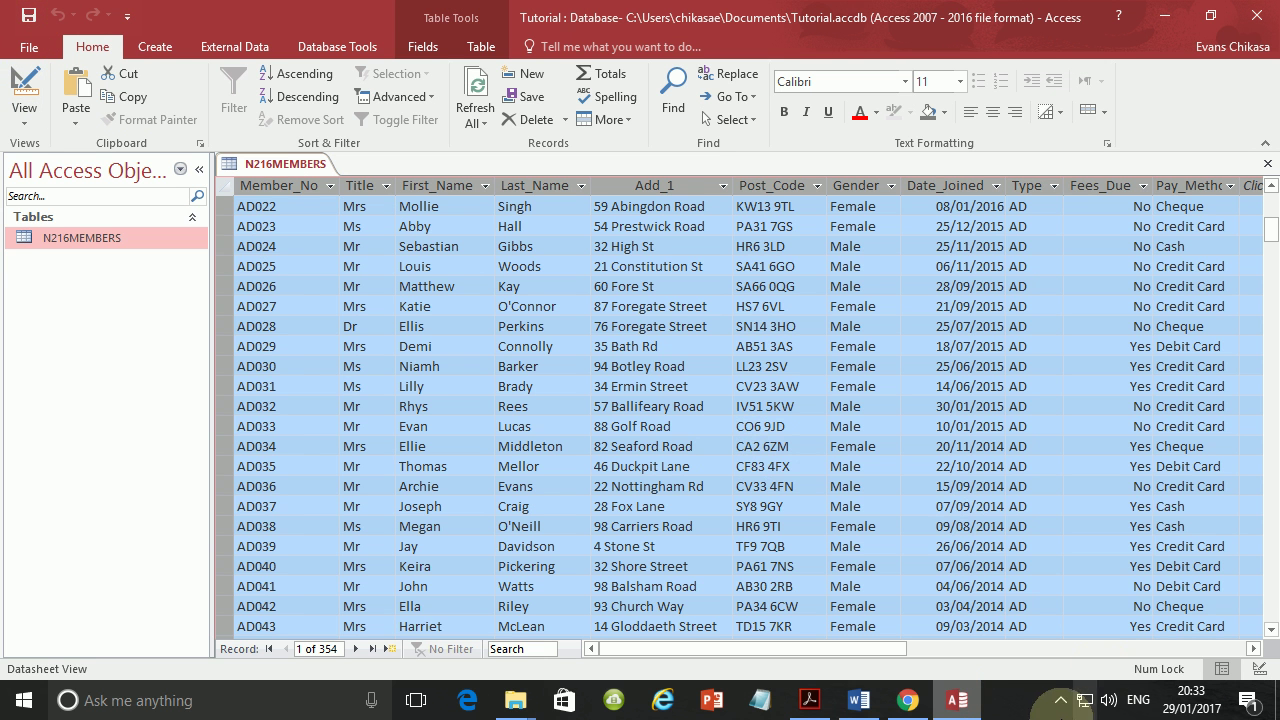
left_click(810, 700)
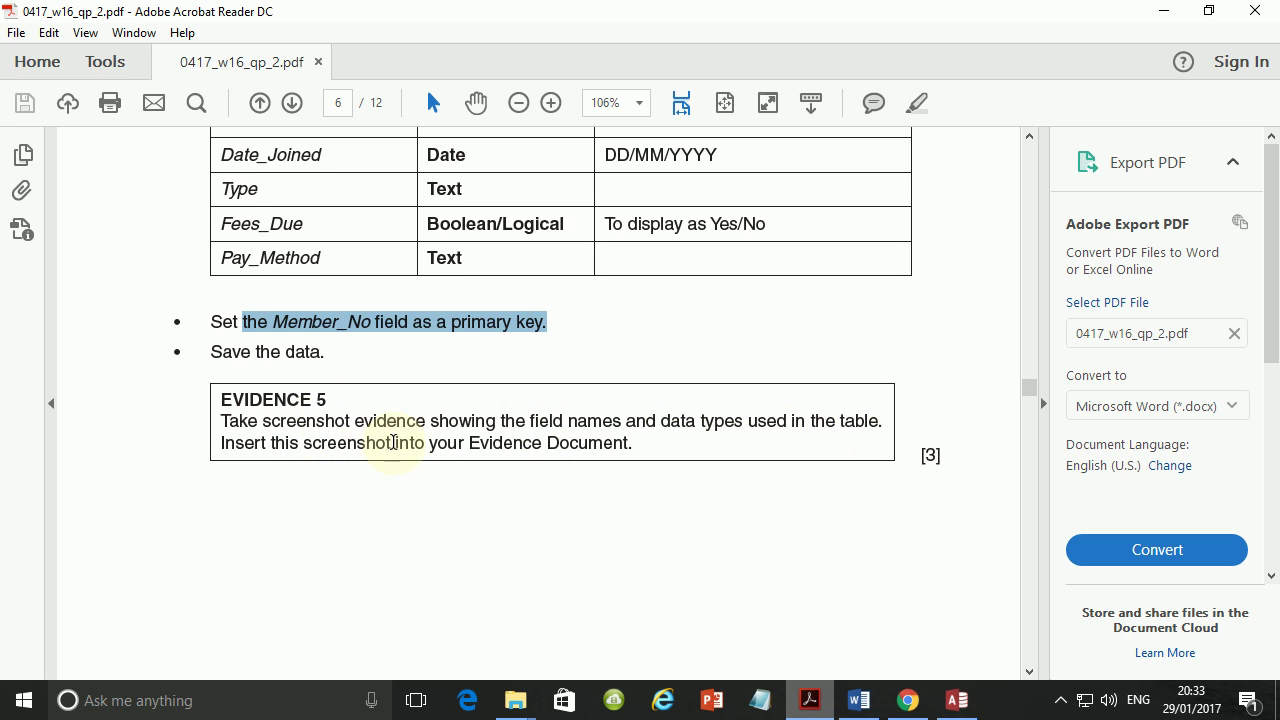
left_click(957, 700)
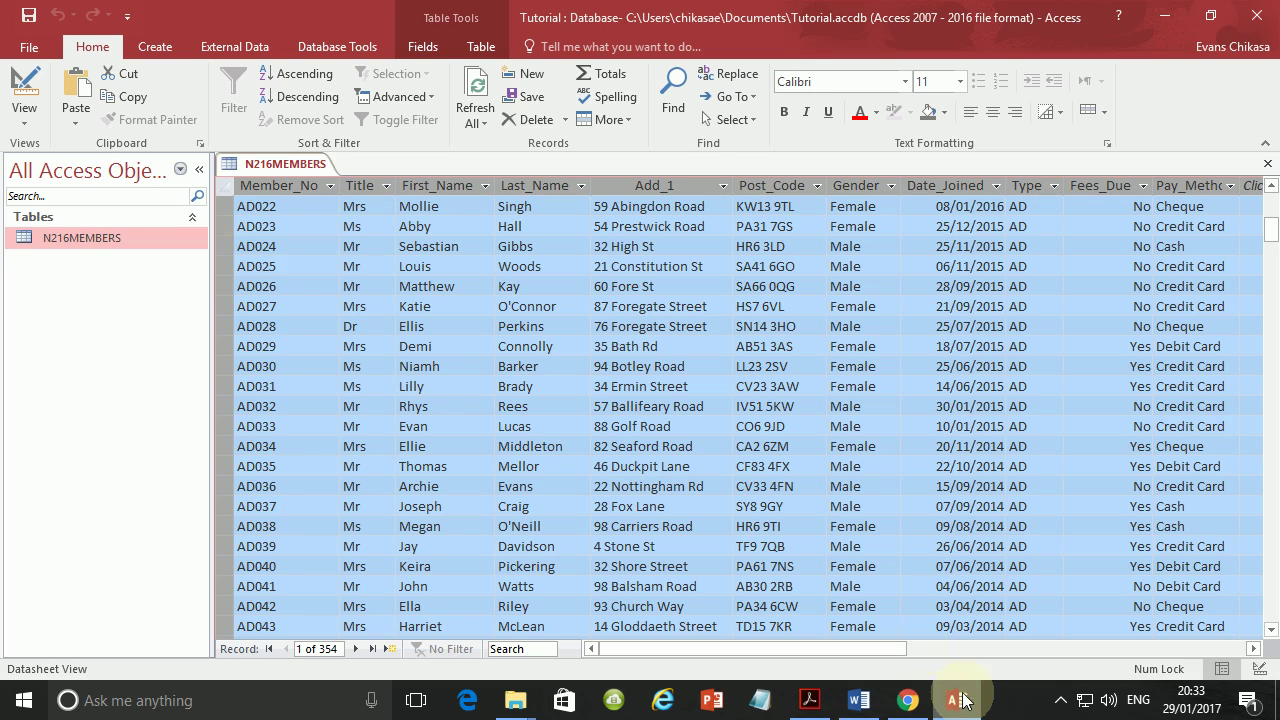
Open N216MEMBERS in Design View and review its field names, data types and table properties.
right_click(107, 236)
left_click(157, 270)
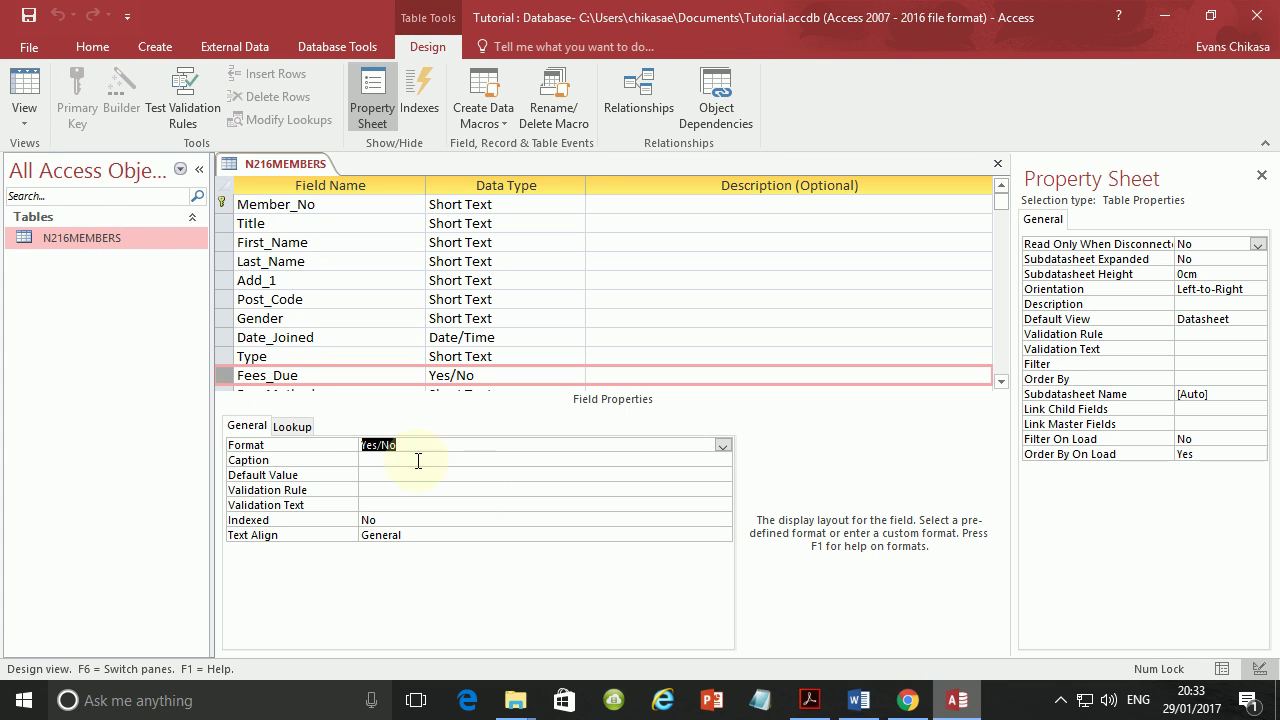
scroll(435, 325, "down", 1)
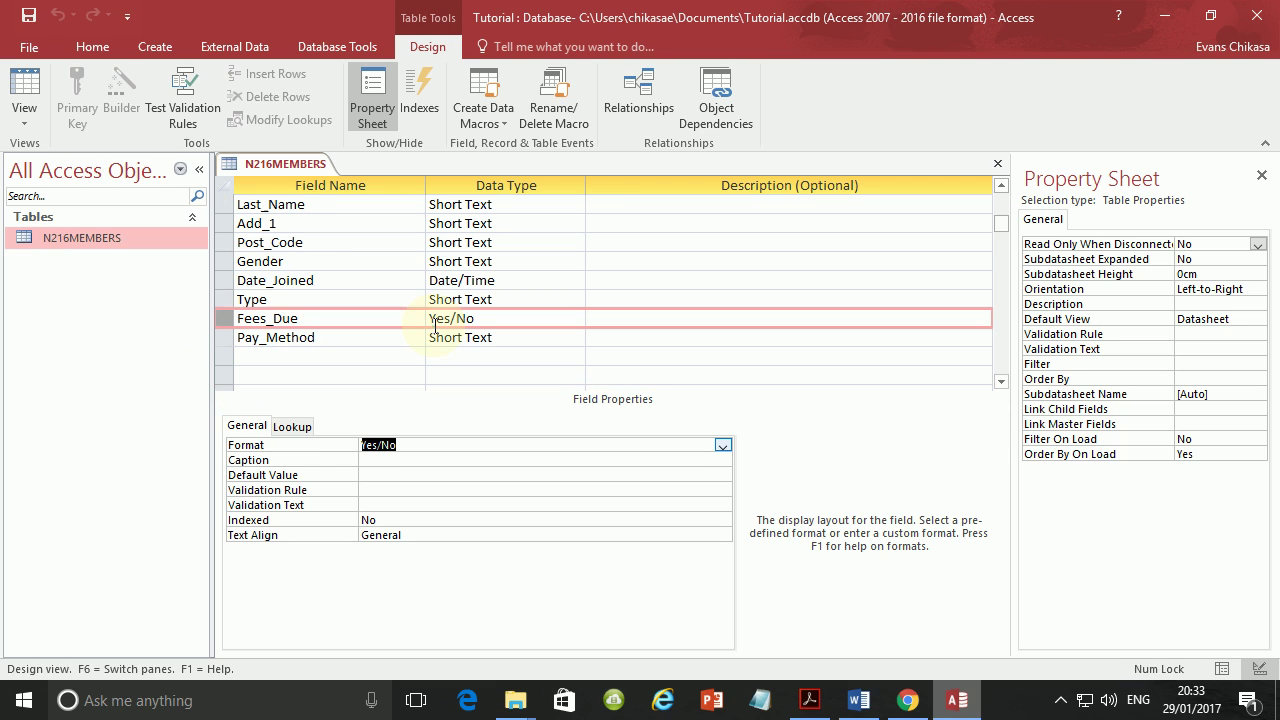
scroll(337, 340, "up", 1)
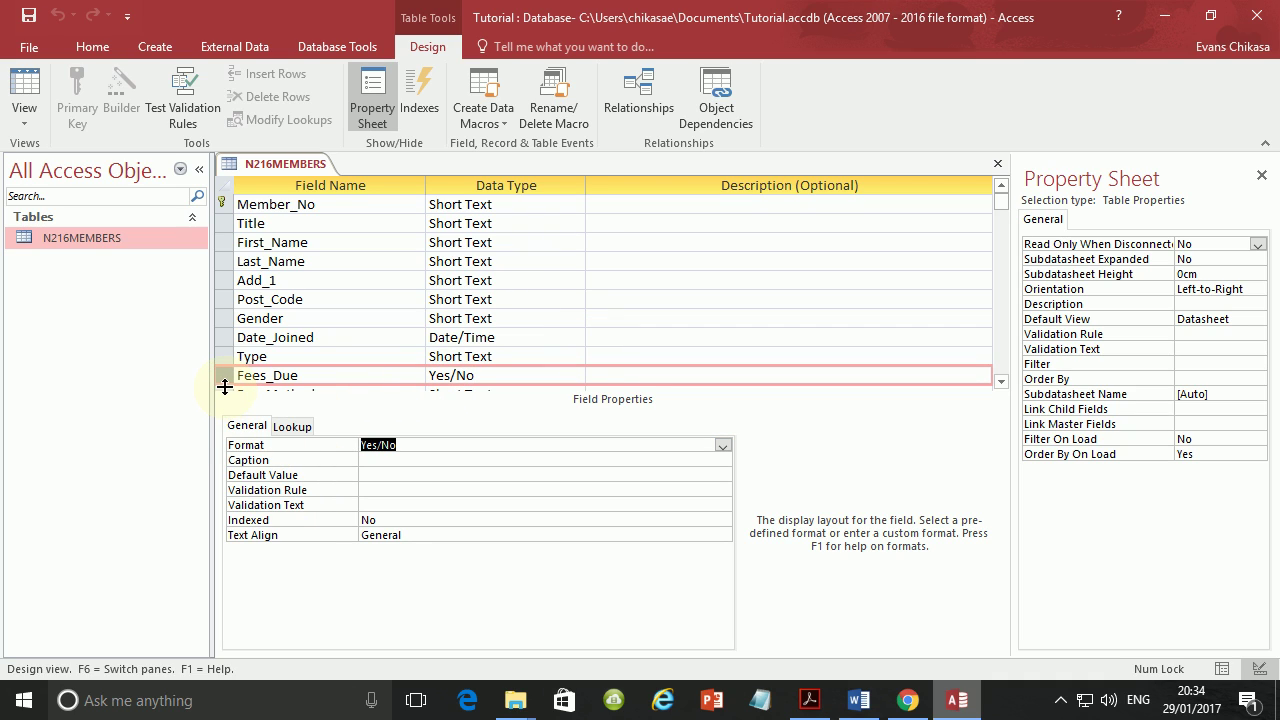
left_click_drag(224, 386, 241, 366)
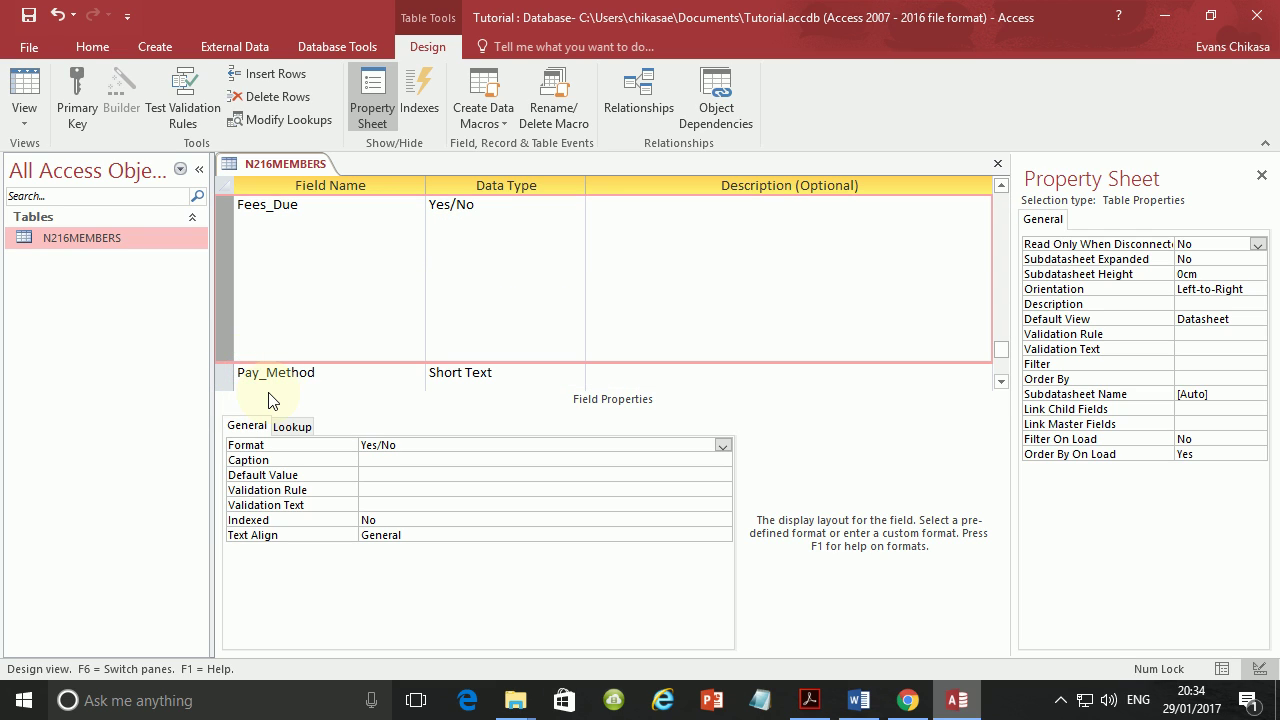
scroll(307, 362, "up", 3)
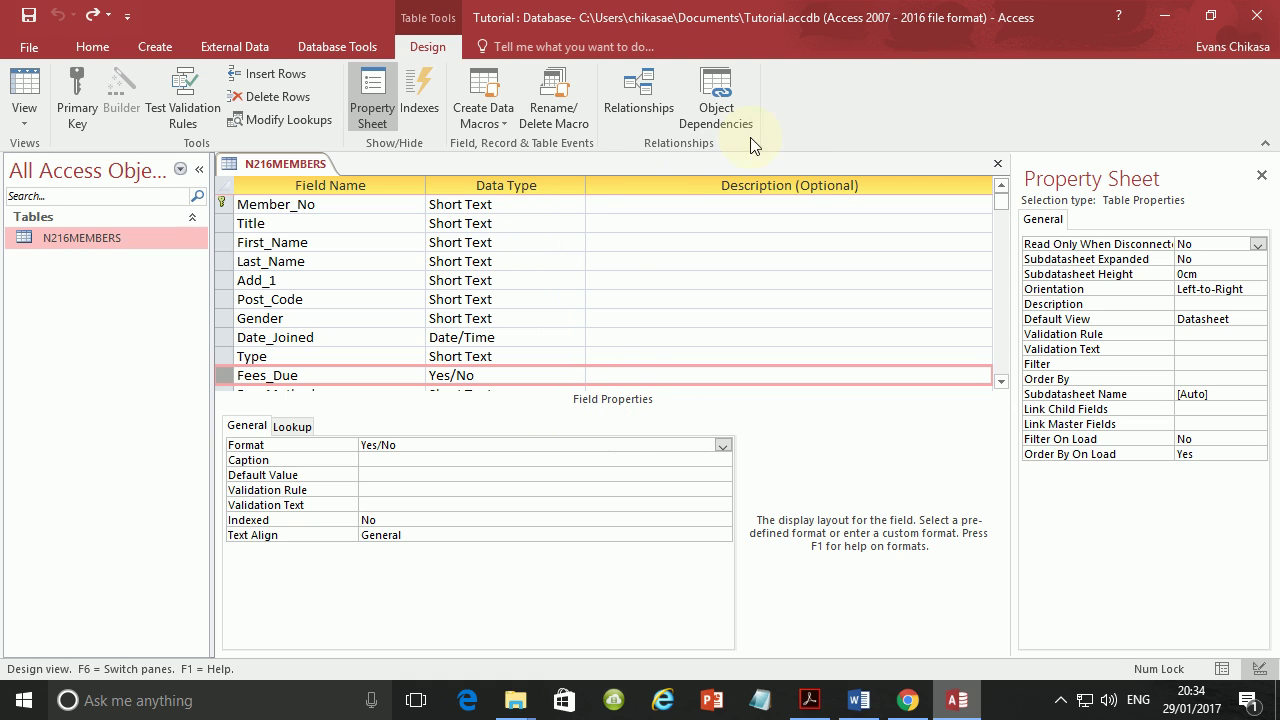
left_click(839, 108)
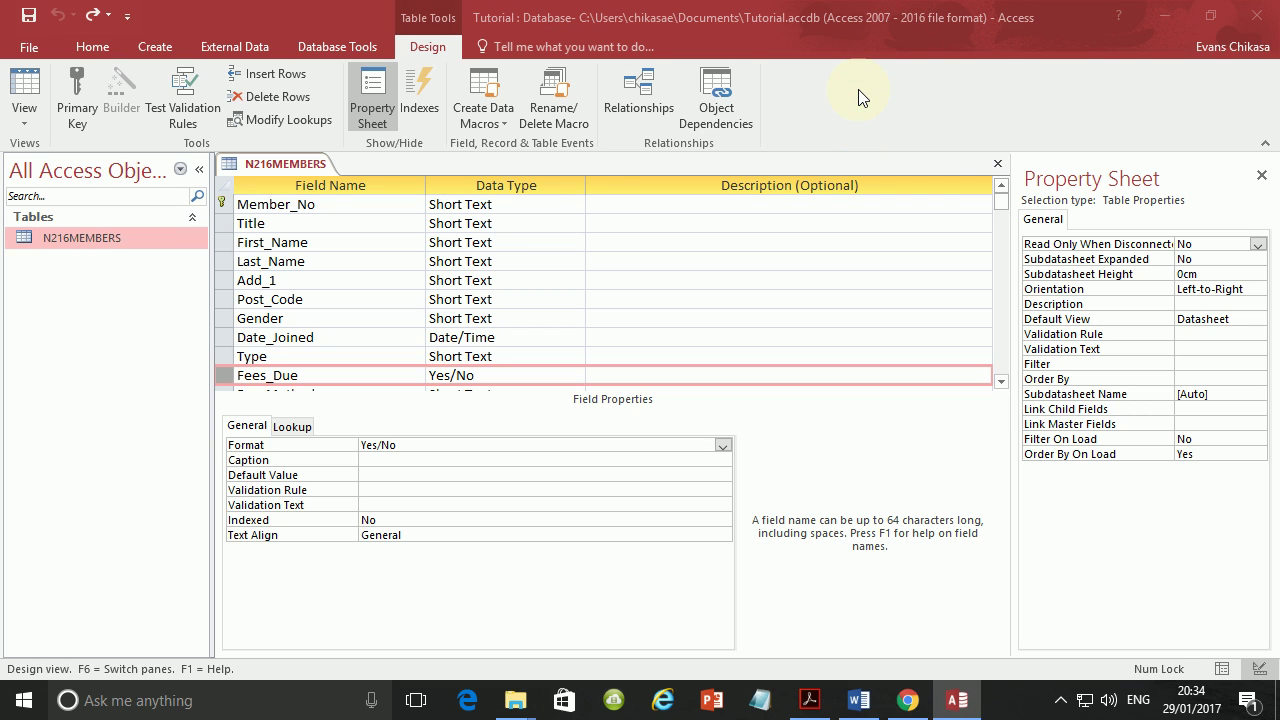
Collapse the ribbon so all fields down to Pay_Method show, then capture the design grid.
right_click(858, 89)
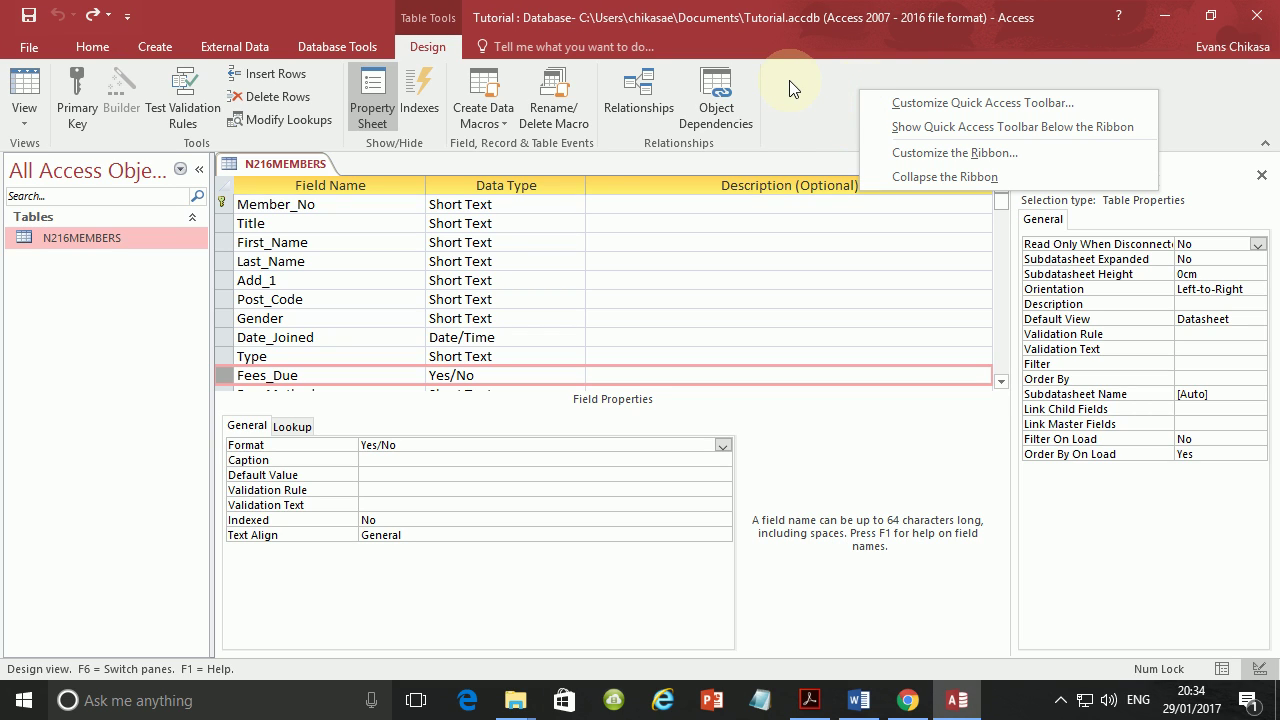
left_click(903, 177)
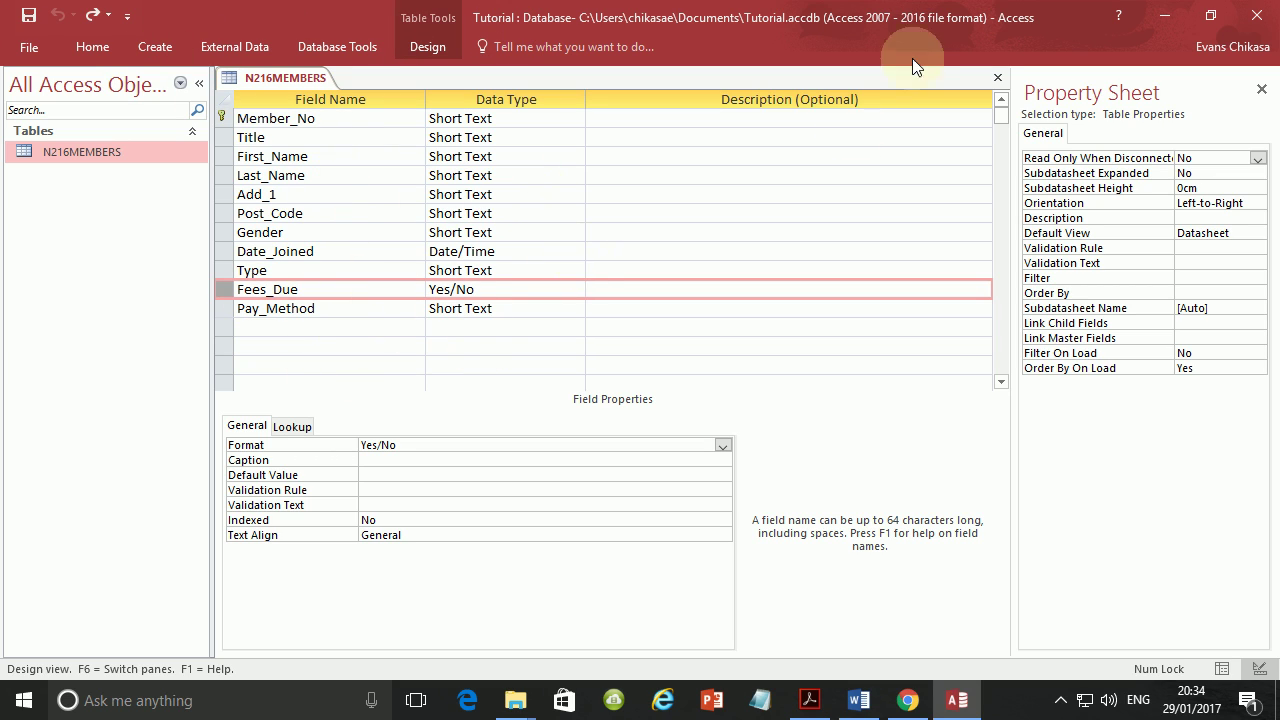
right_click(788, 24)
left_click(1022, 56)
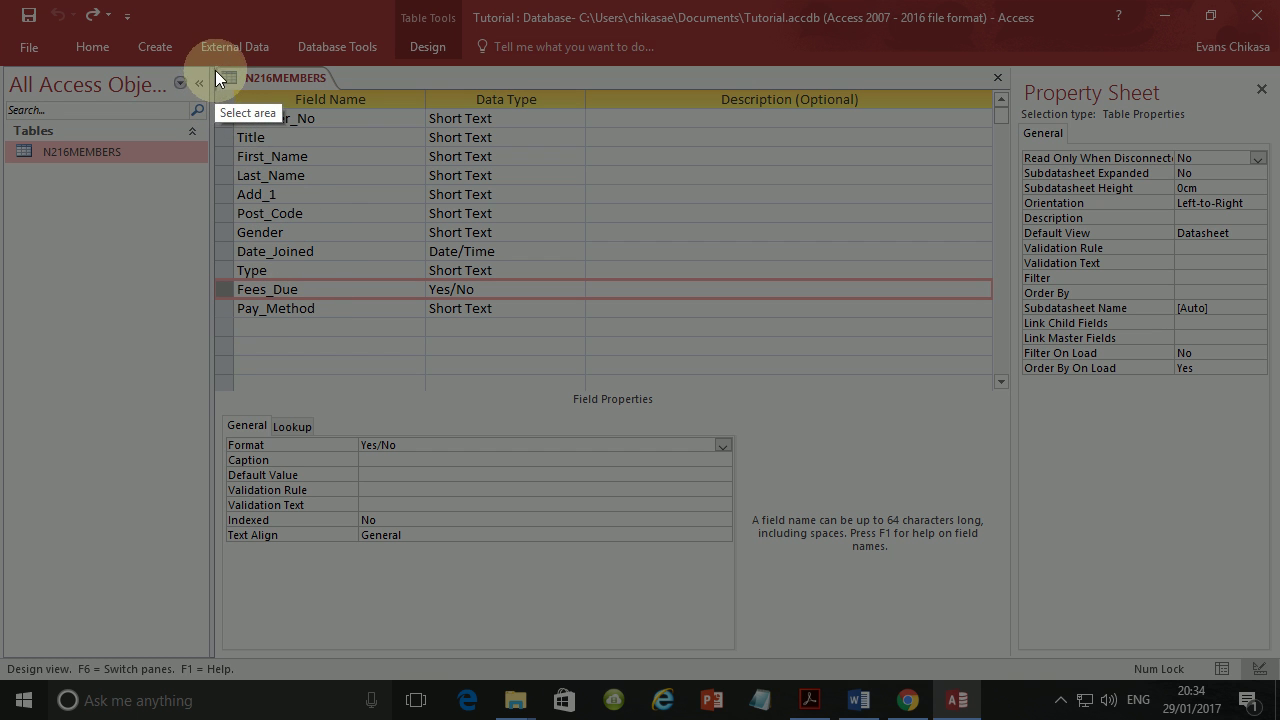
left_click_drag(217, 68, 702, 608)
Paste the N216MEMBERS field-structure screenshot under Step 20 – EVIDENCE 5 in the Word document.
left_click(626, 631)
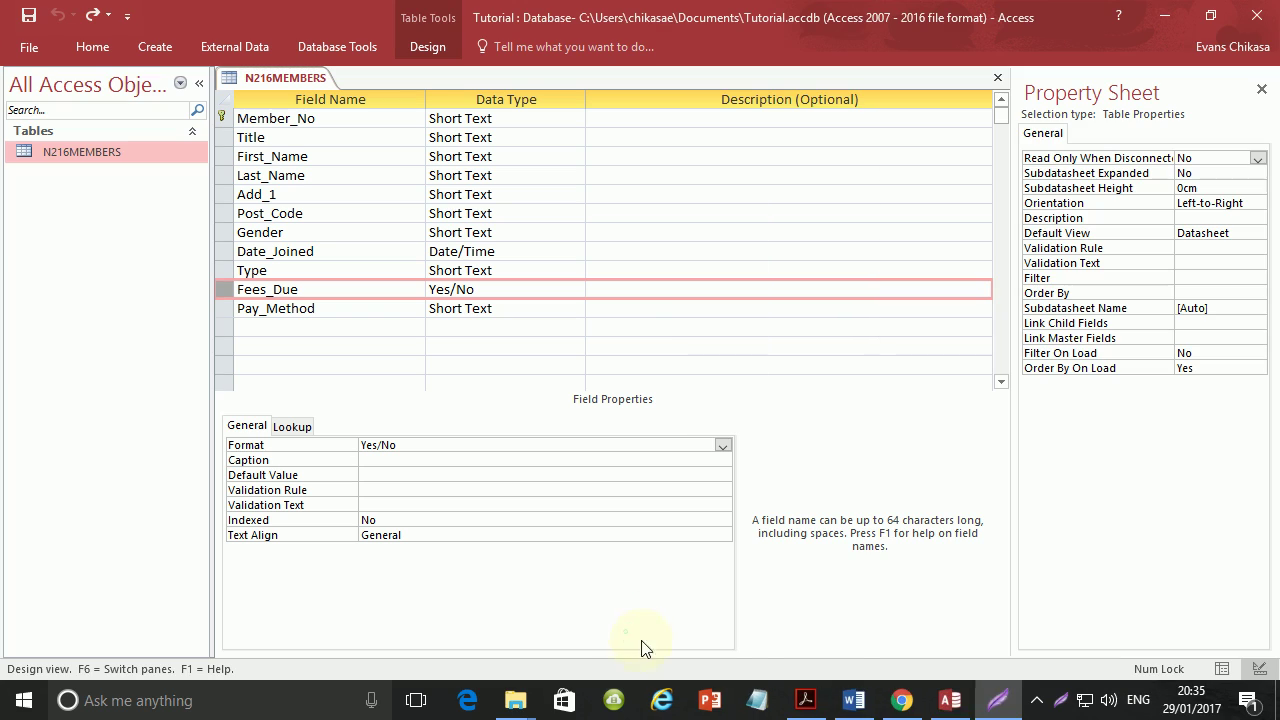
left_click(857, 703)
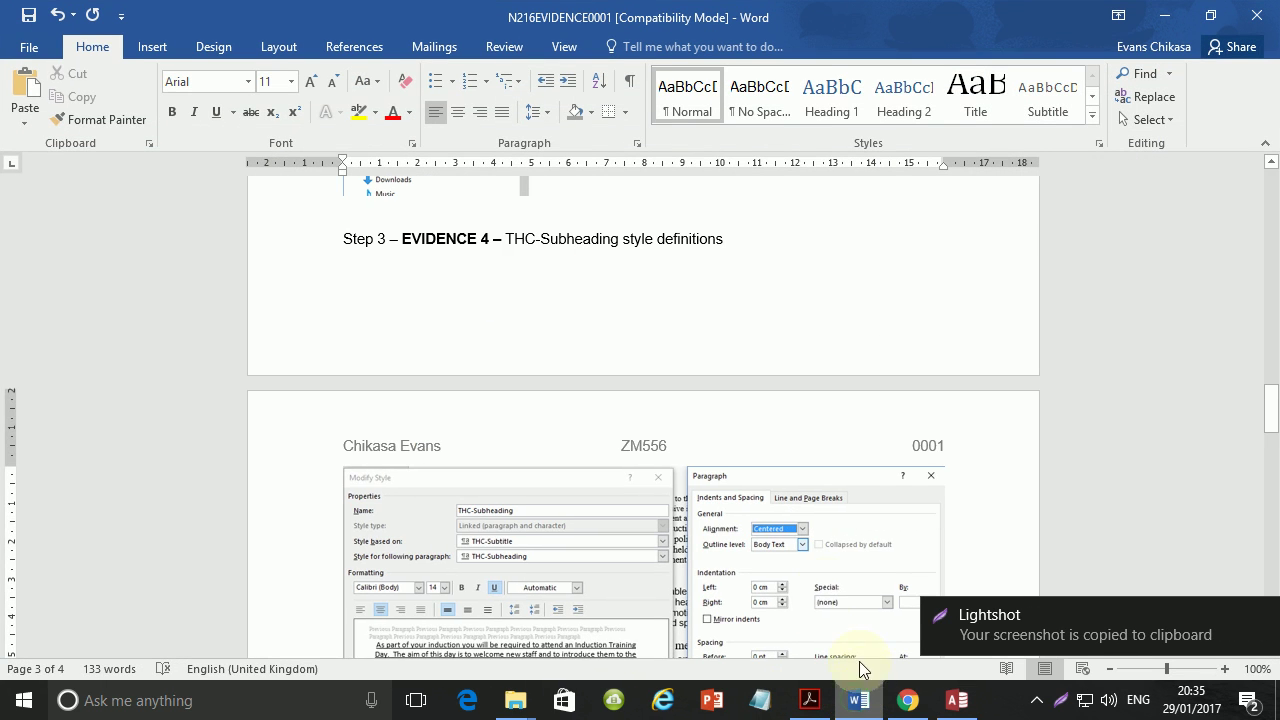
scroll(626, 365, "down", 10)
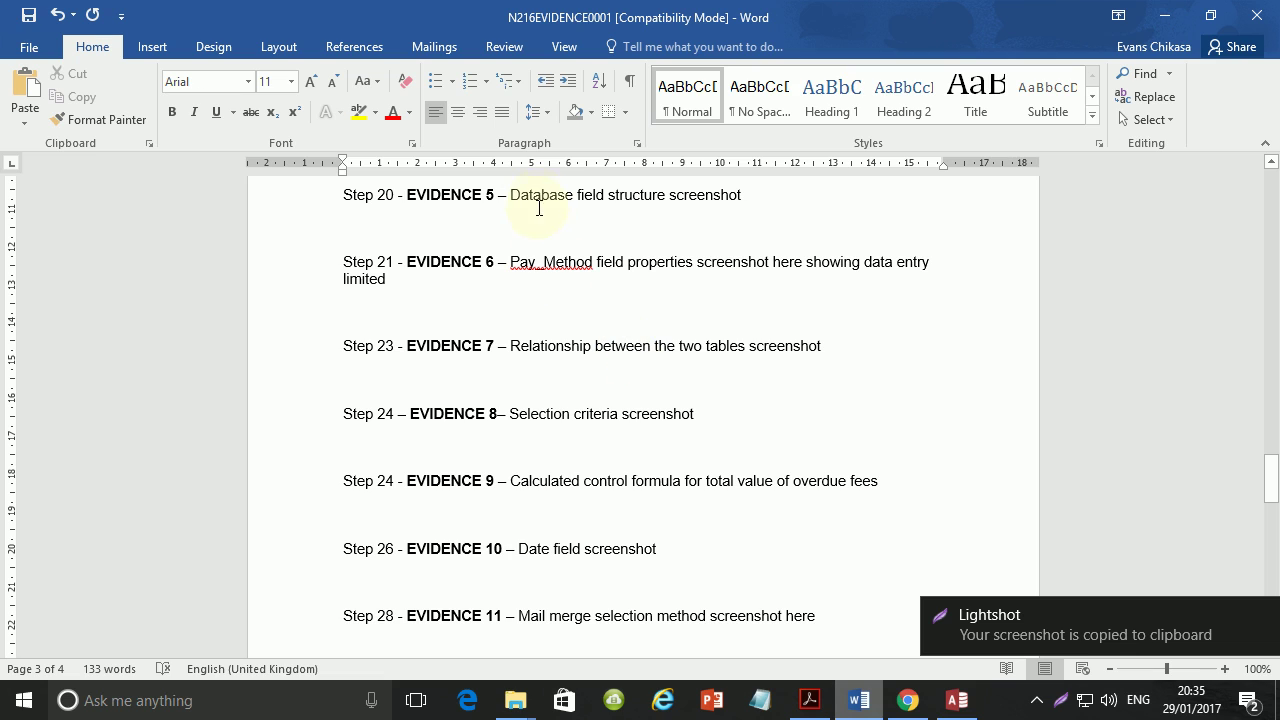
left_click(534, 214)
key("ctrl+v")
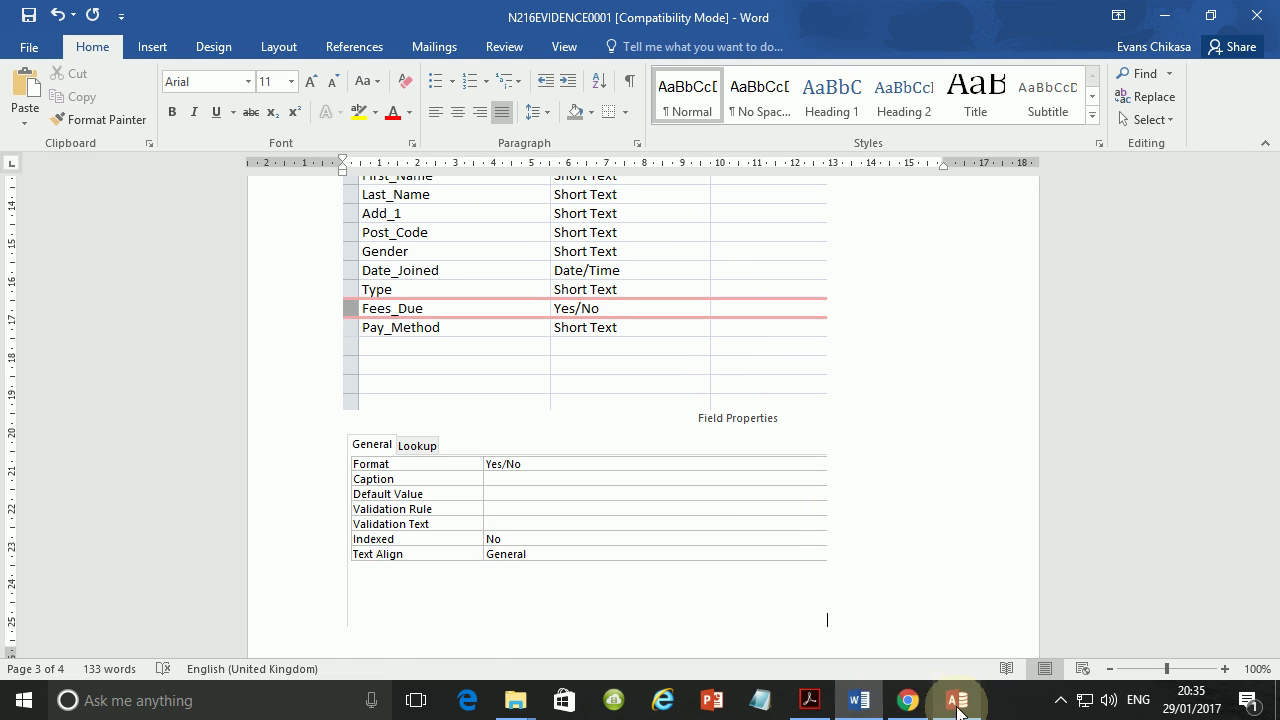
left_click(828, 702)
scroll(354, 400, "down", 10)
Scroll the question paper down to question 21 on page 7.
scroll(358, 397, "down", 5)
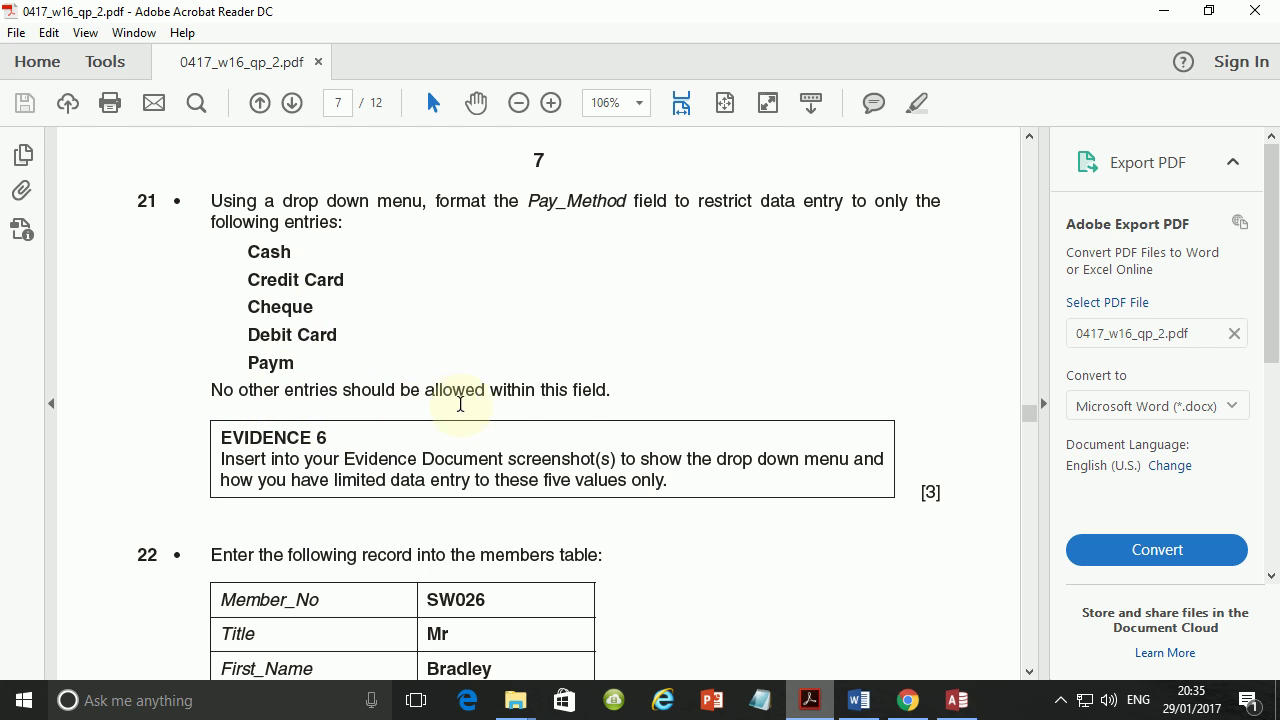
Set the Pay_Method field's lookup Display Control to Combo Box.
left_click(957, 699)
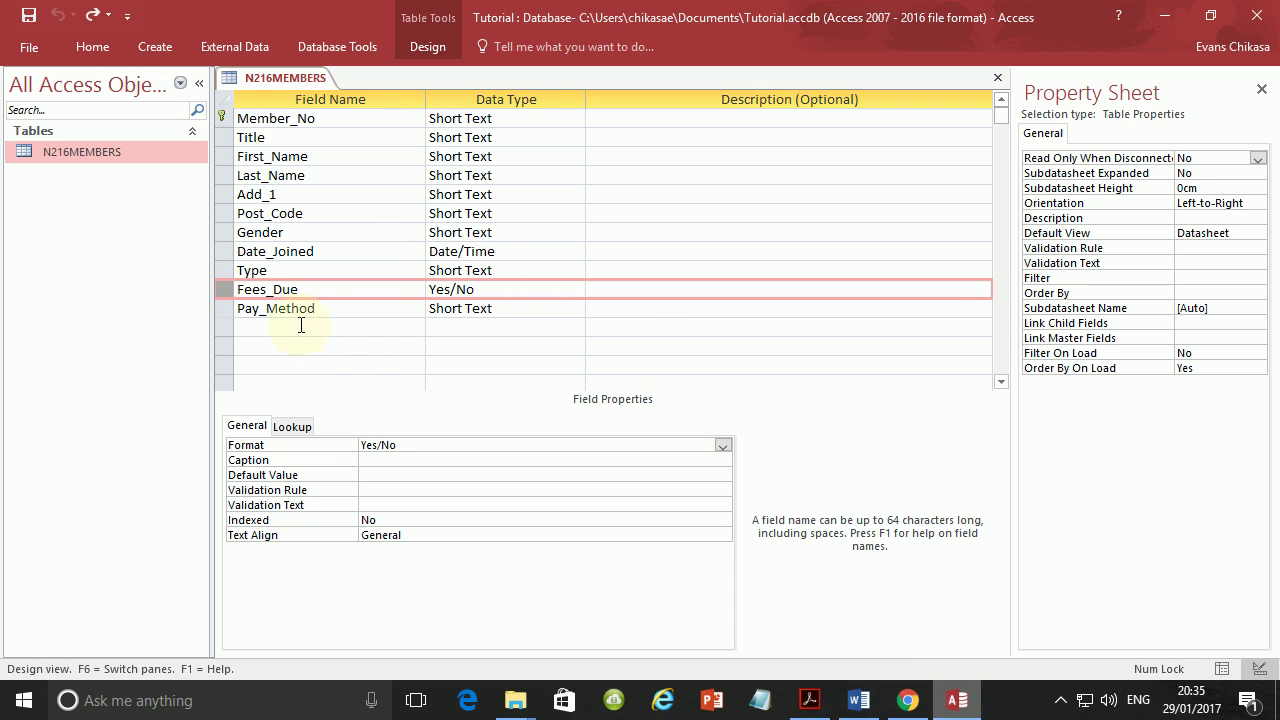
left_click(227, 308)
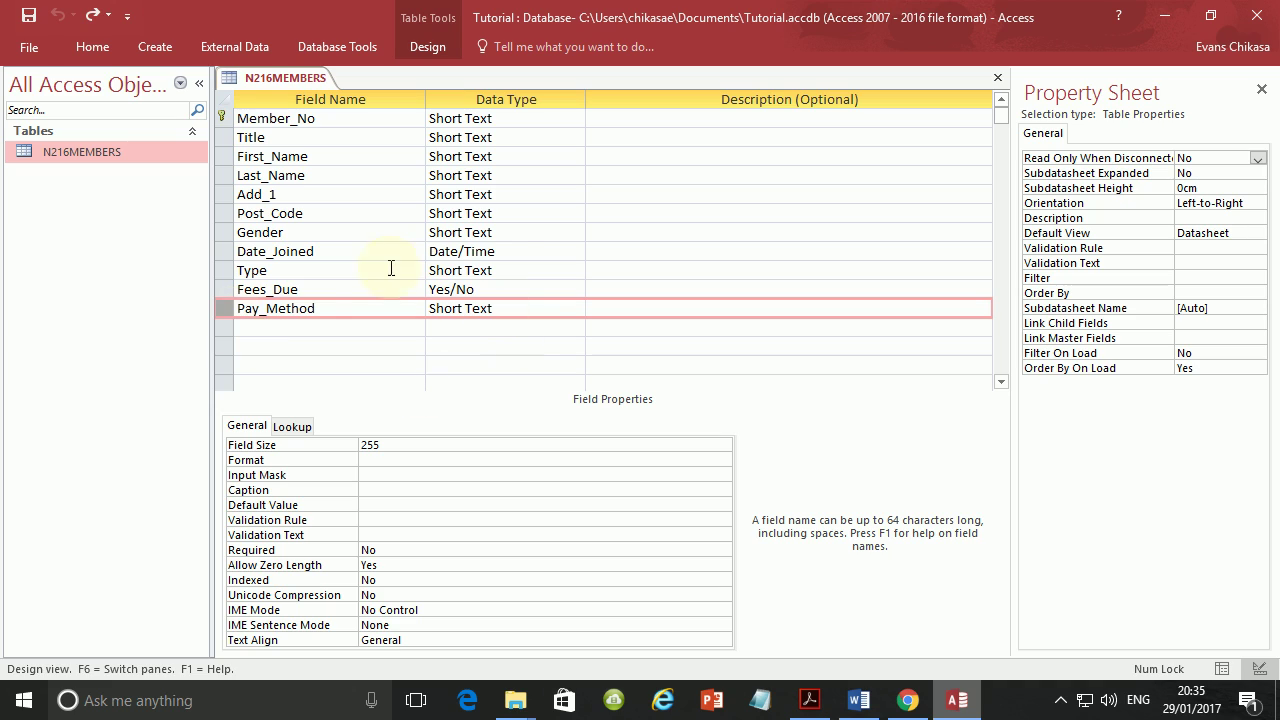
left_click(293, 426)
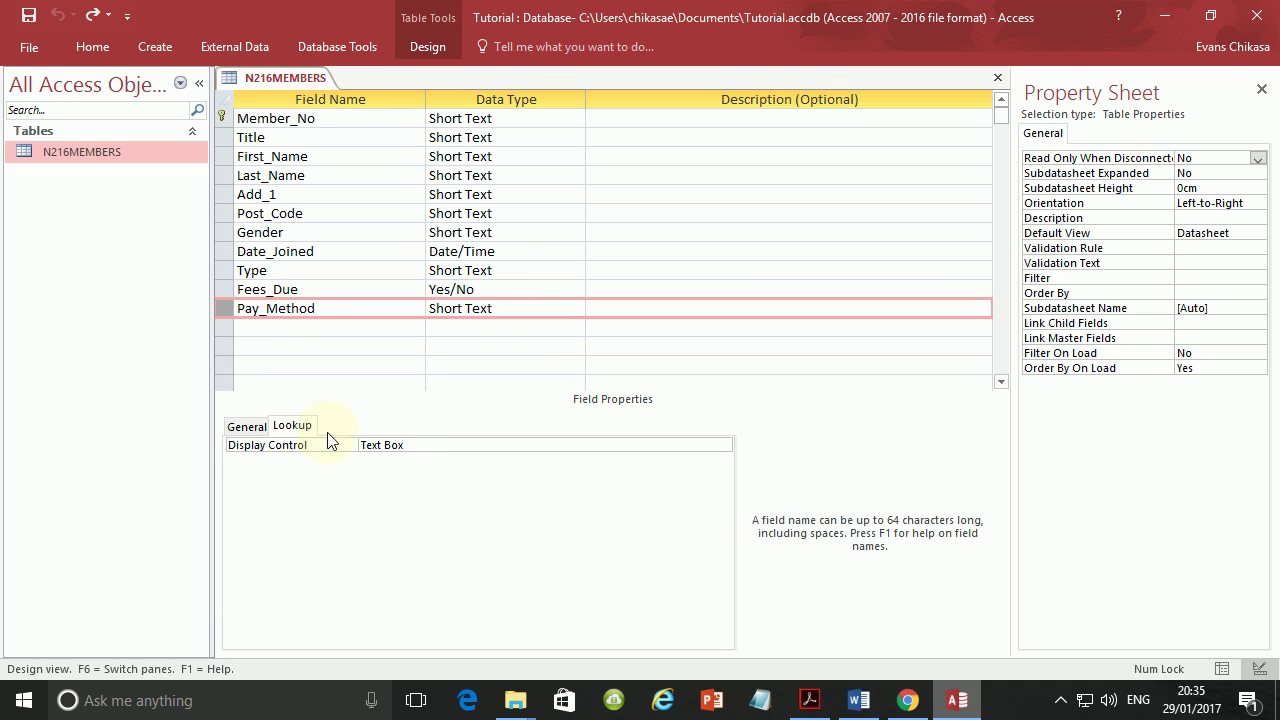
left_click(483, 446)
left_click(723, 446)
left_click(462, 488)
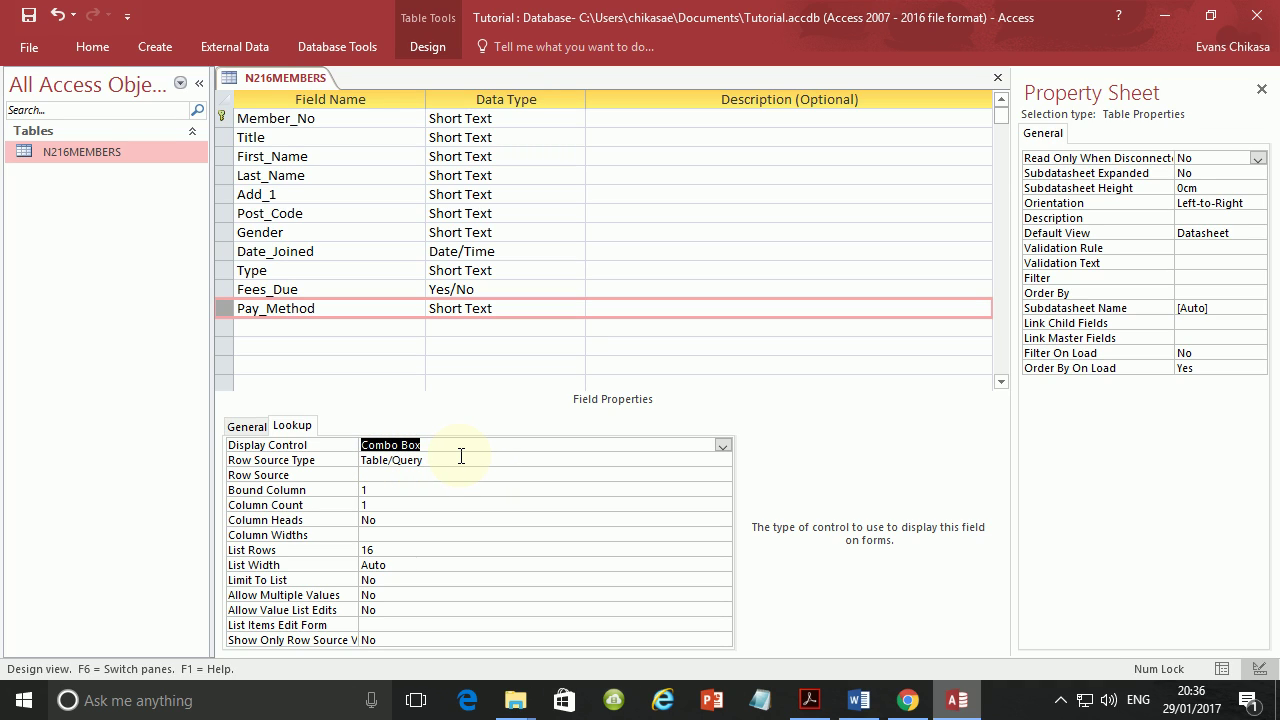
Highlight the five allowed payment entries in the exam paper, then show Pay_Method's Row Source Type choices.
left_click(810, 700)
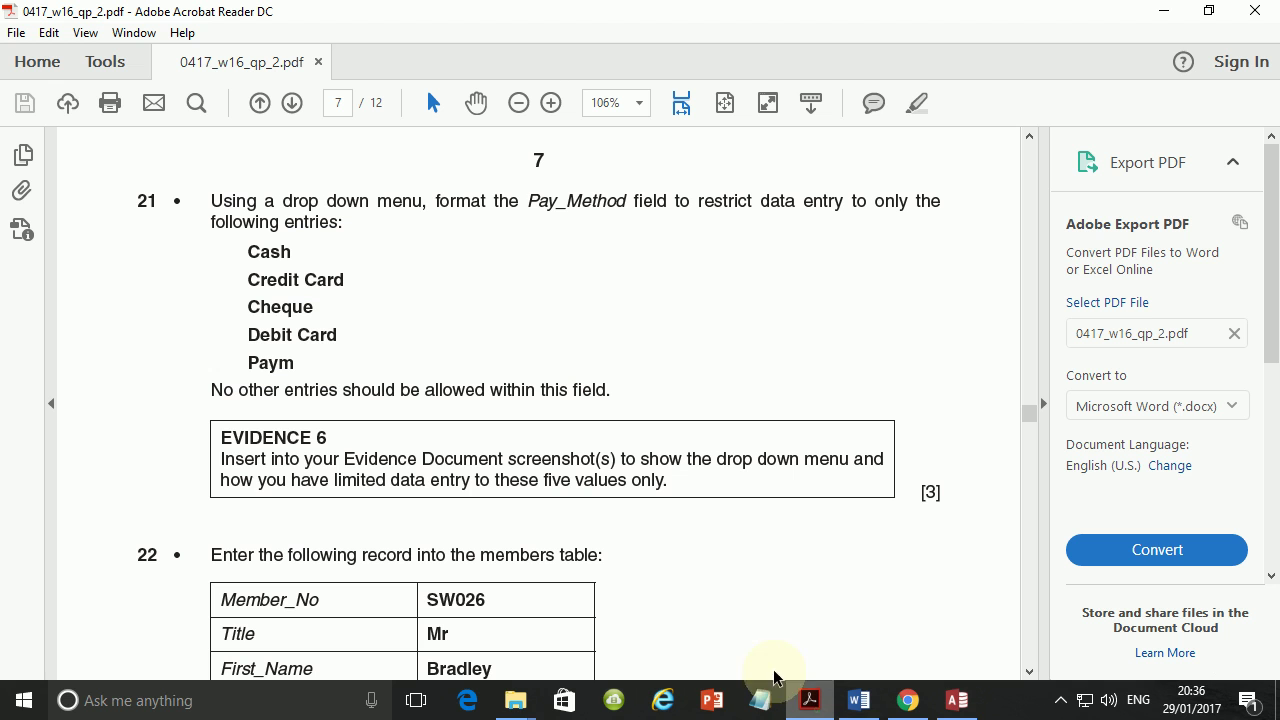
left_click_drag(246, 252, 572, 484)
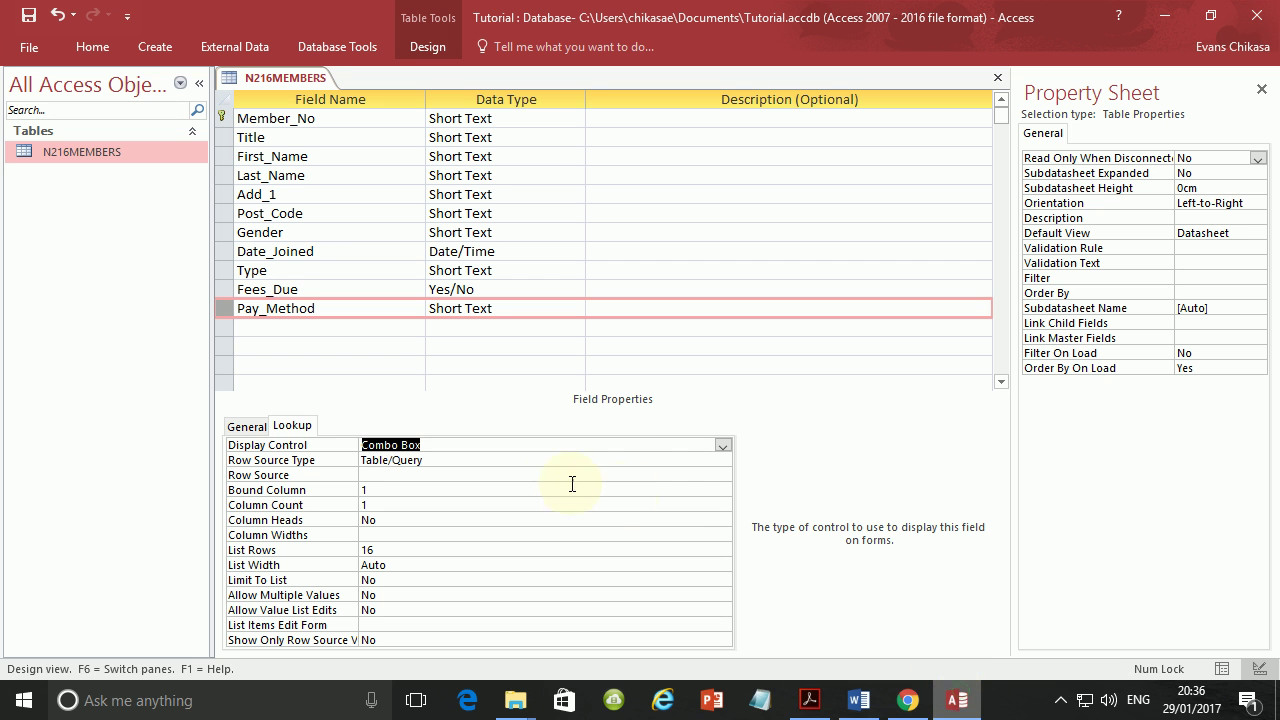
left_click(672, 462)
left_click(722, 459)
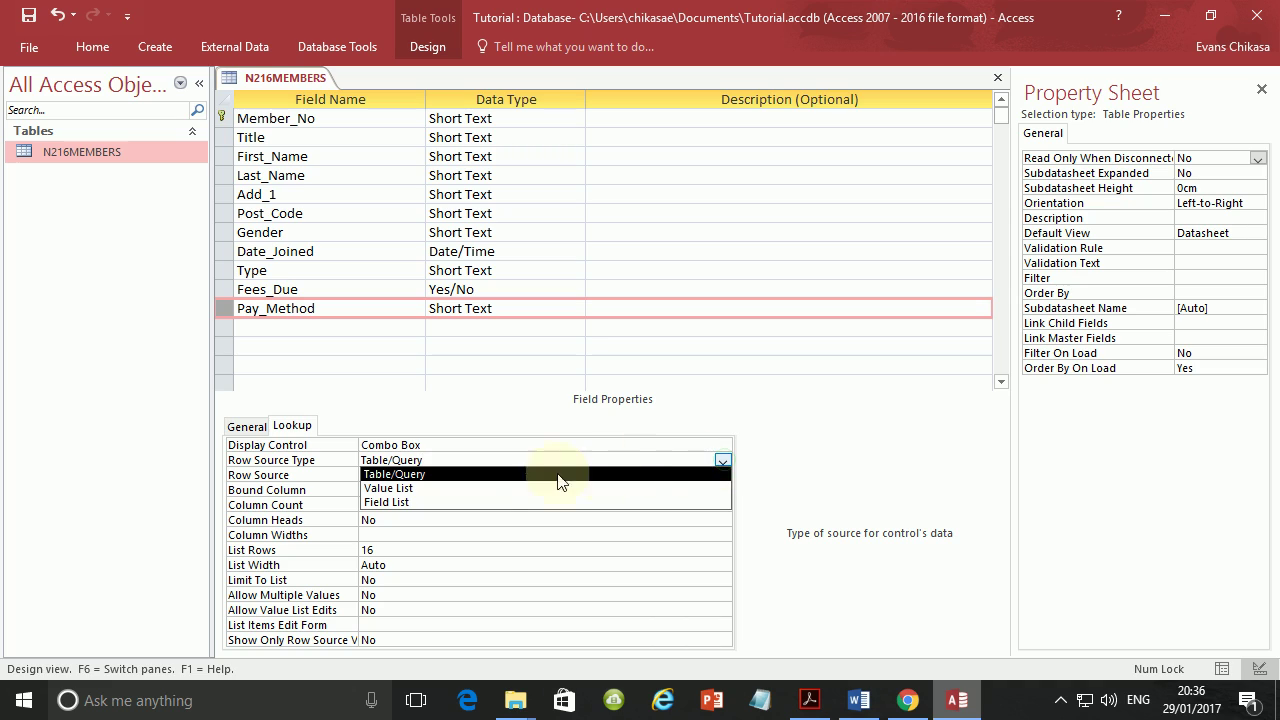
Set Row Source Type to Value List and enter "Cash" as the first Row Source value.
left_click(419, 490)
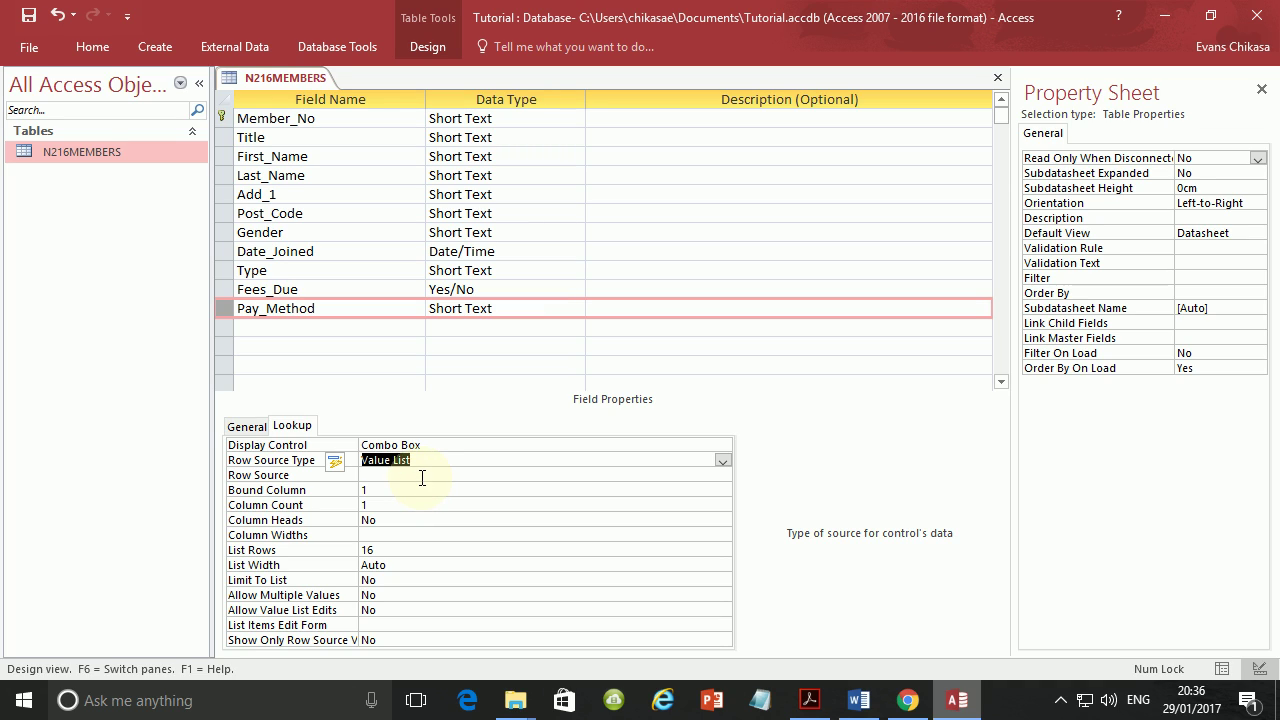
left_click(422, 478)
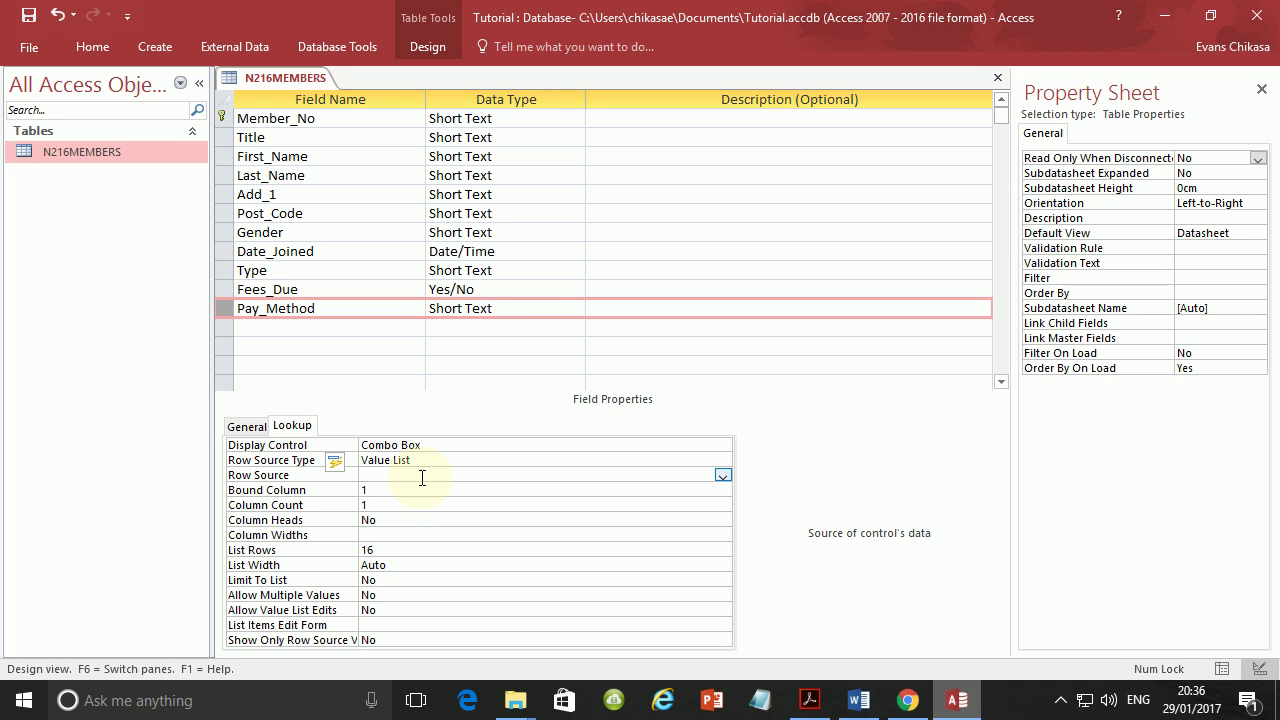
type("\"")
left_click(810, 700)
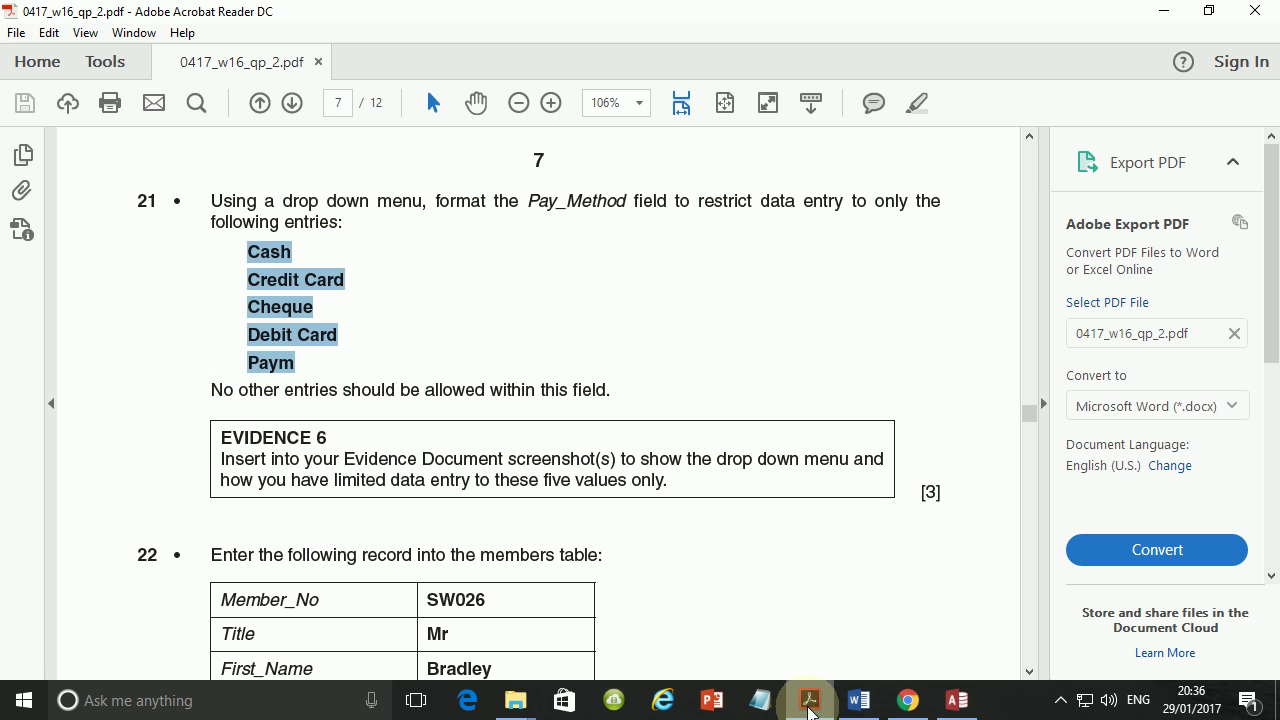
left_click(810, 705)
type("Cash")
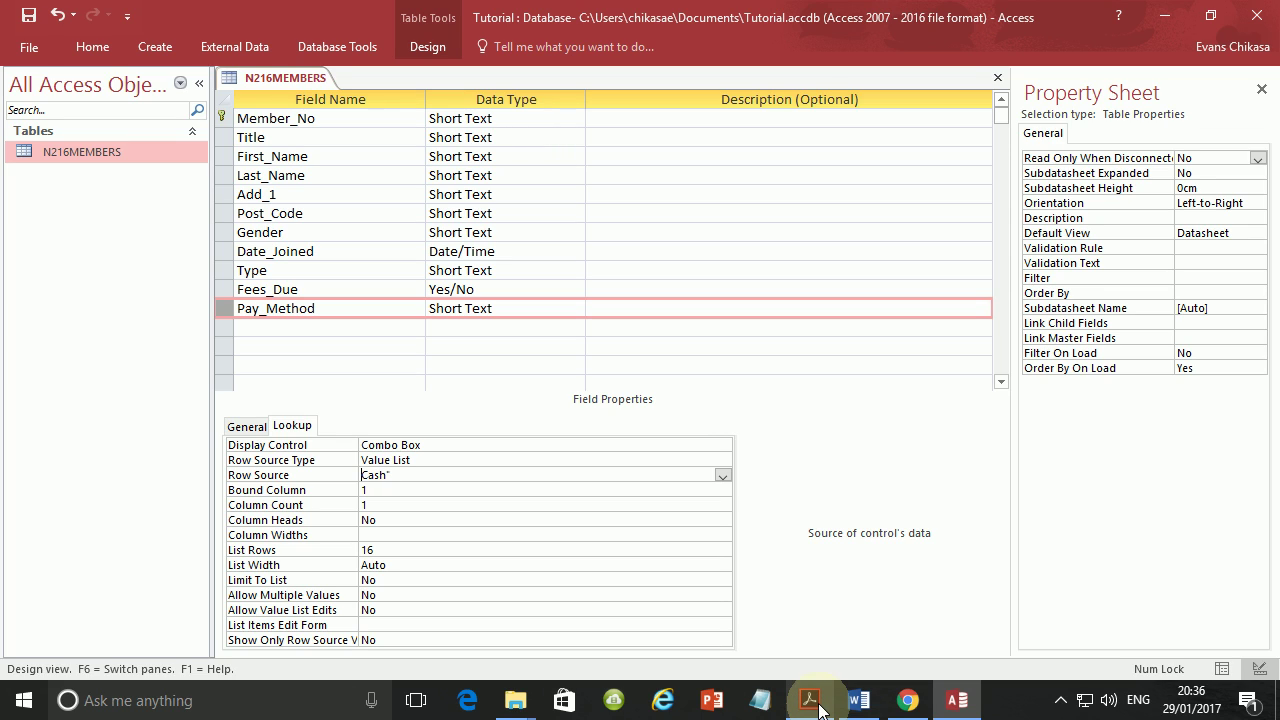
key("Home")
type("\"")
type("\"")
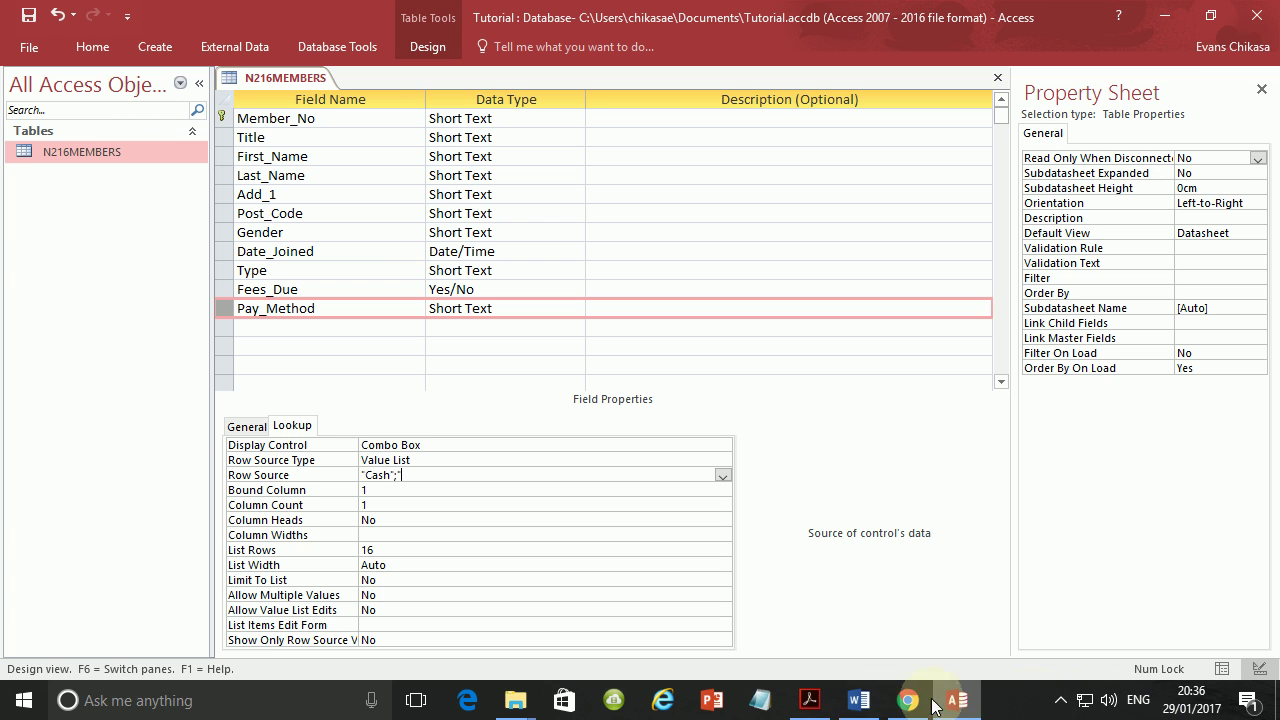
Add "Credit Card";"Check";"Debit Card";"paym" to Pay_Method's Row Source value list.
left_click(810, 700)
left_click(812, 700)
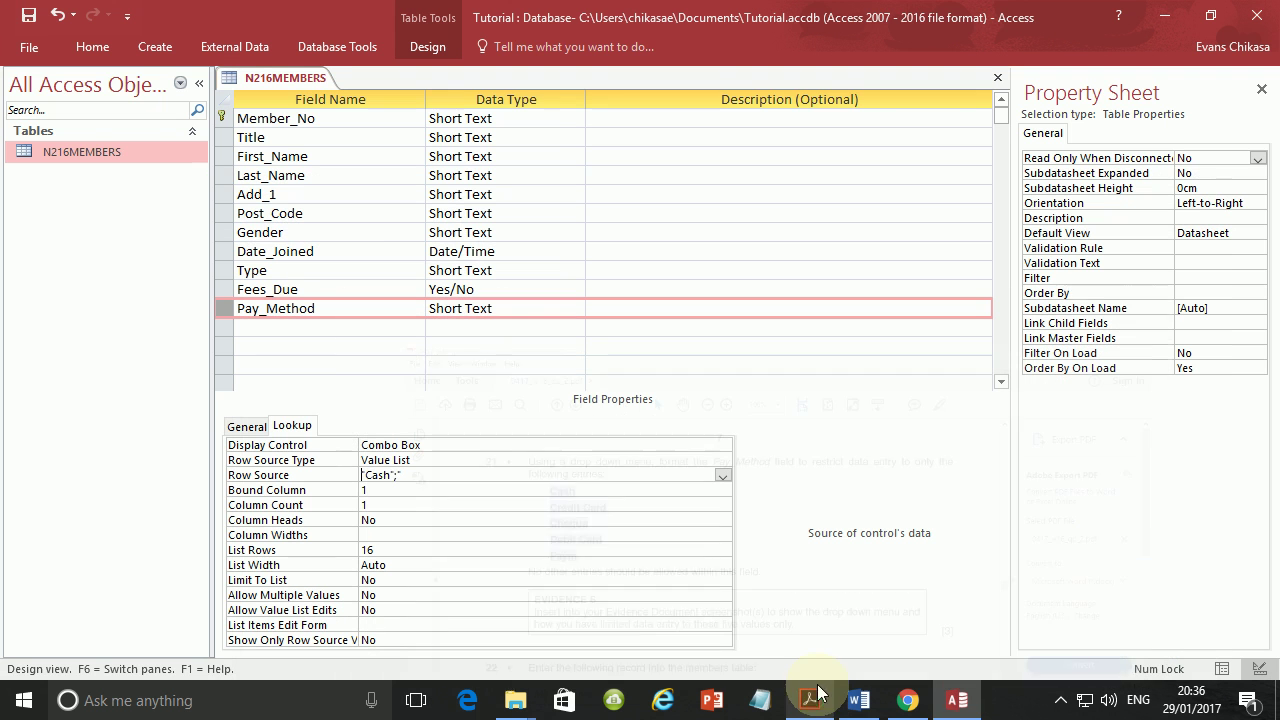
type("Credit Car")
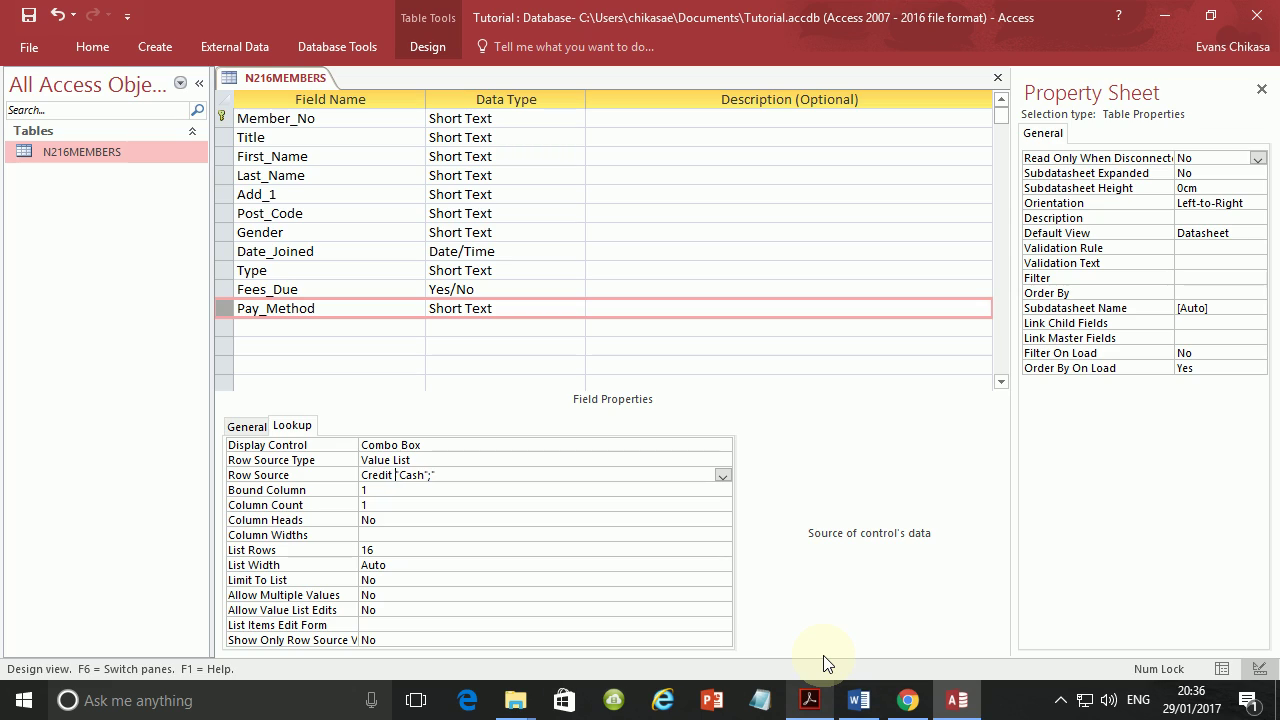
type("d")
key("BackSpace")
key("BackSpace")
key("BackSpace")
key("BackSpace")
key("BackSpace")
key("BackSpace")
key("BackSpace")
key("BackSpace")
key("BackSpace")
key("BackSpace")
key("BackSpace")
type("Credit Card\";")
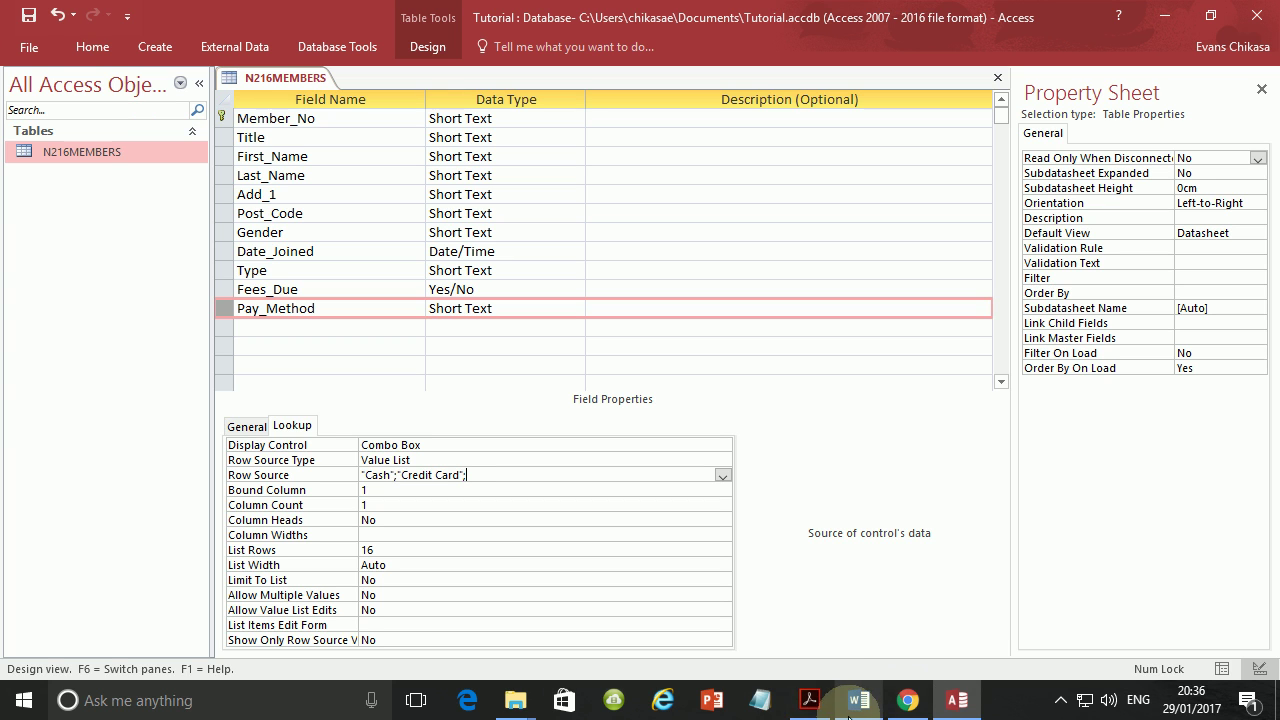
left_click(810, 700)
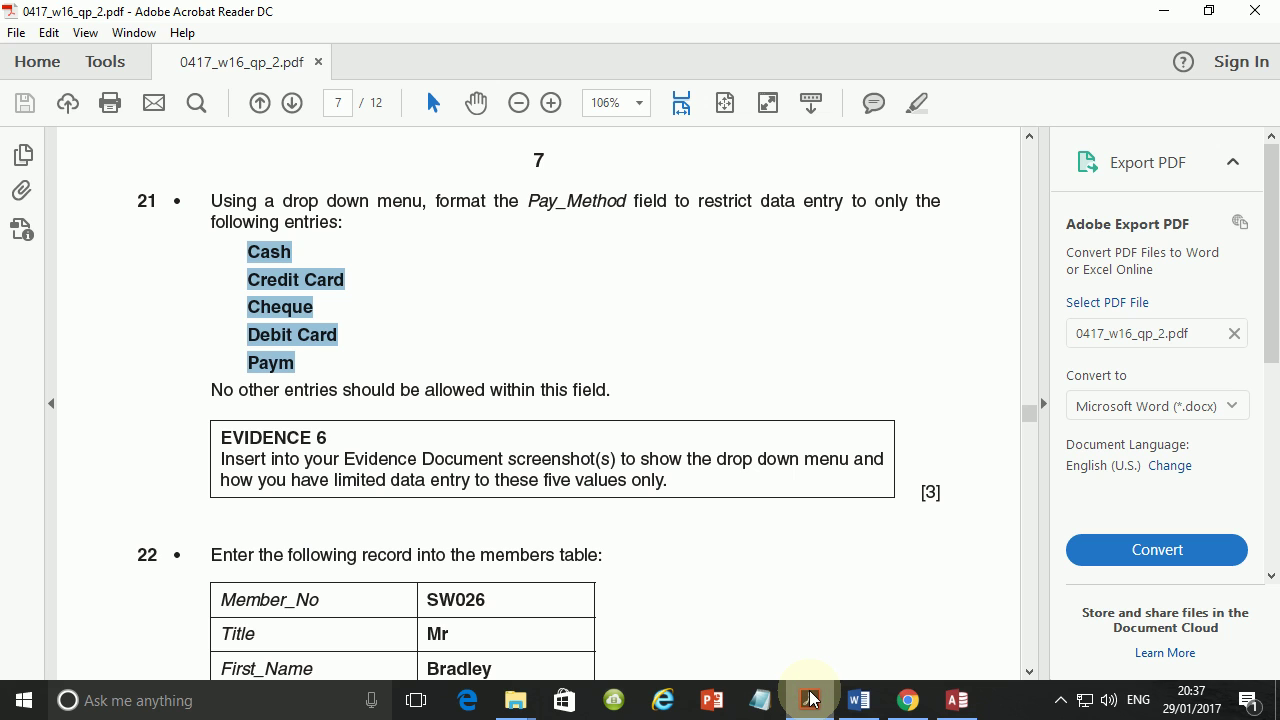
left_click(810, 700)
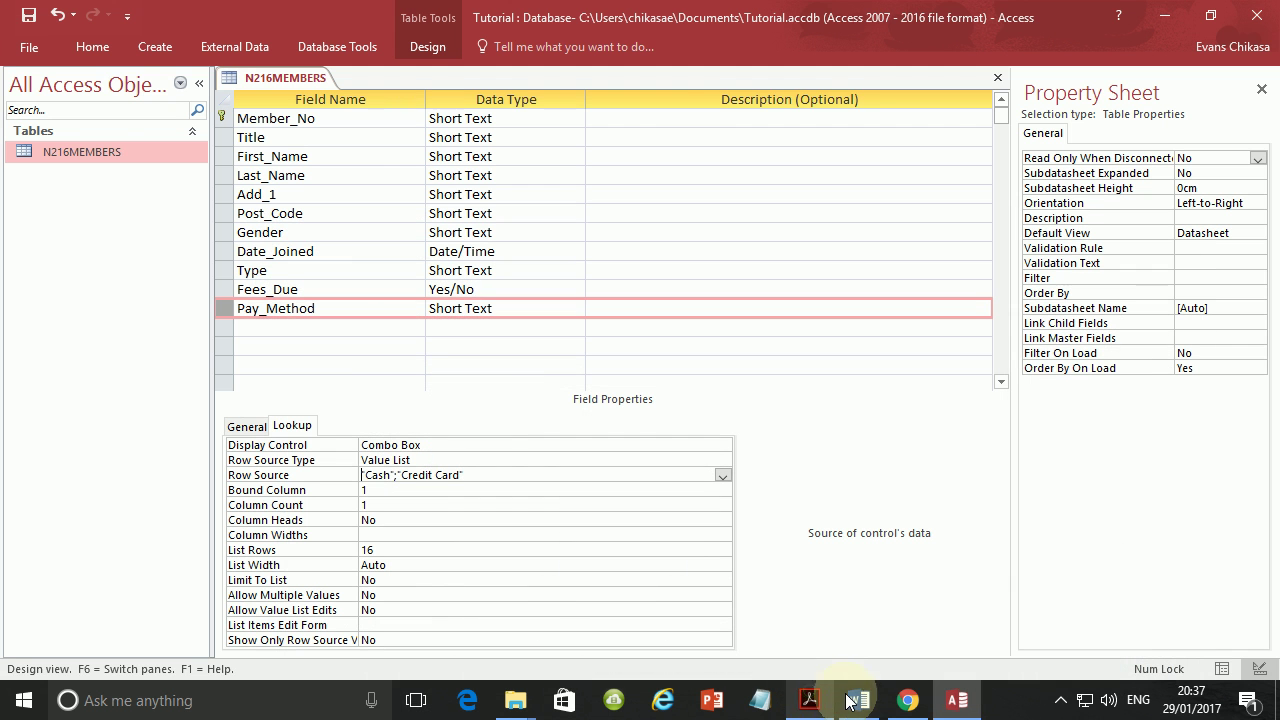
left_click(528, 477)
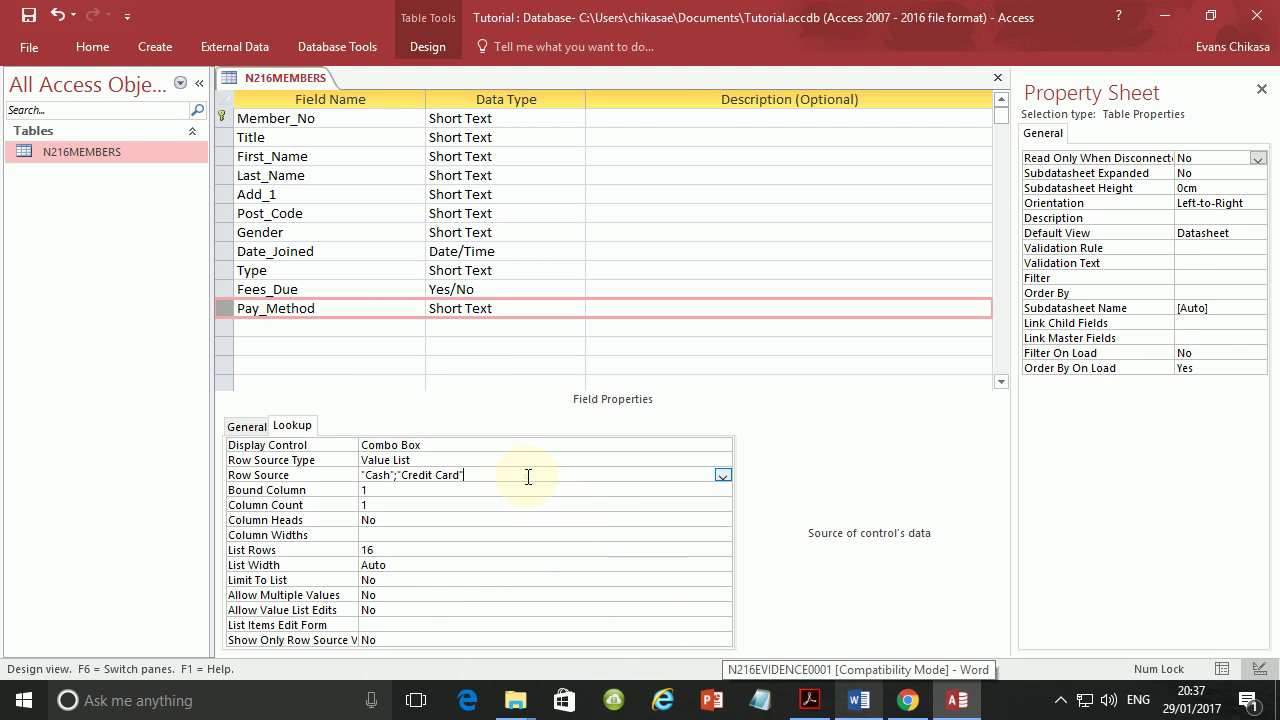
type(";\"Check\"")
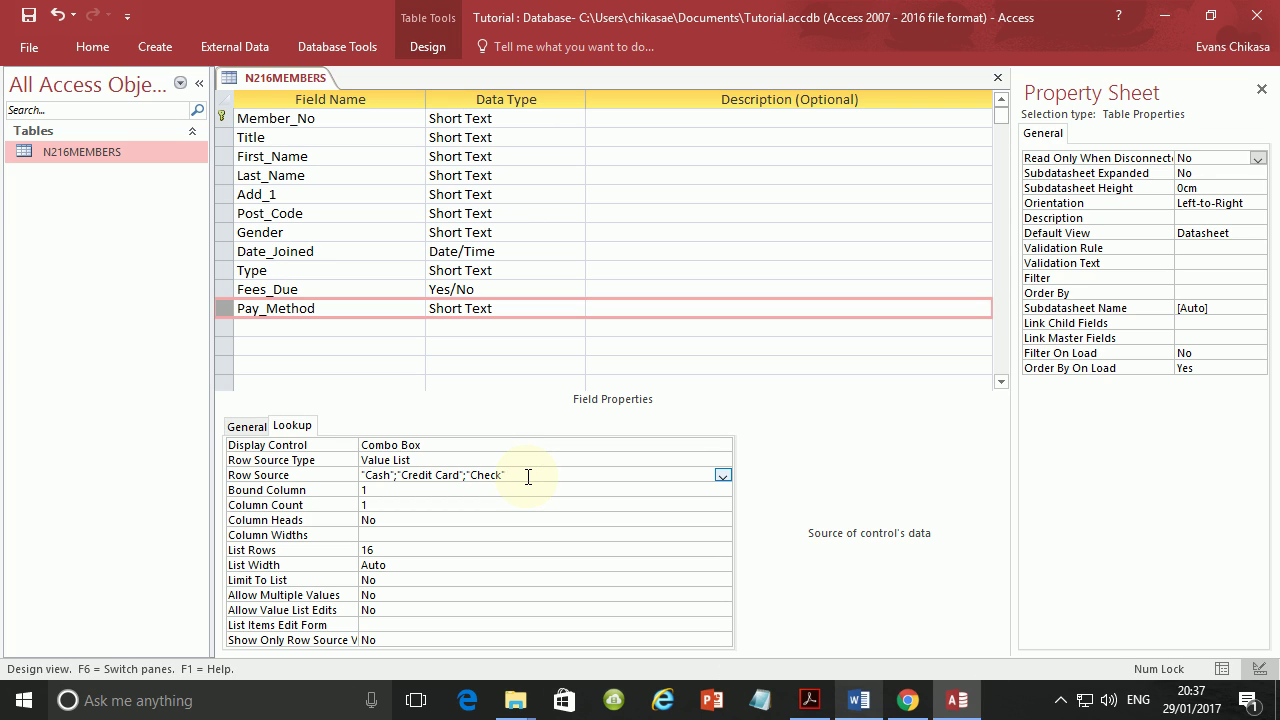
type(";\"Debit Card\";\"paym")
left_click(580, 524)
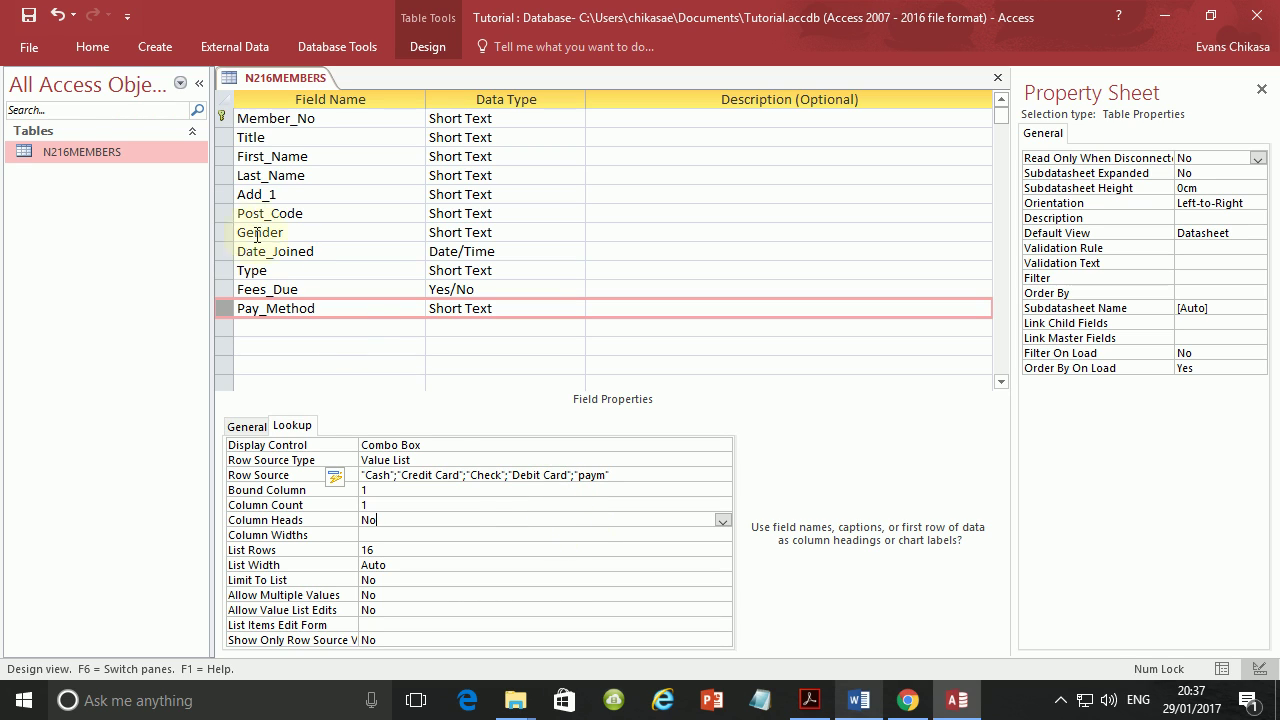
Save the table design and open N216MEMBERS in Datasheet View.
left_click(28, 15)
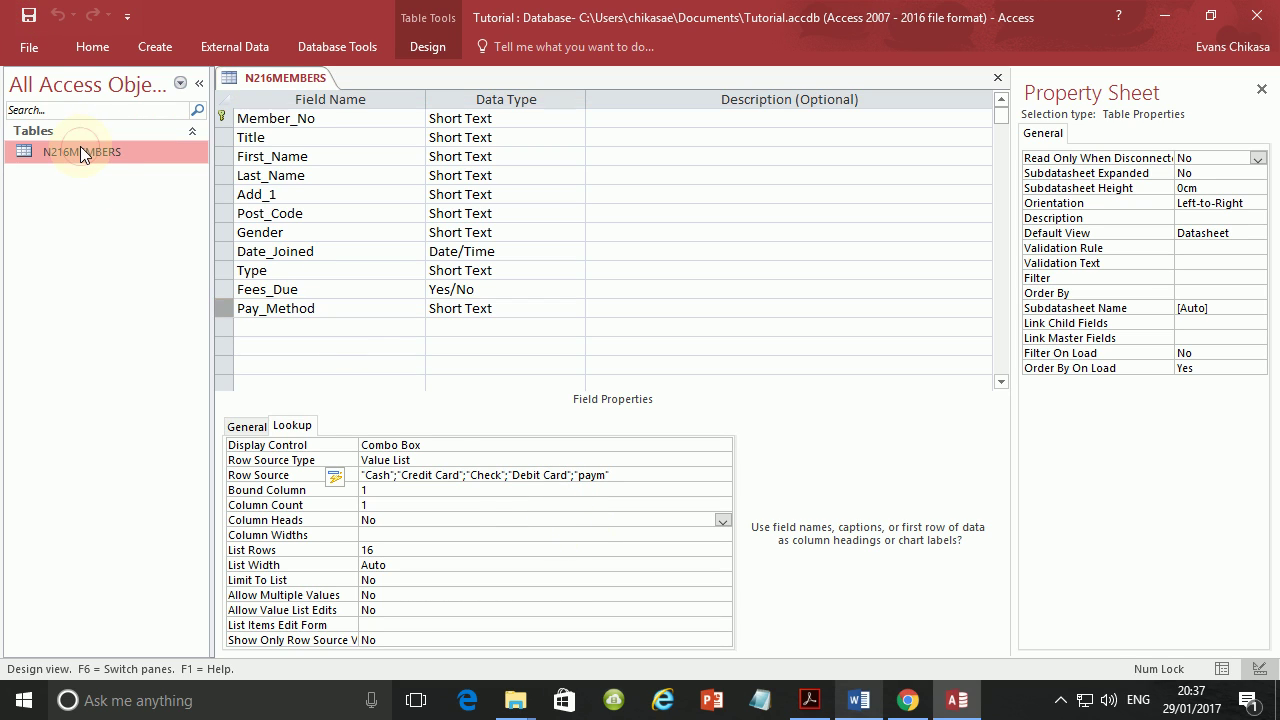
right_click(80, 145)
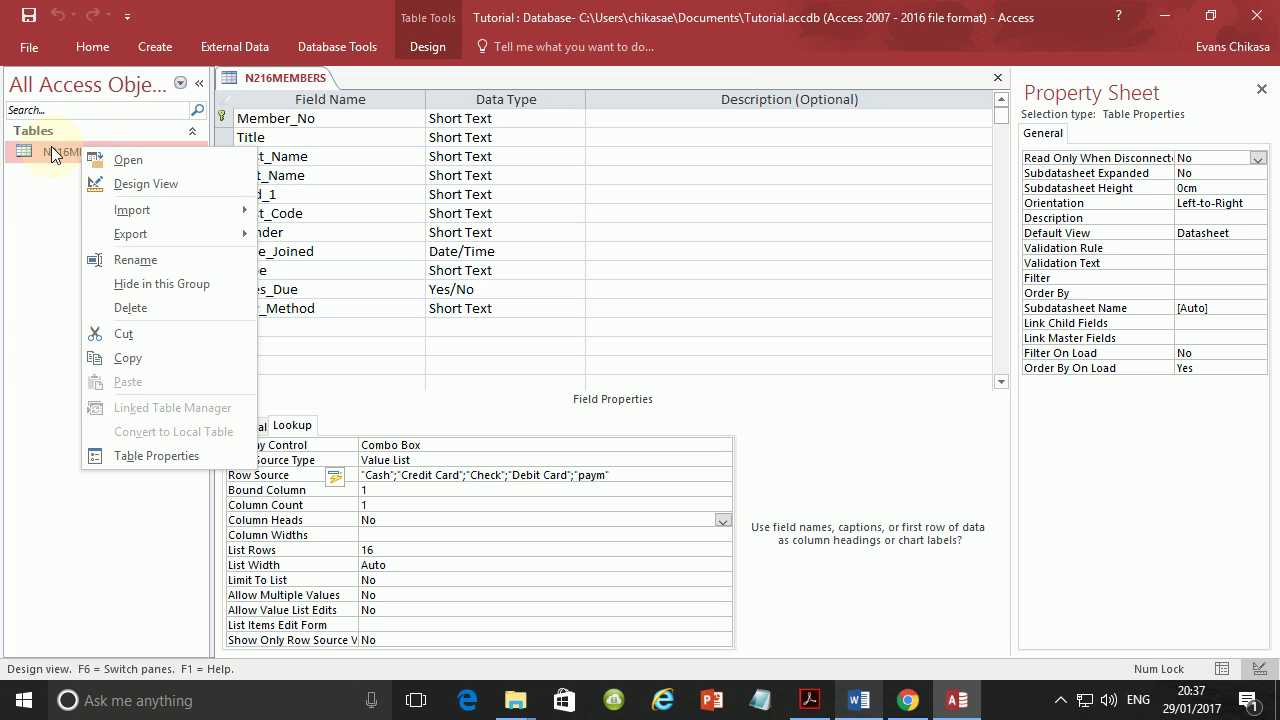
double_click(55, 152)
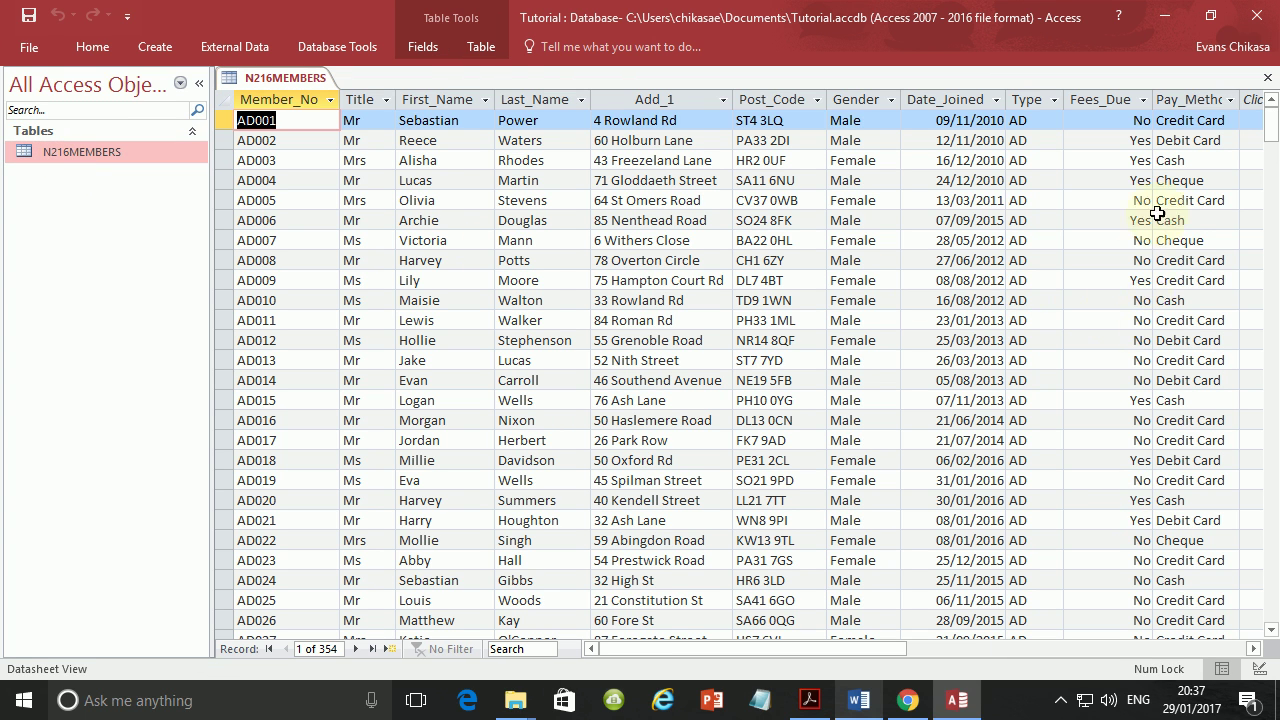
Check that the Pay_Method dropdowns for the first record and AD007 list the five choices.
left_click(1222, 121)
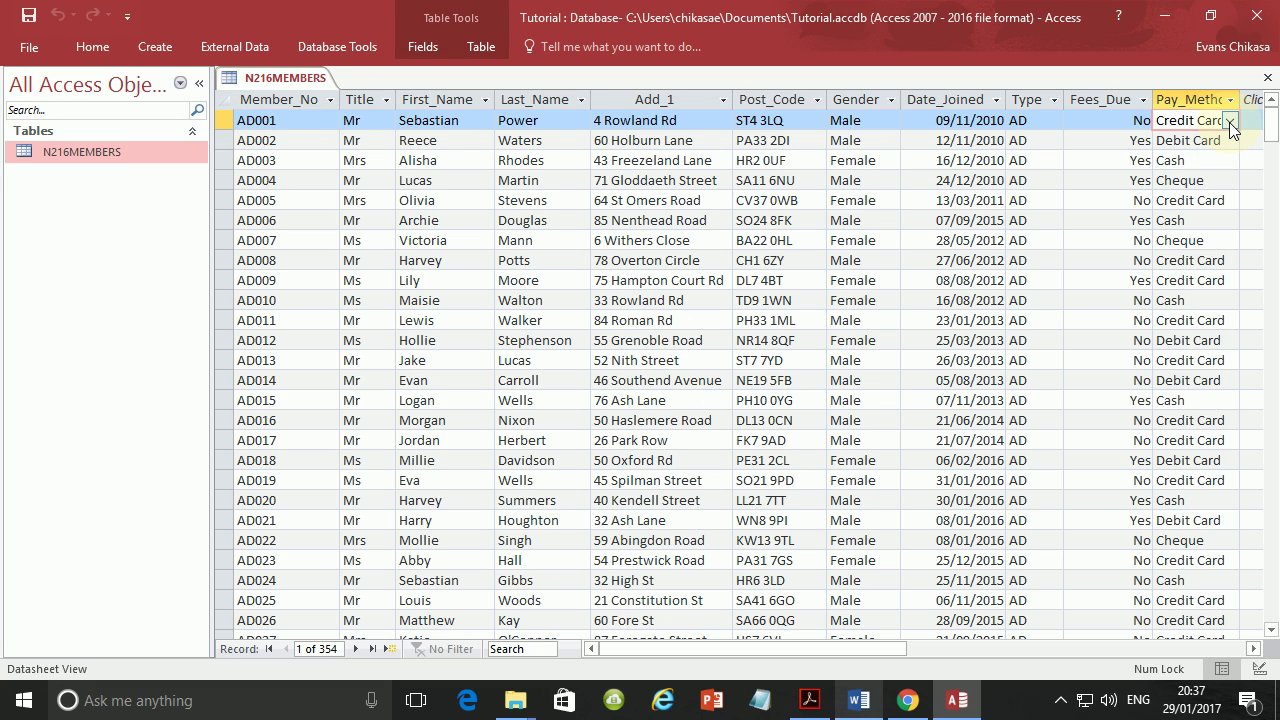
left_click(1229, 122)
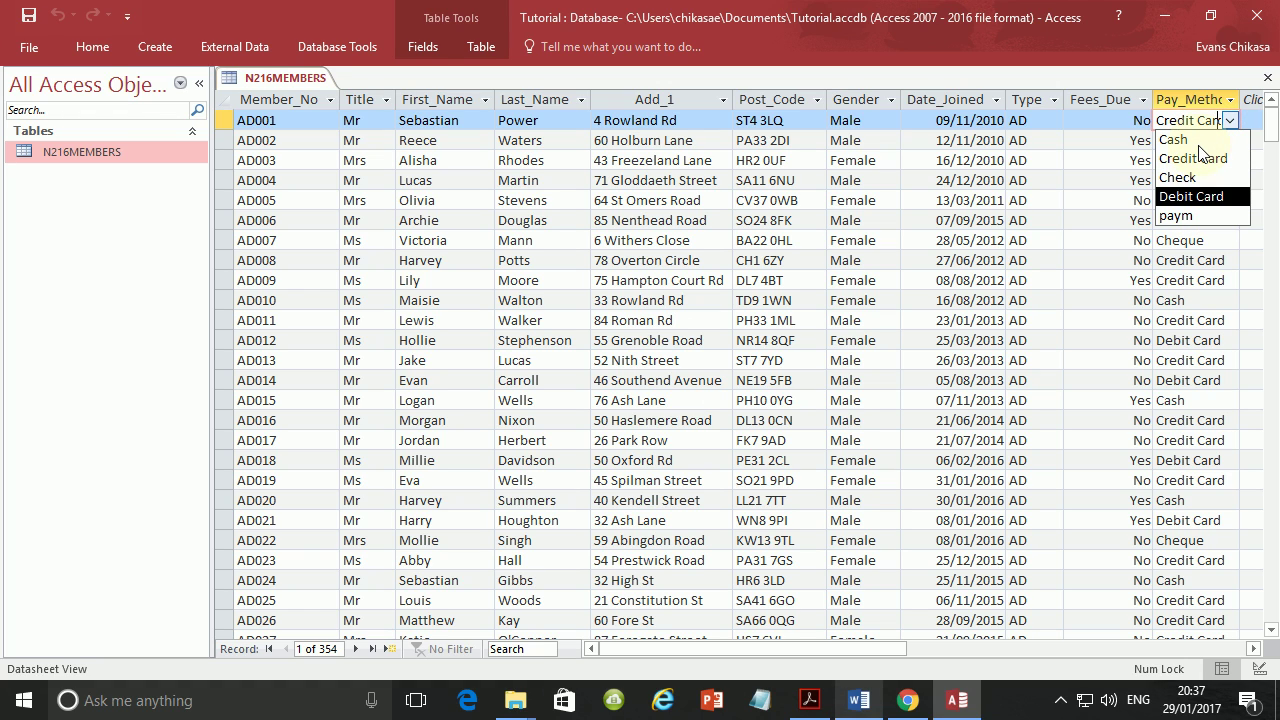
left_click(1190, 243)
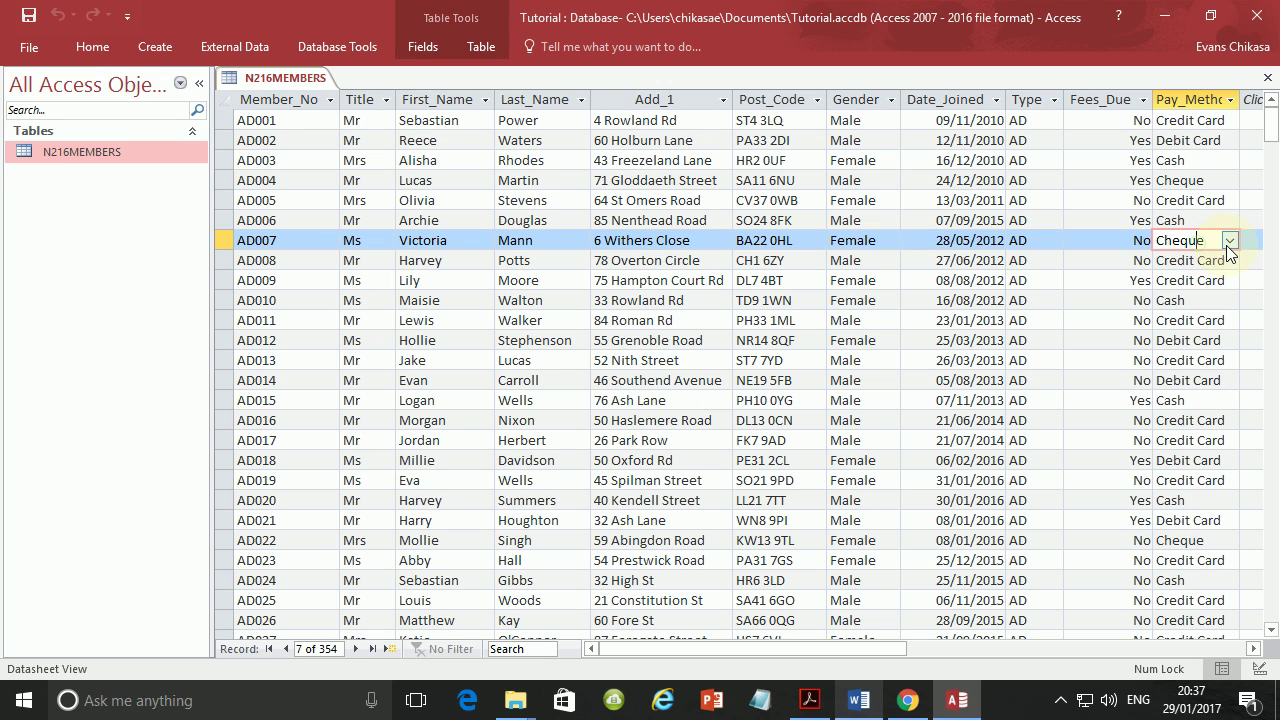
left_click(1228, 246)
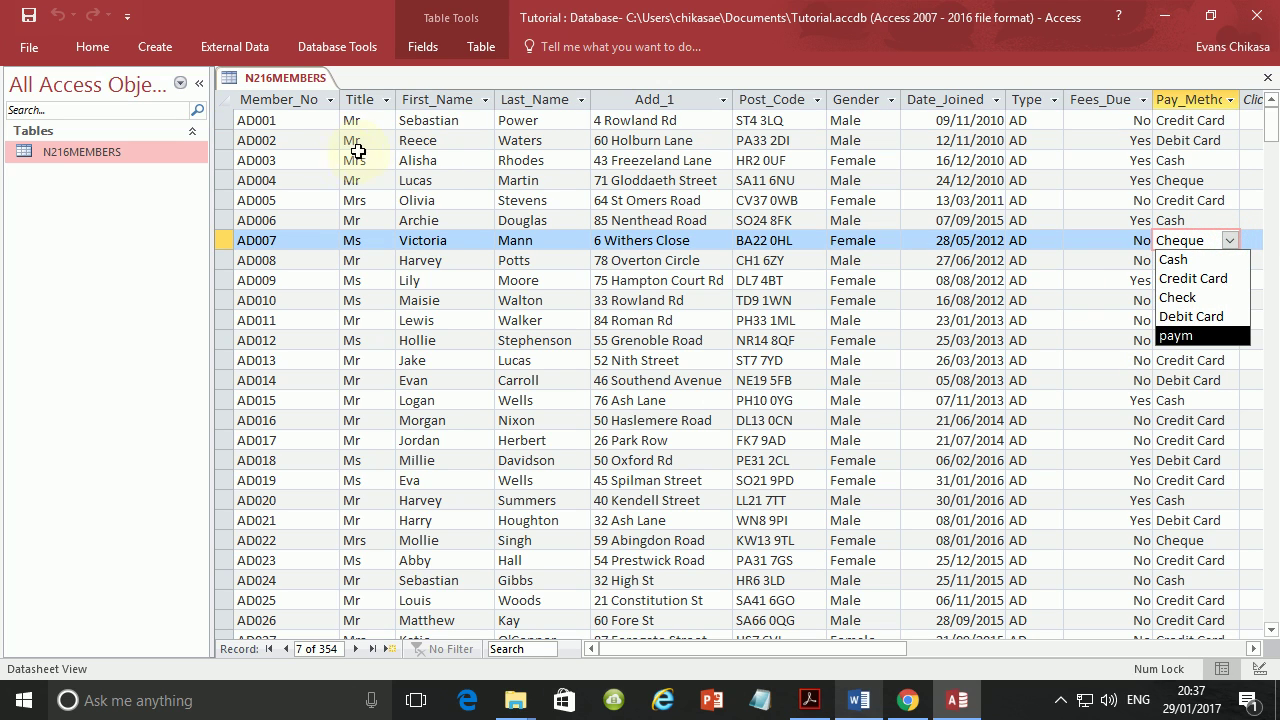
left_click(24, 50)
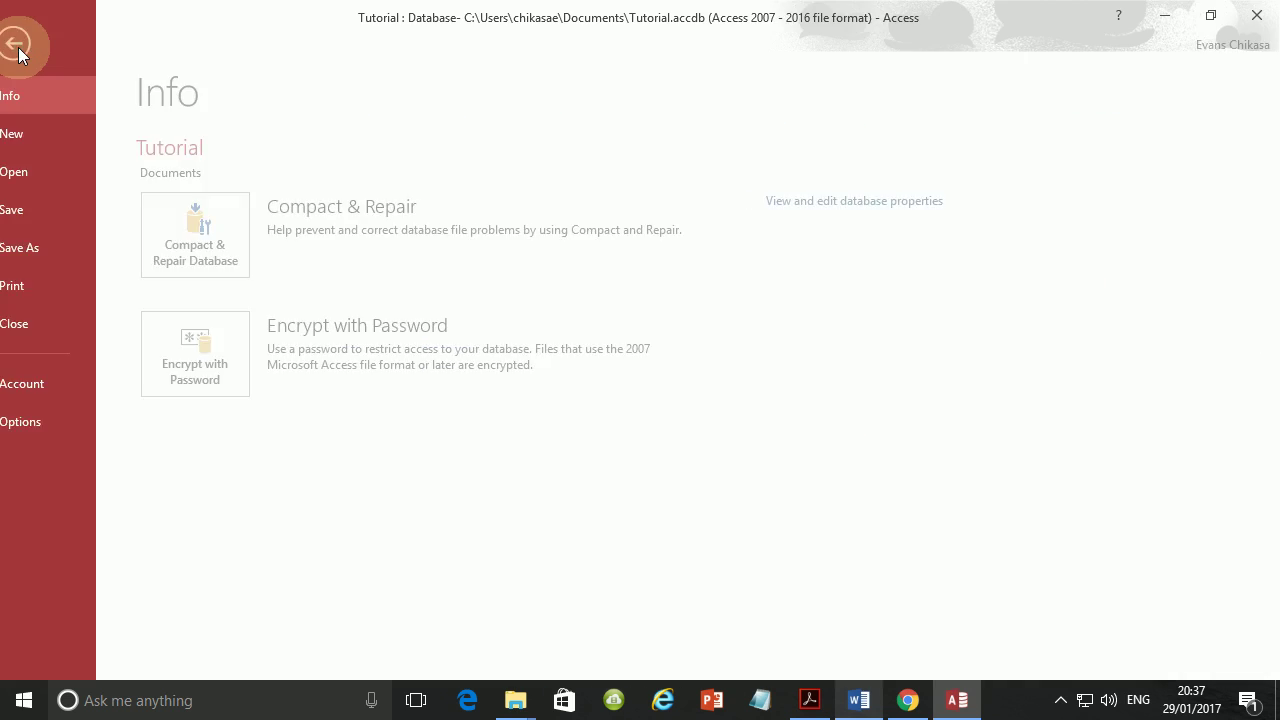
left_click(41, 45)
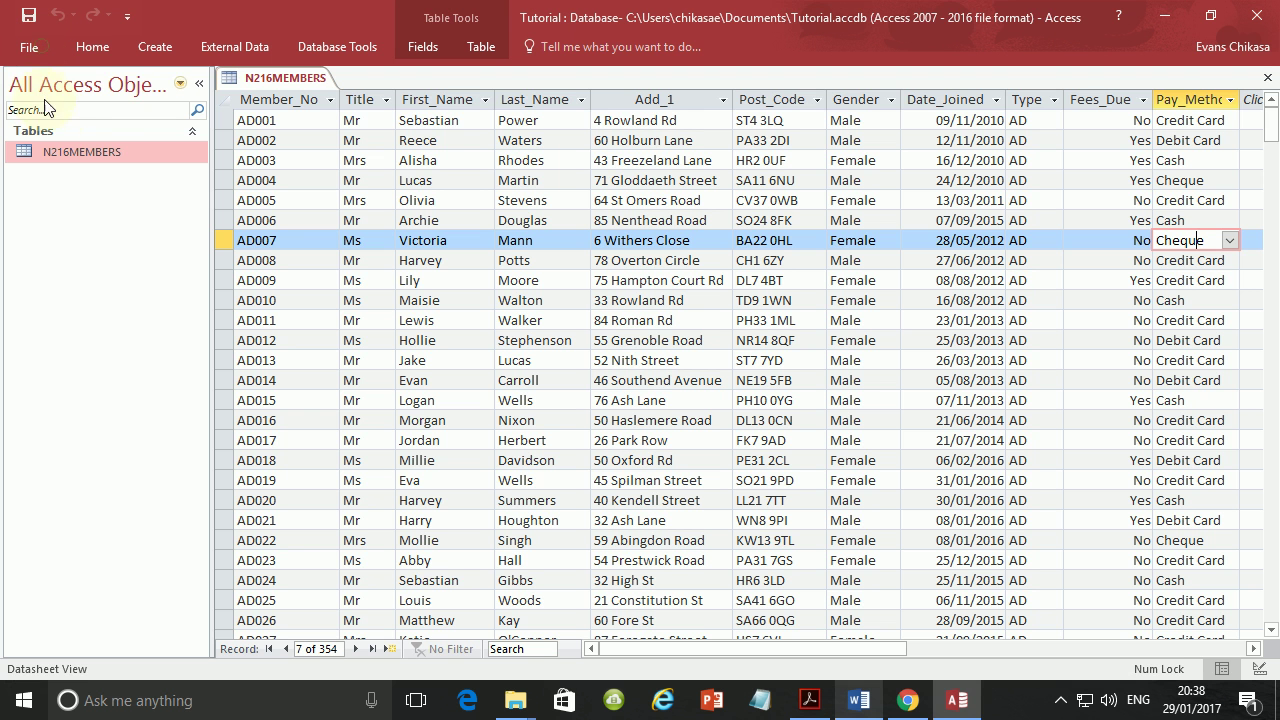
right_click(82, 146)
Reopen N216MEMBERS in Design View and show Pay_Method's Lookup Display Control options.
left_click(129, 182)
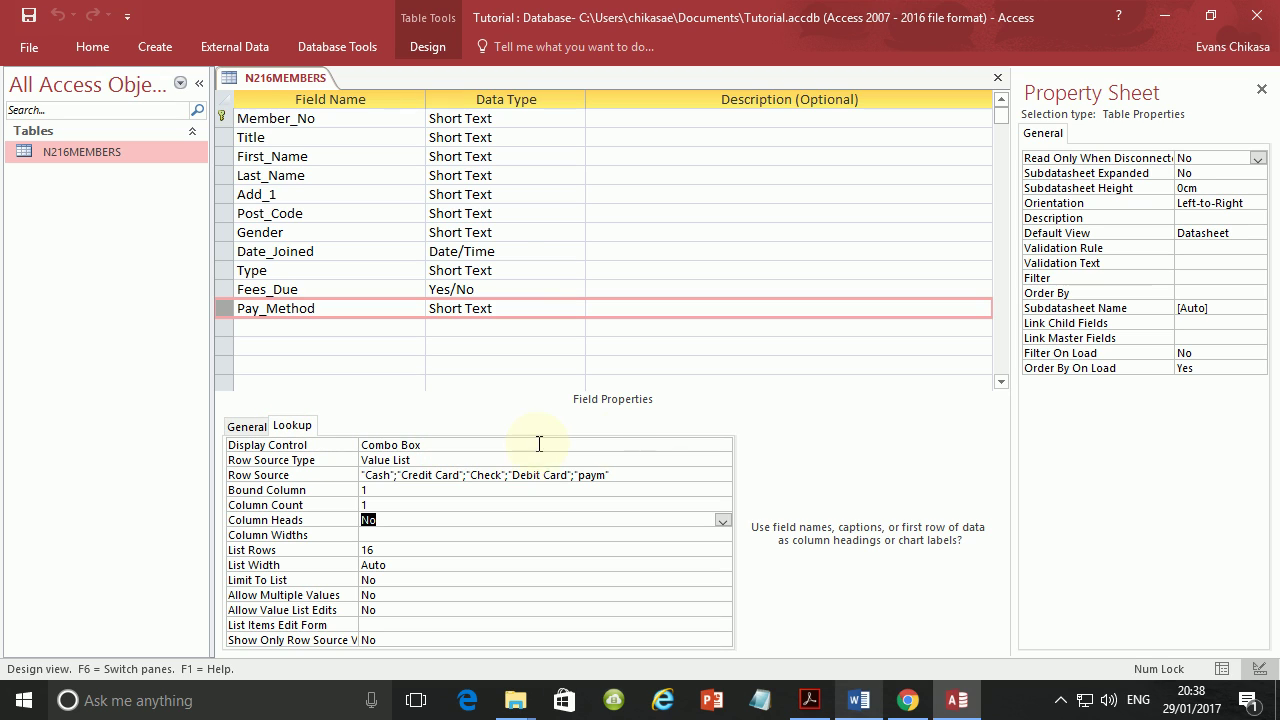
left_click(723, 445)
left_click(723, 445)
left_click(723, 445)
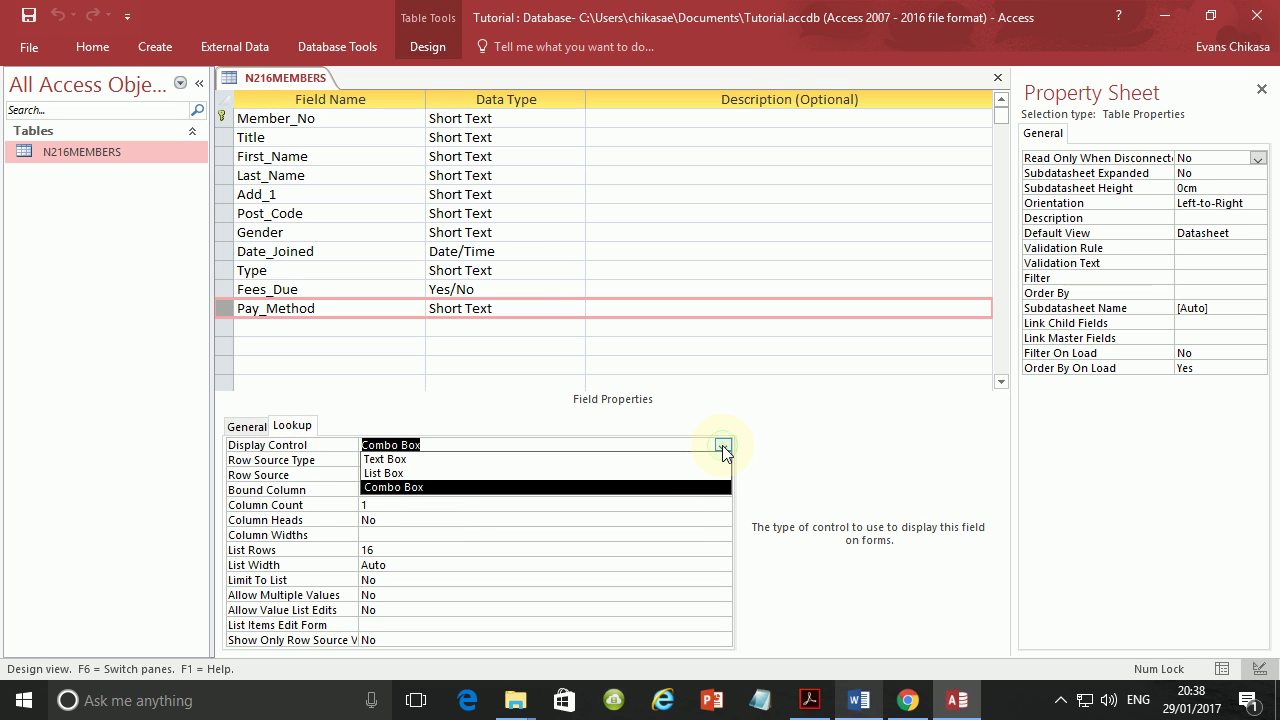
left_click(448, 490)
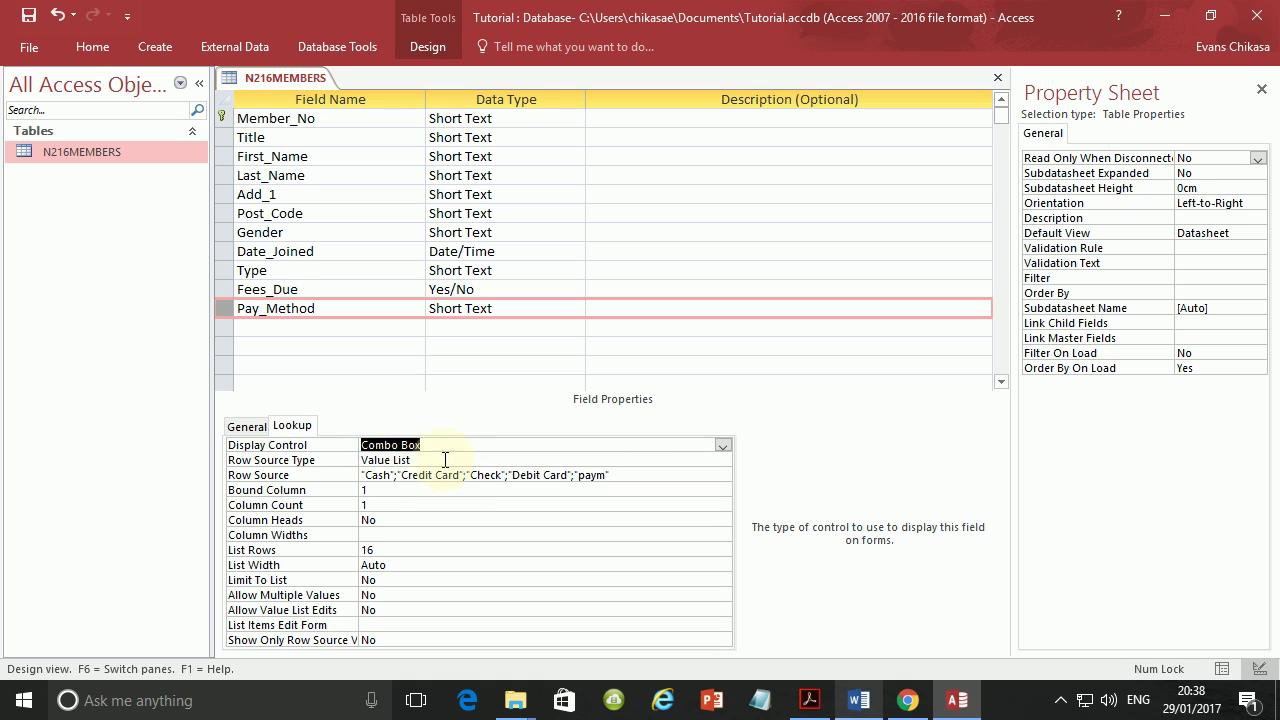
left_click(455, 460)
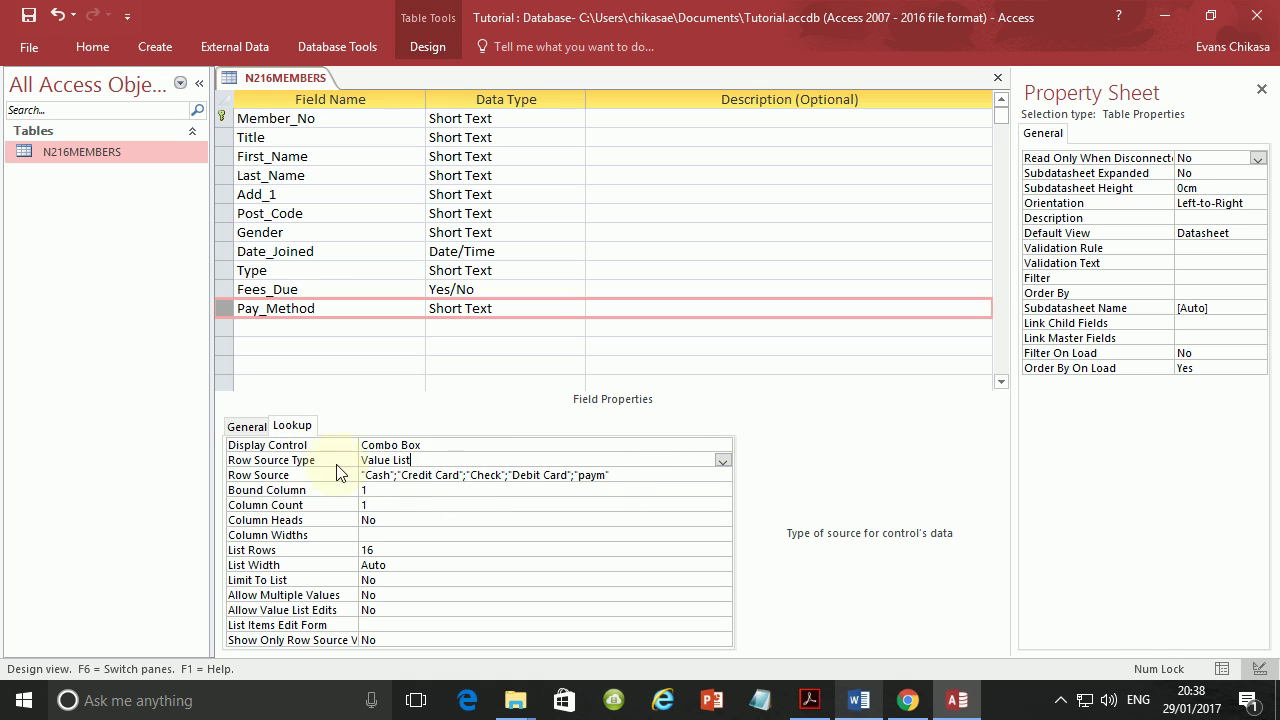
left_click(722, 460)
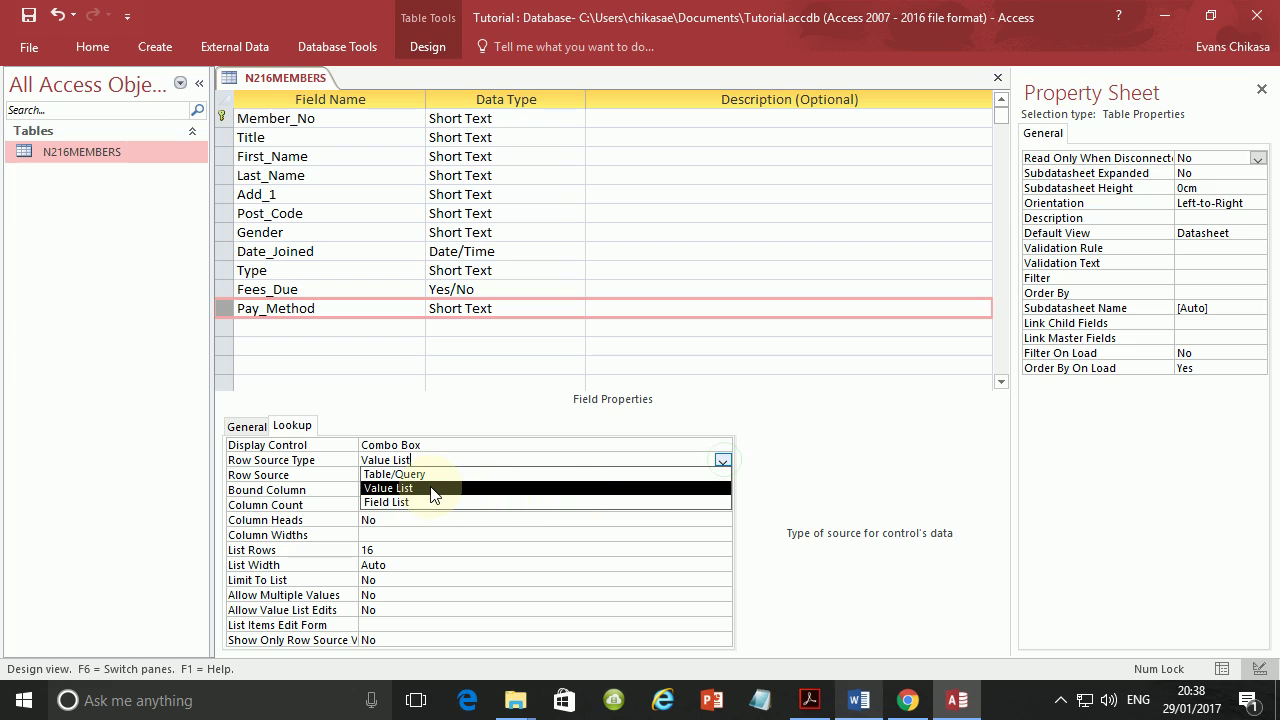
key("Up")
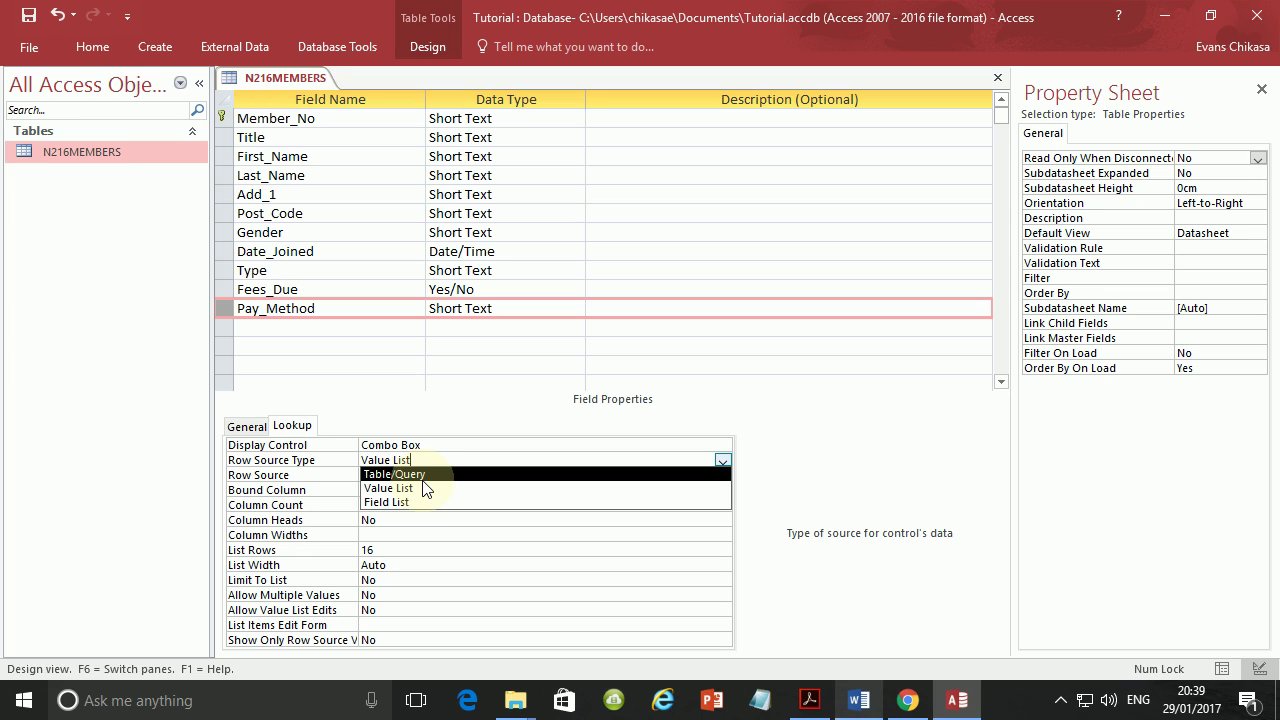
left_click(486, 580)
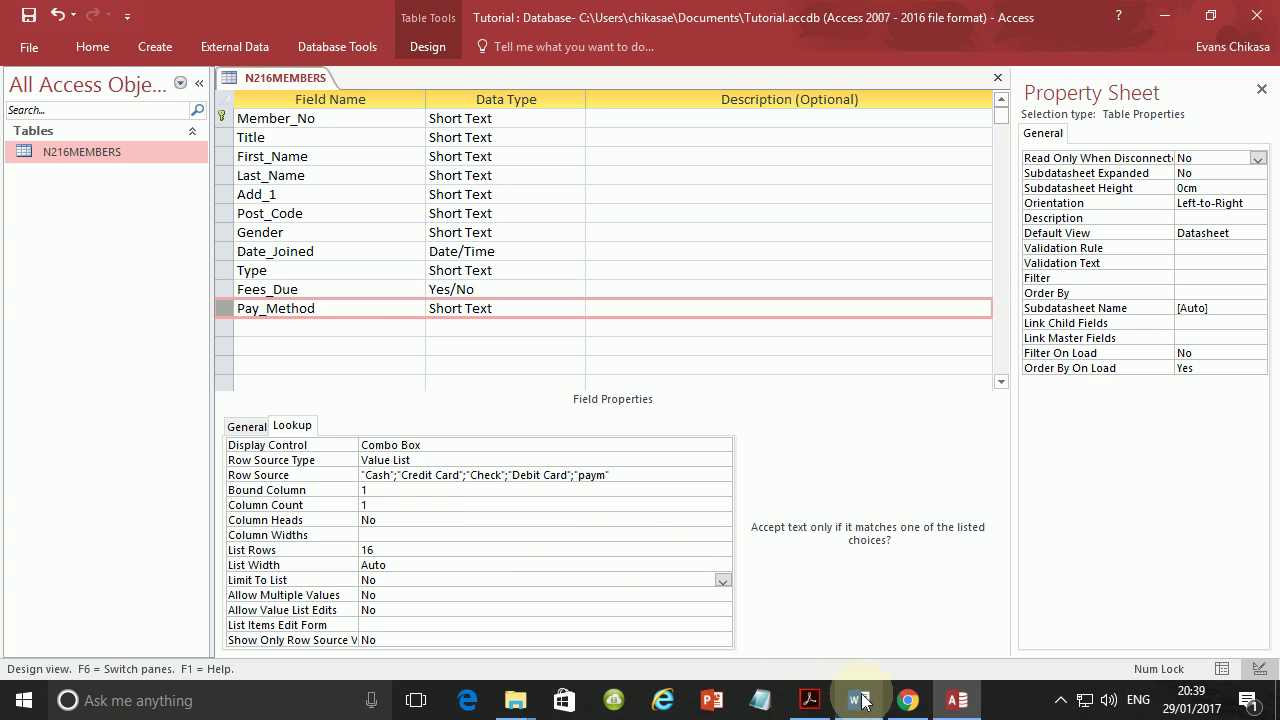
Capture the Pay_Method field and its Lookup properties down to Bound Column, and copy it.
left_click(810, 700)
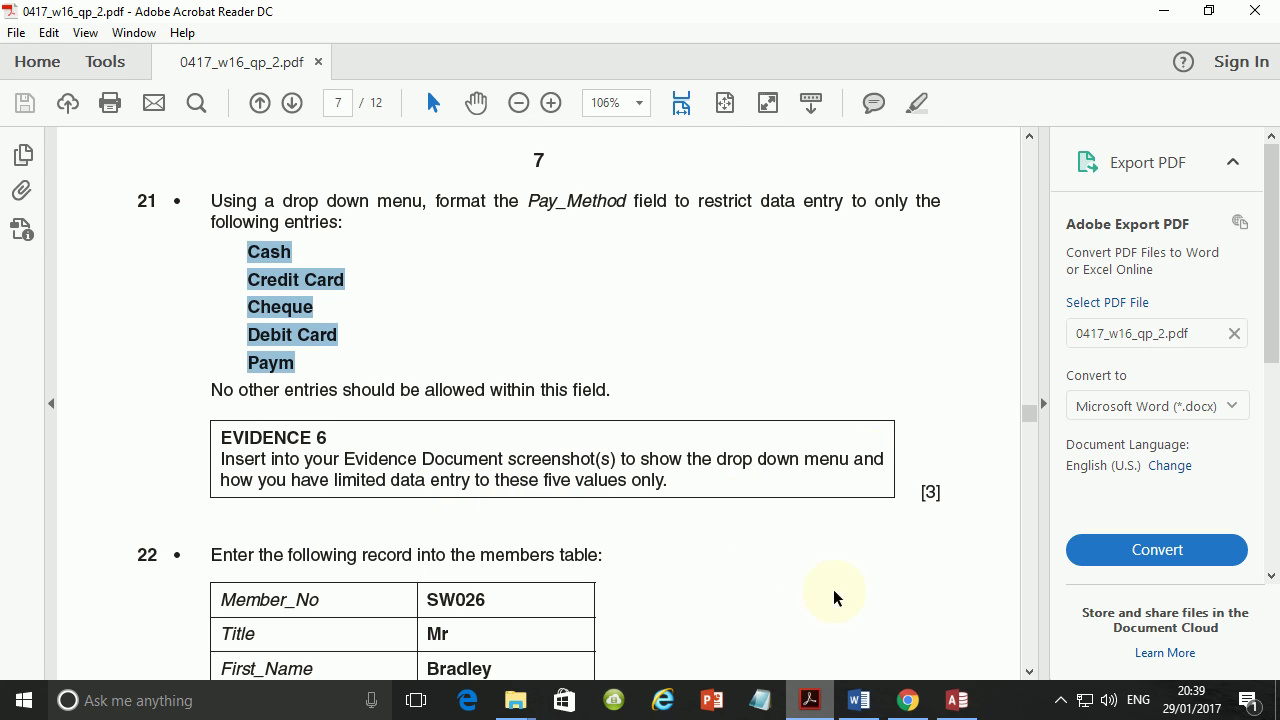
left_click(951, 706)
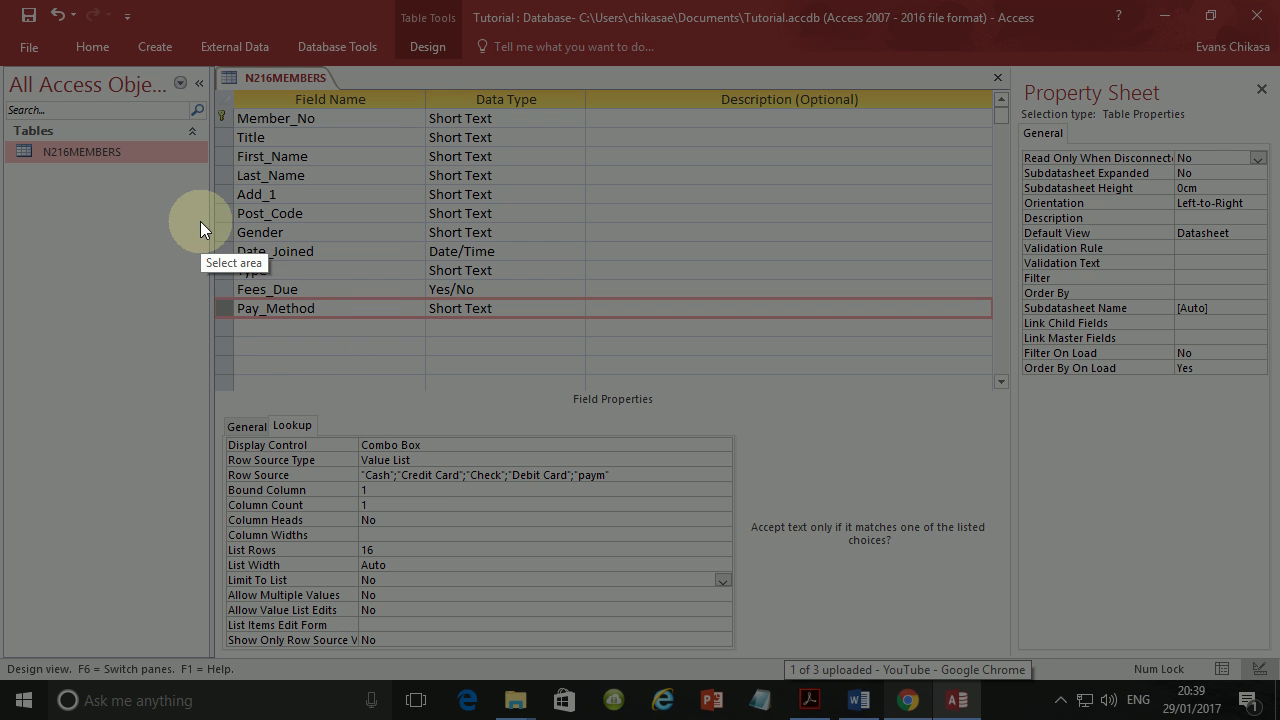
mouse_move(206, 250)
left_mouse_down()
mouse_move(739, 630)
mouse_move(730, 652)
mouse_move(737, 504)
mouse_move(722, 500)
left_mouse_up()
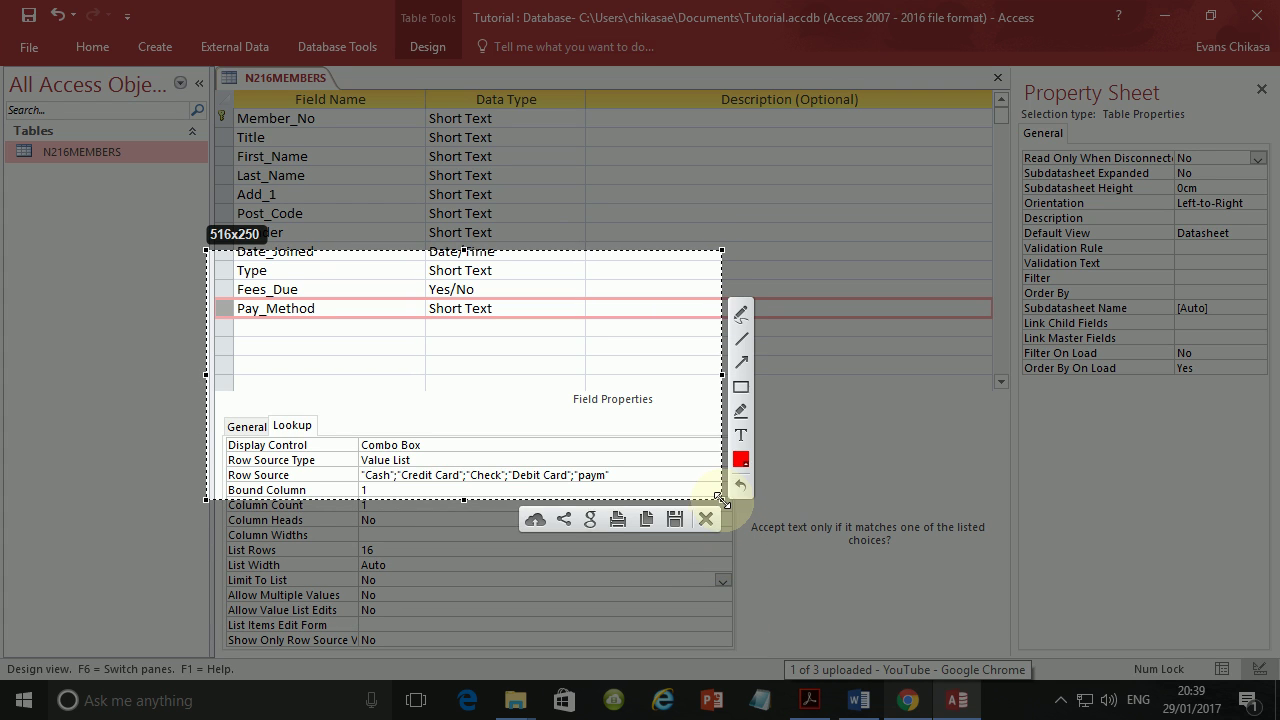
left_click(648, 521)
Paste the Pay_Method lookup screenshot on a new line under Step 21 – EVIDENCE 6 in Word.
left_click(810, 700)
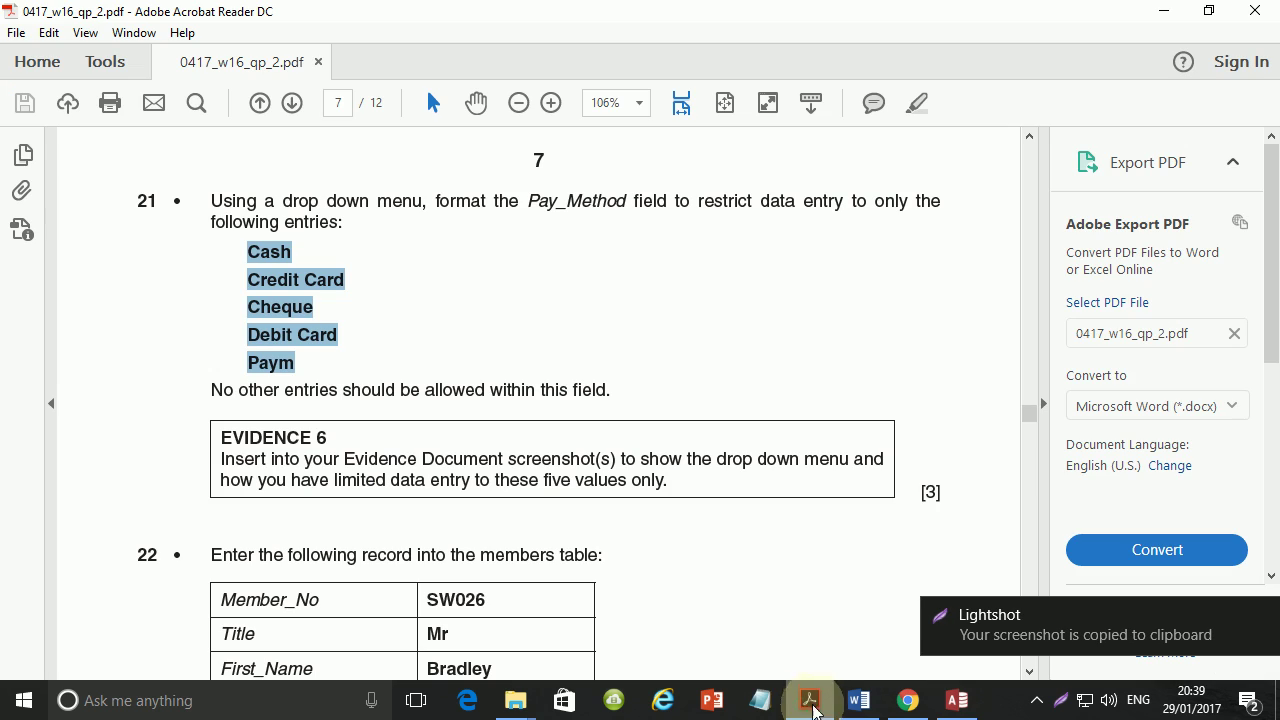
left_click(858, 700)
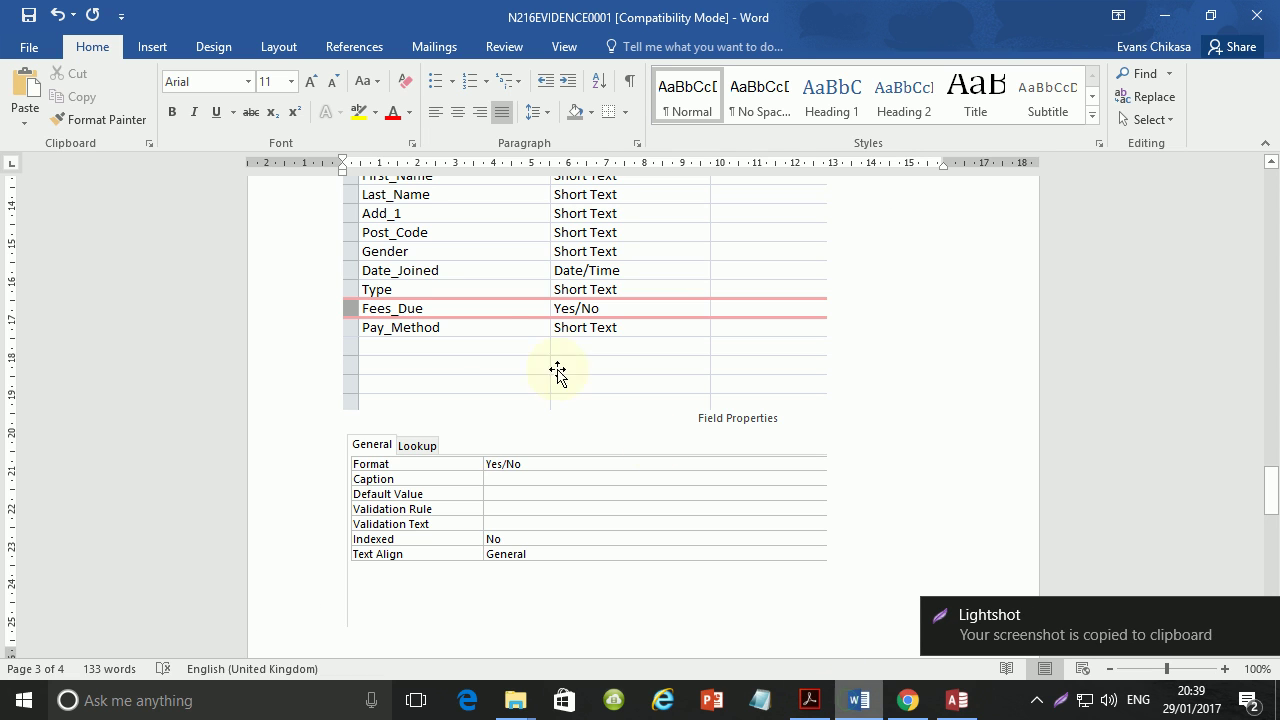
scroll(557, 378, "down", 1)
scroll(557, 378, "down", 6)
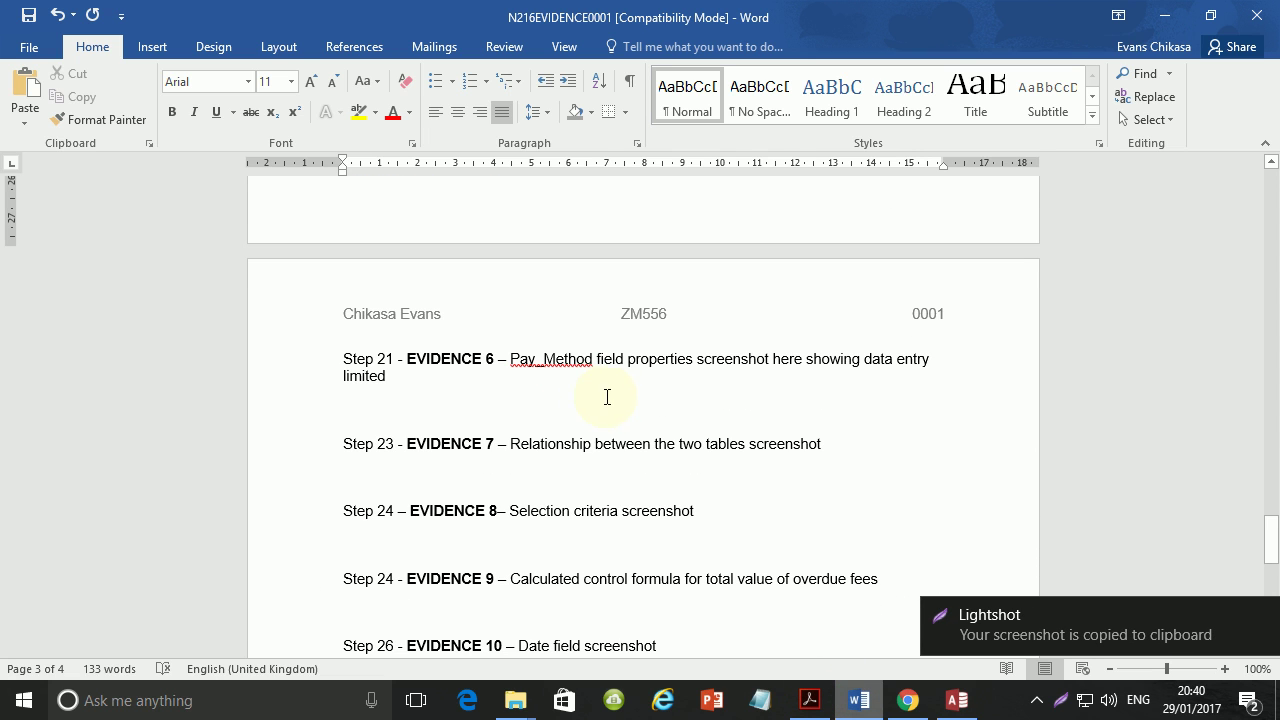
left_click(621, 383)
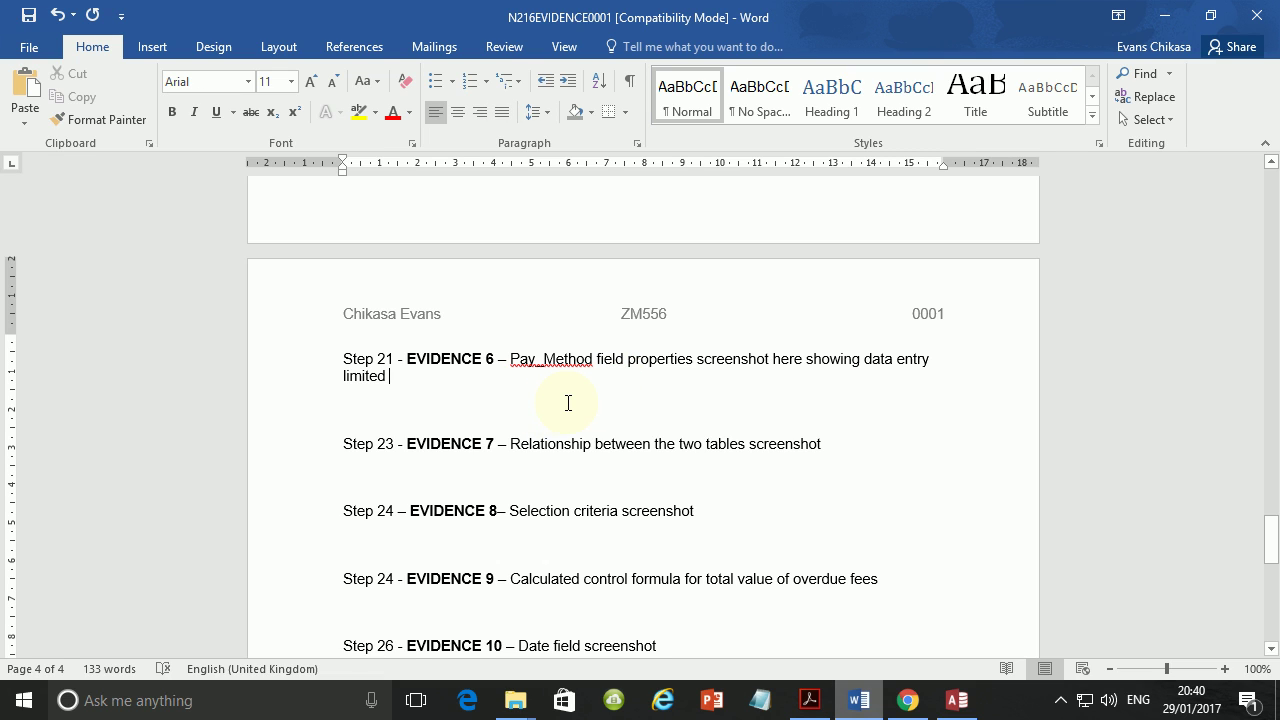
key("Return")
key("ctrl+v")
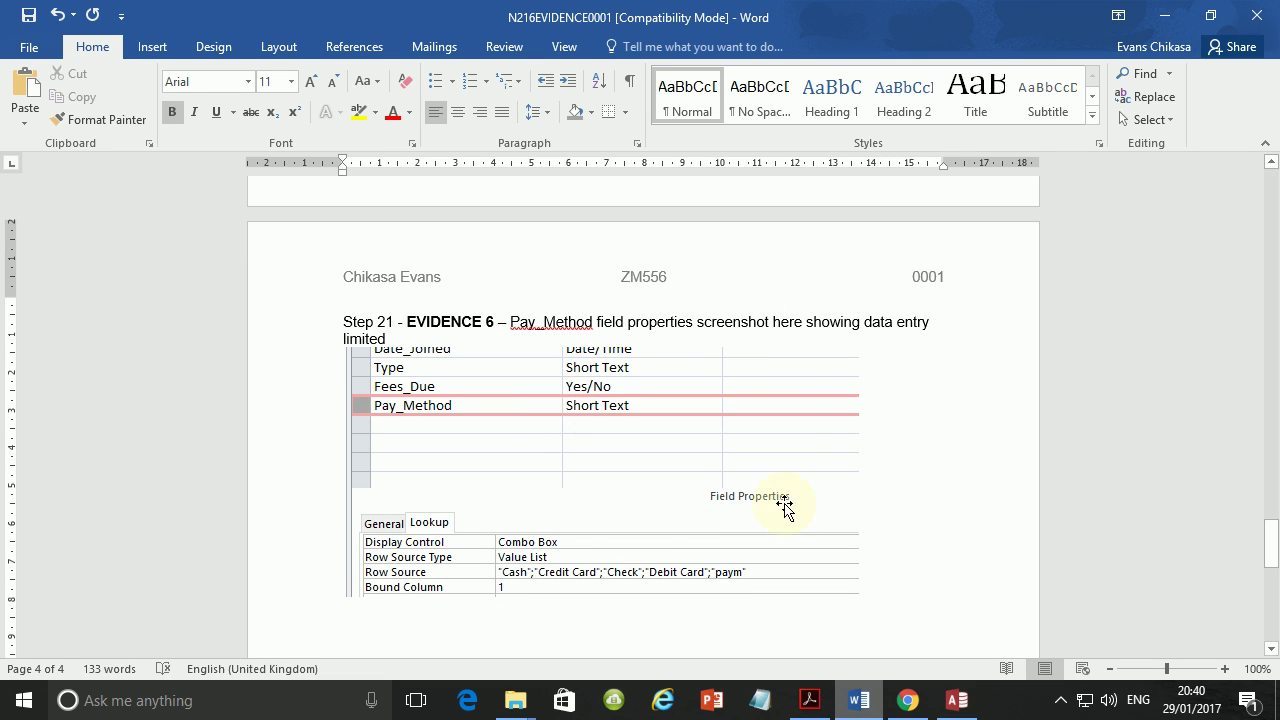
left_click(870, 703)
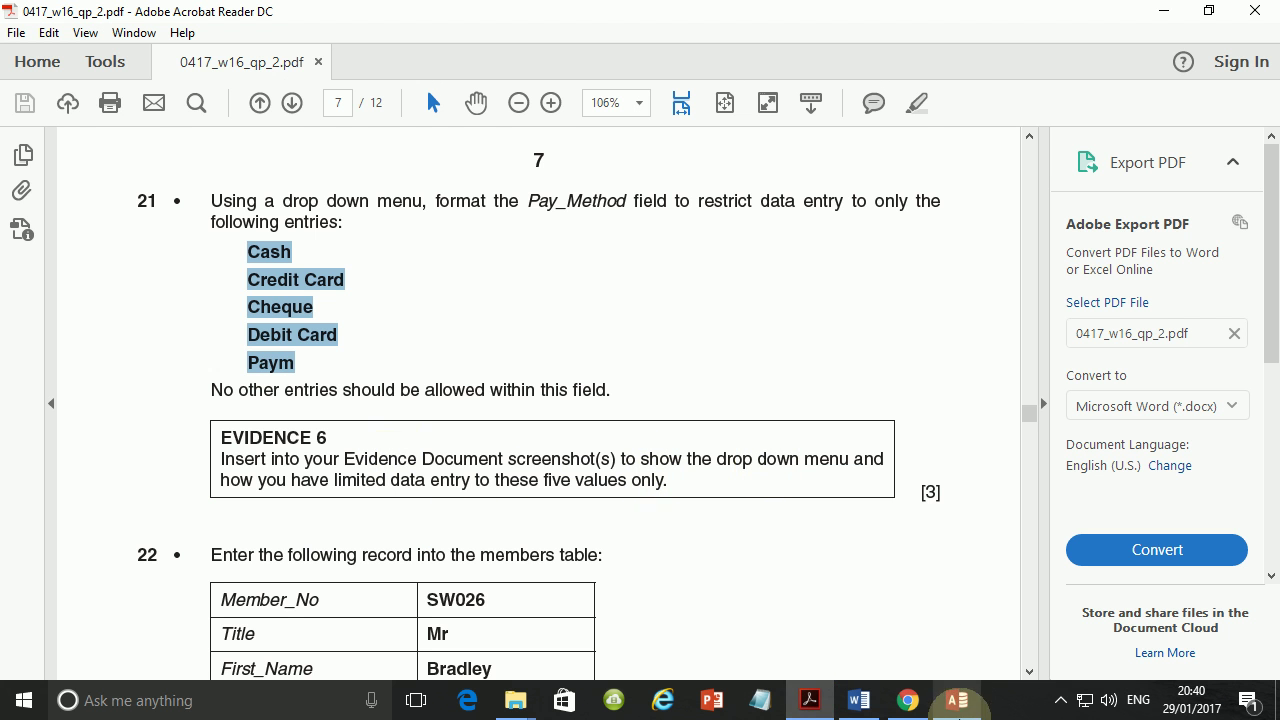
Save the design and open N216MEMBERS with row 1's Pay_Method dropdown expanded.
left_click(957, 700)
double_click(84, 147)
left_click(619, 418)
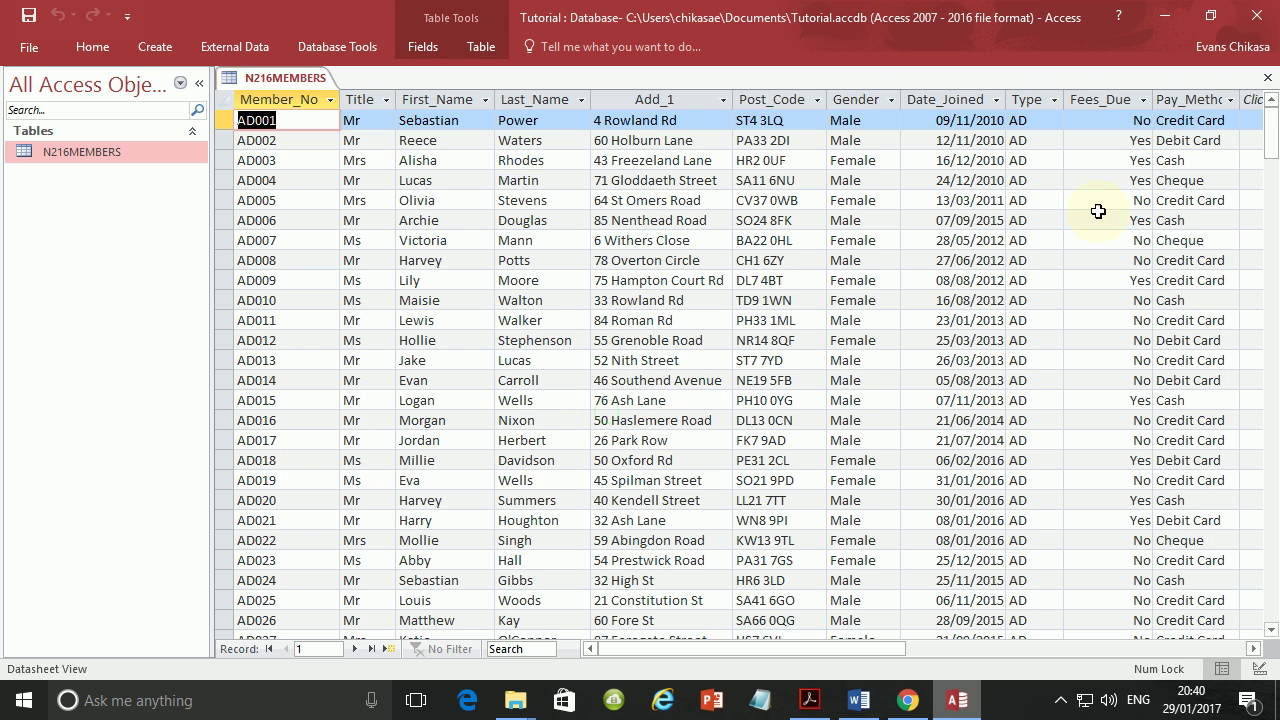
left_click(1221, 118)
left_click(1229, 120)
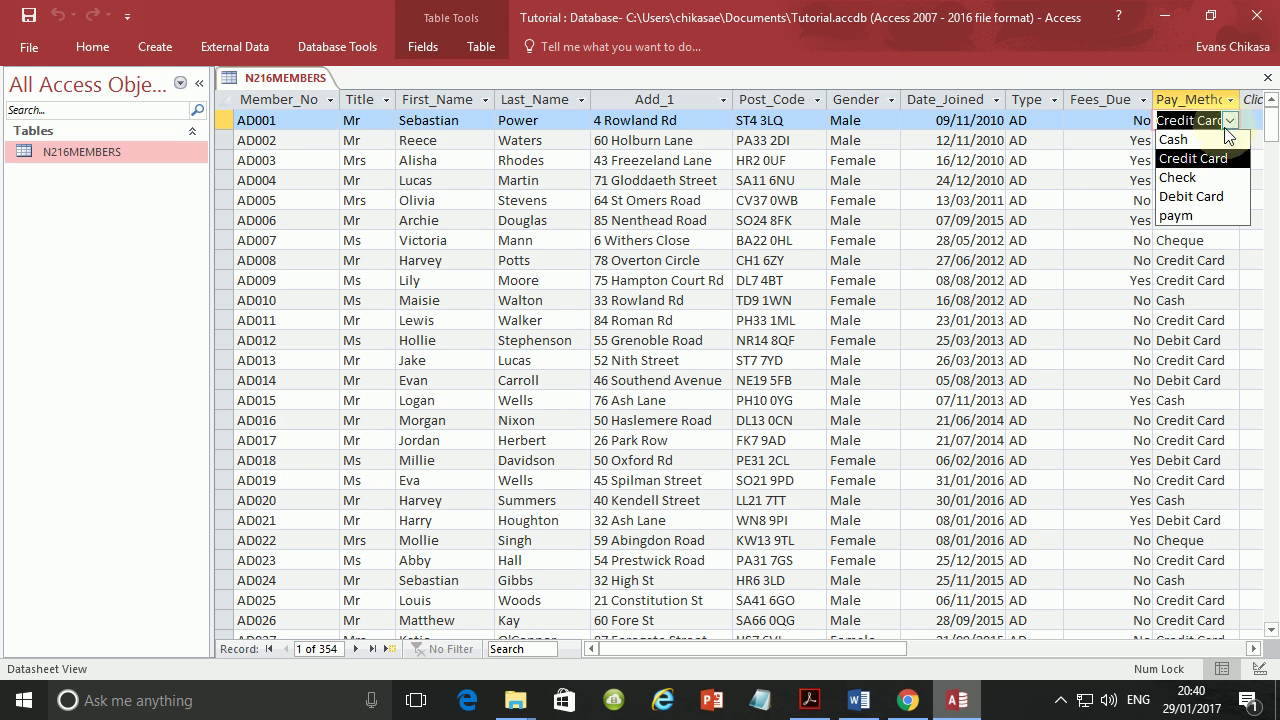
Capture the open Pay_Method list and paste it under Step 21 in the Word evidence document.
key("Print")
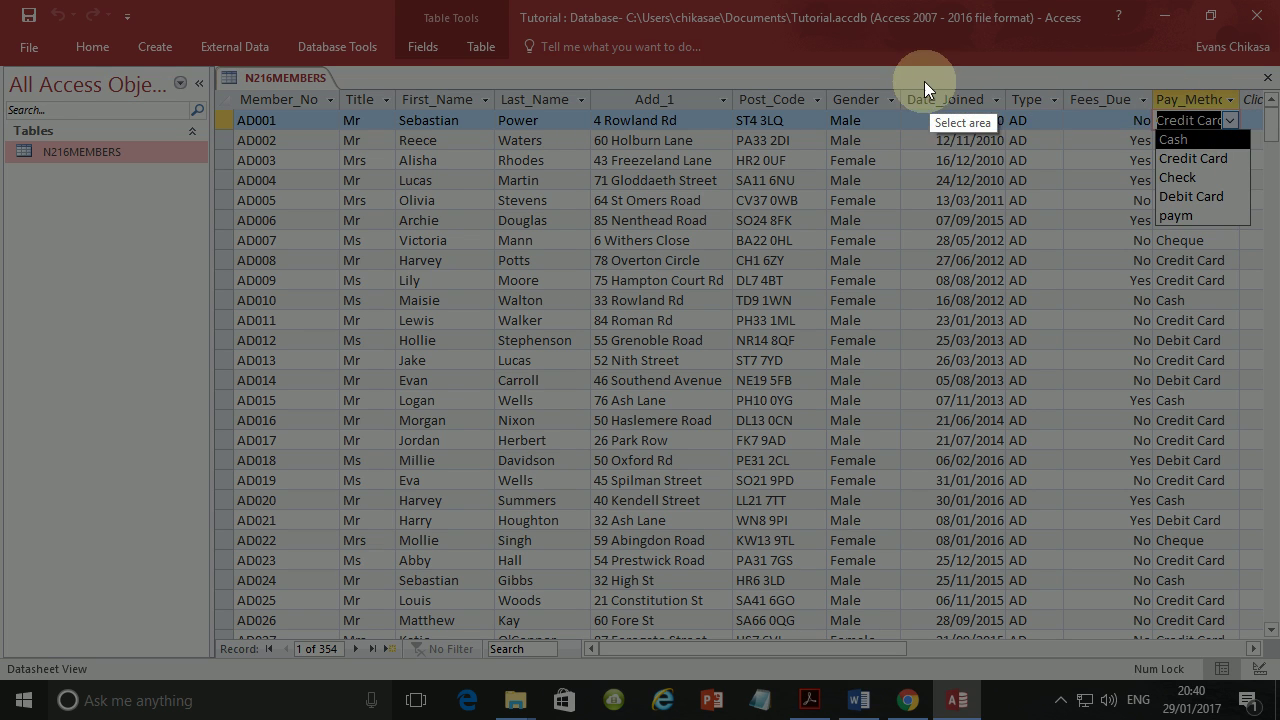
left_click_drag(913, 80, 1268, 255)
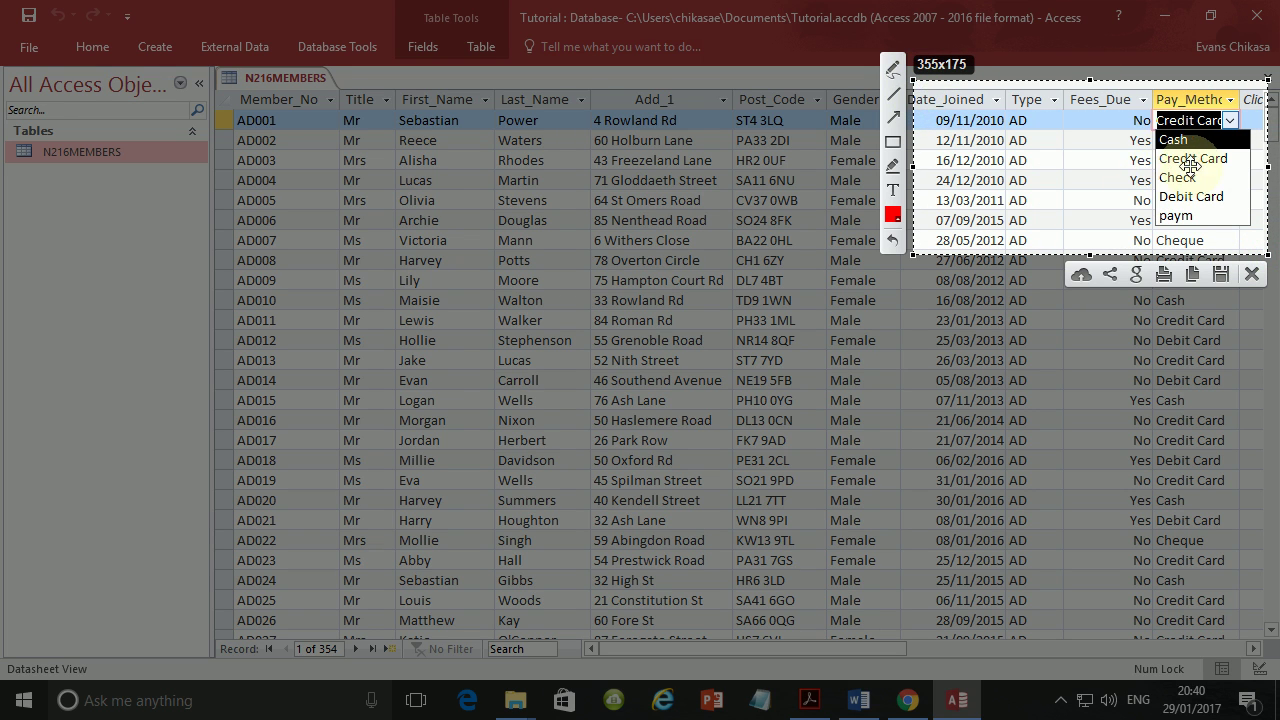
left_click(1192, 273)
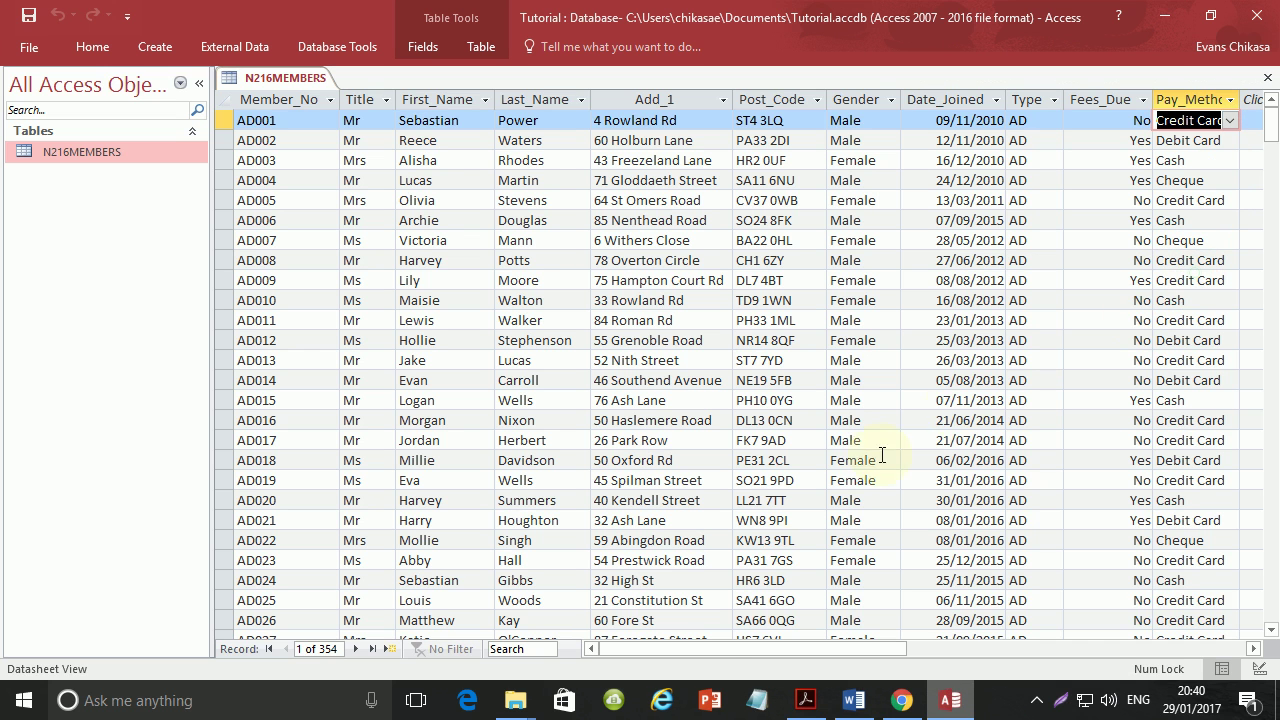
left_click(860, 700)
scroll(629, 503, "down", 3)
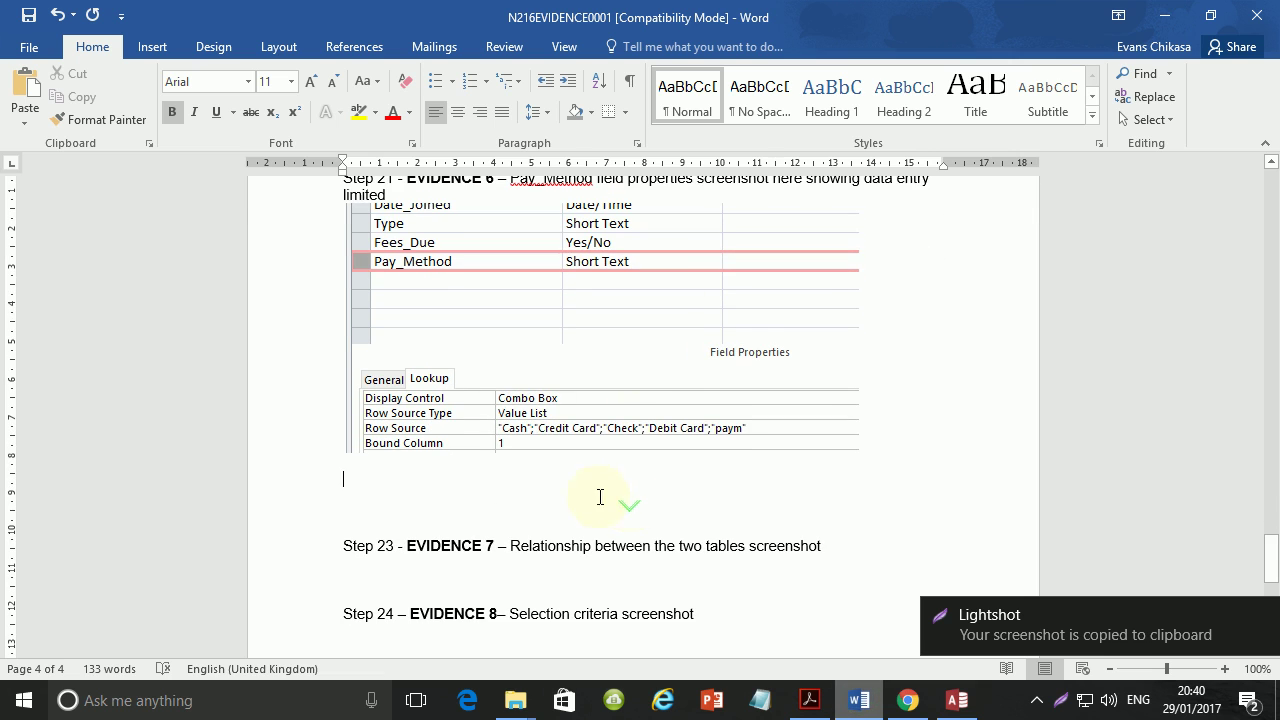
key("ctrl+v")
scroll(623, 491, "down", 3)
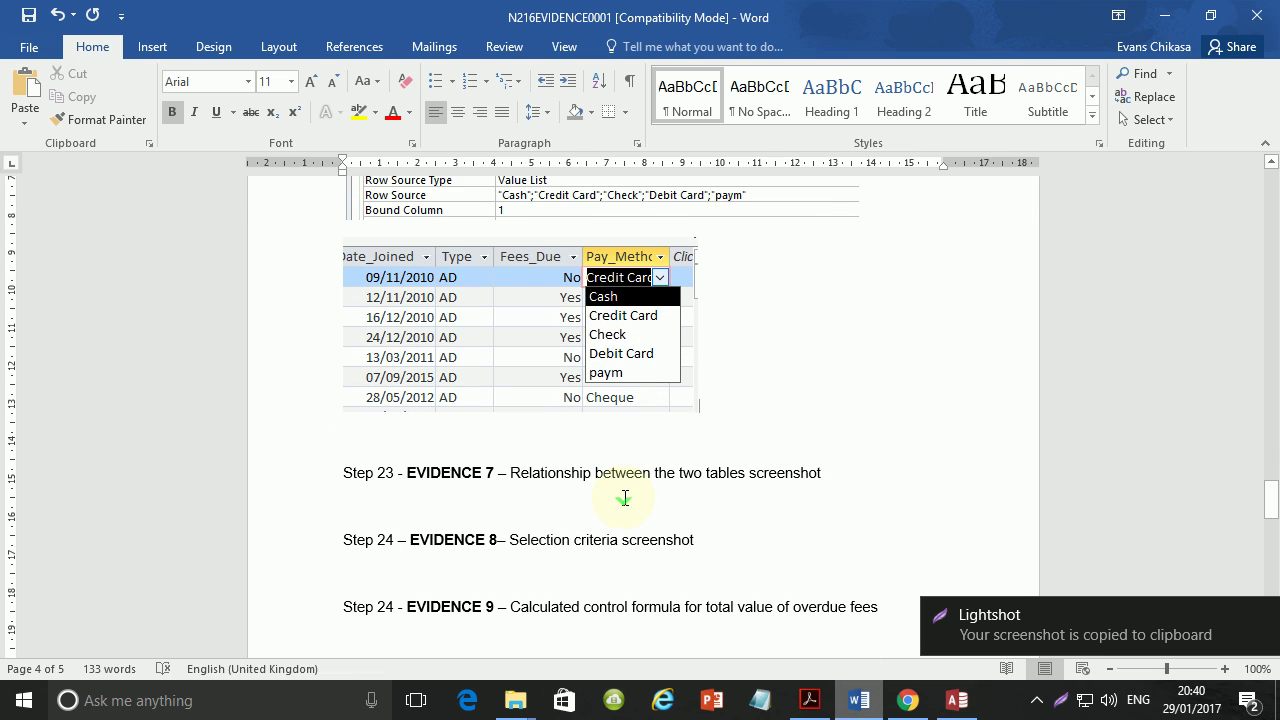
Scroll the PDF to question 22's new member details on page 7.
left_click(810, 700)
scroll(512, 465, "down", 3)
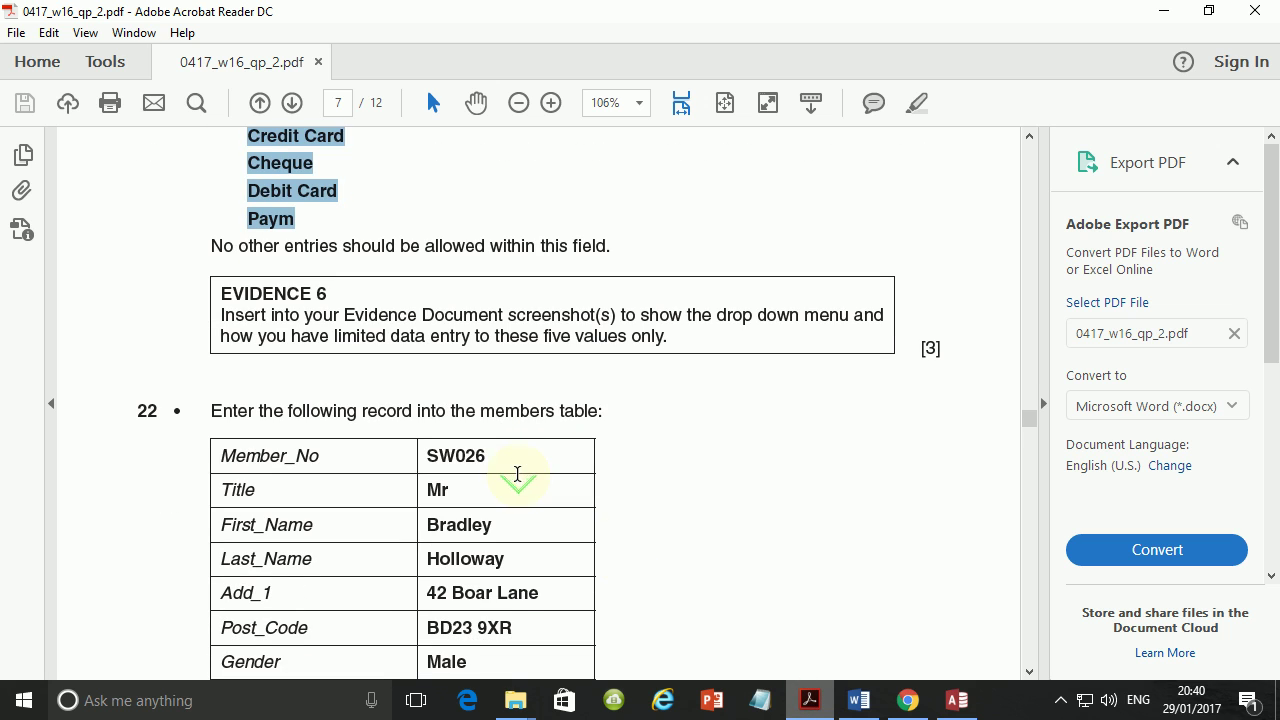
left_click(1061, 700)
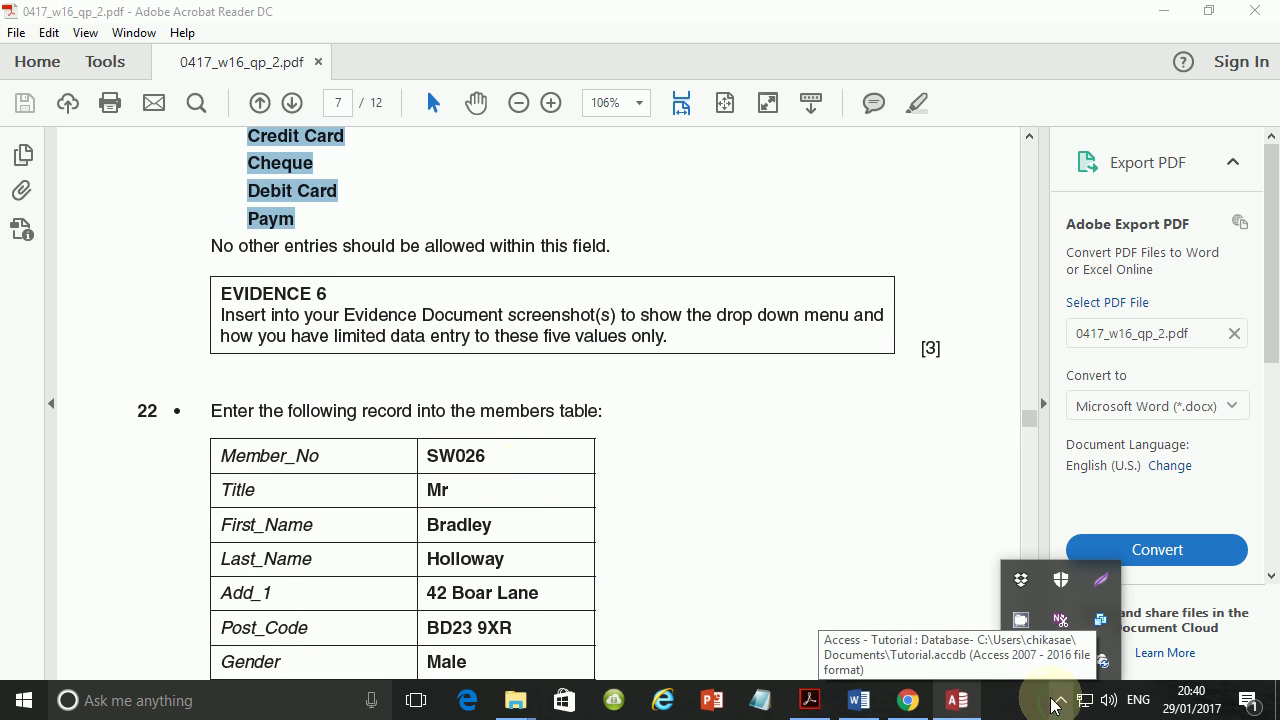
left_click(760, 491)
scroll(760, 491, "down", 8)
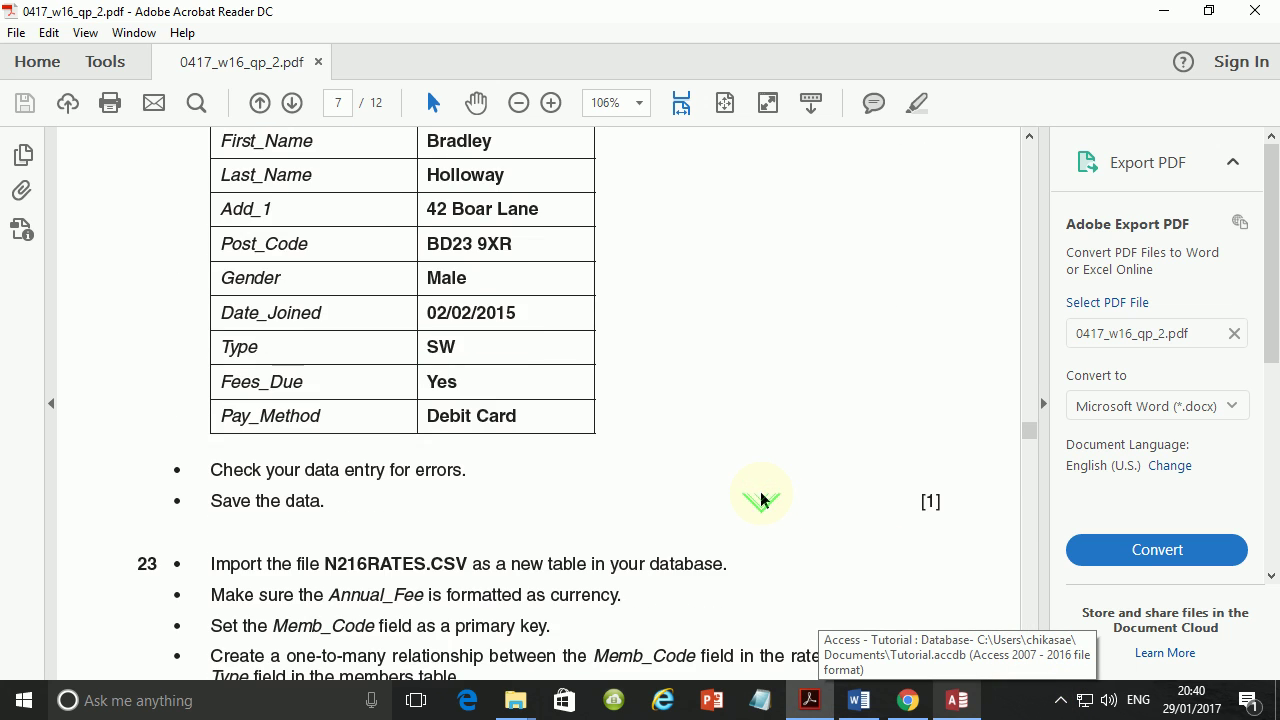
scroll(760, 491, "up", 5)
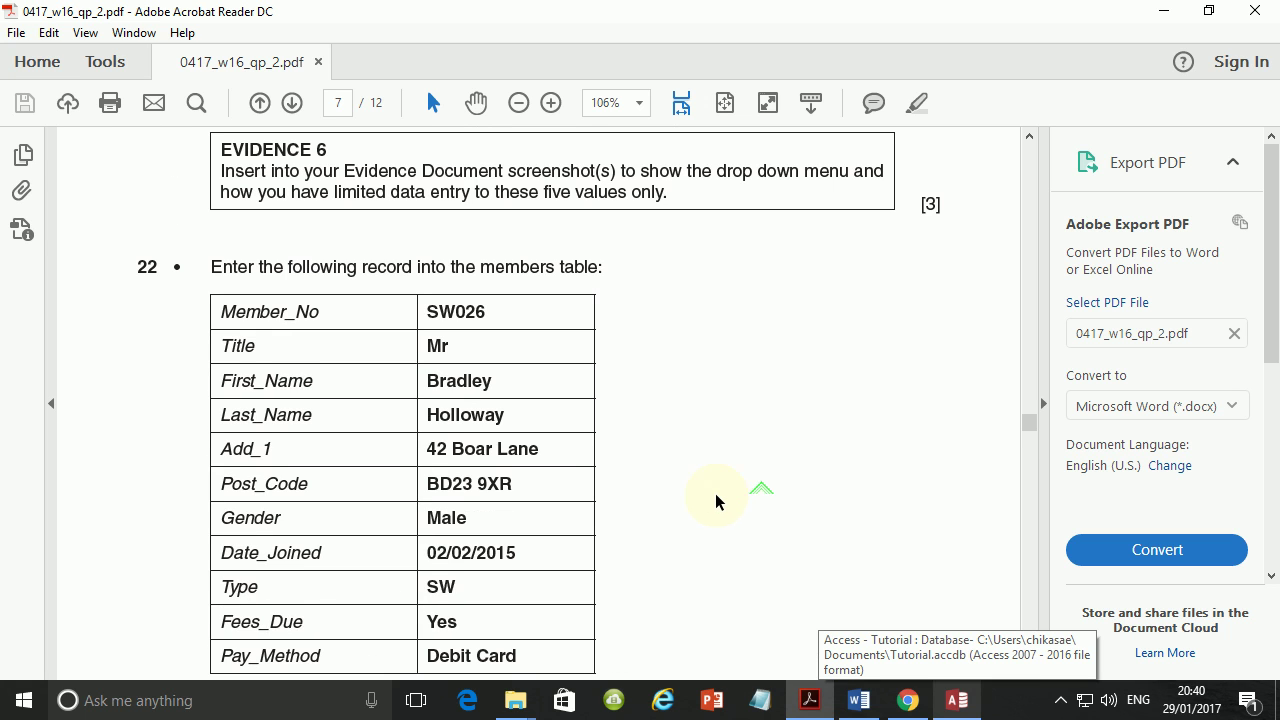
scroll(477, 414, "down", 2)
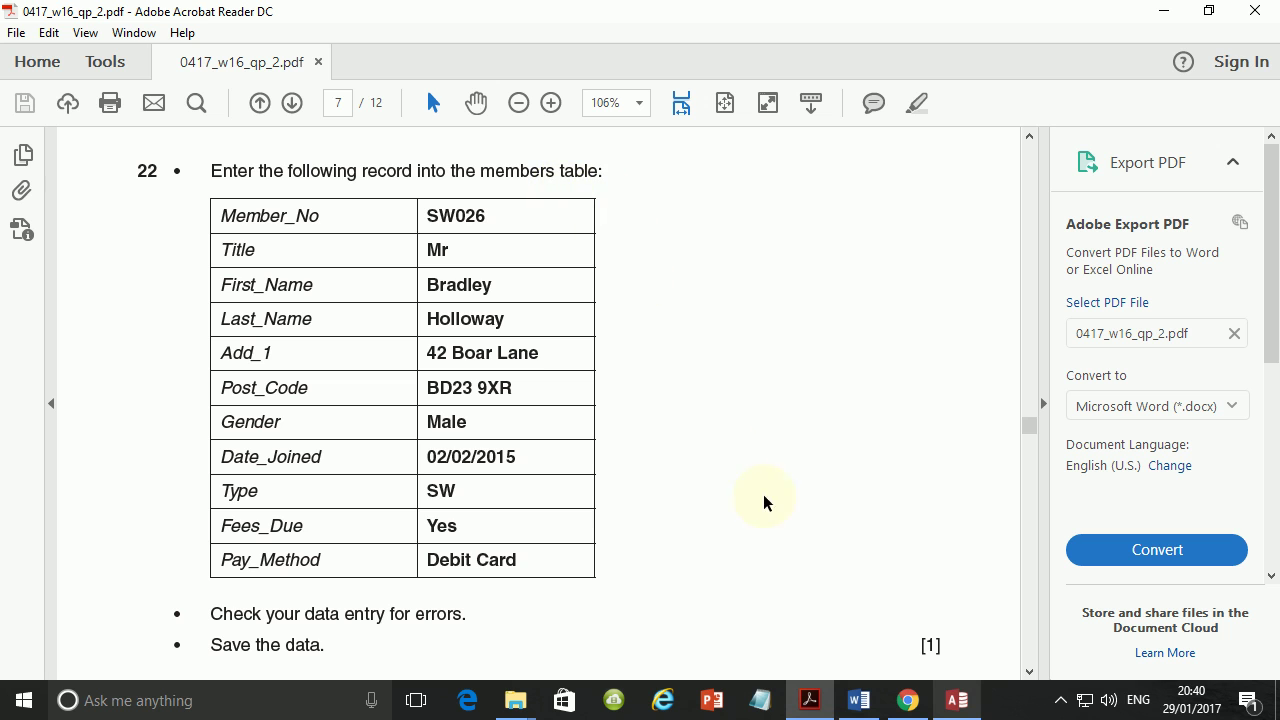
Move to the empty new-record row after YA036 in the N216MEMBERS datasheet.
left_click(958, 708)
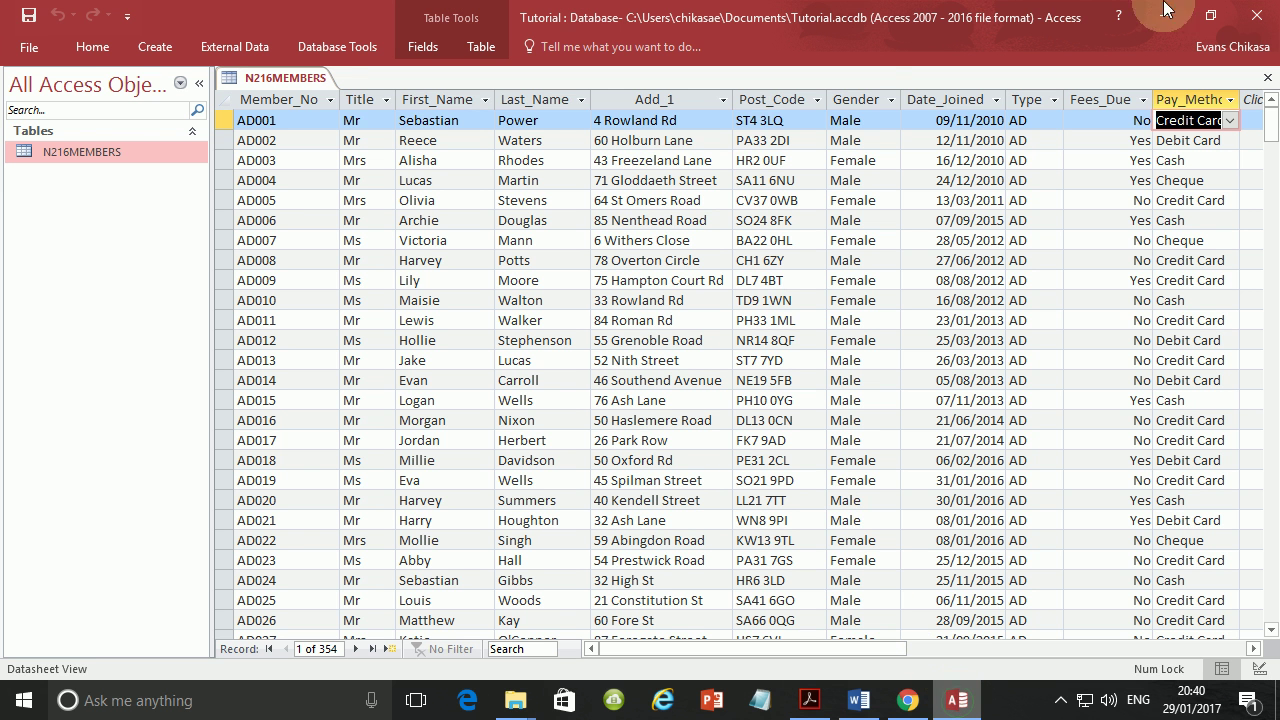
scroll(384, 615, "down", 3)
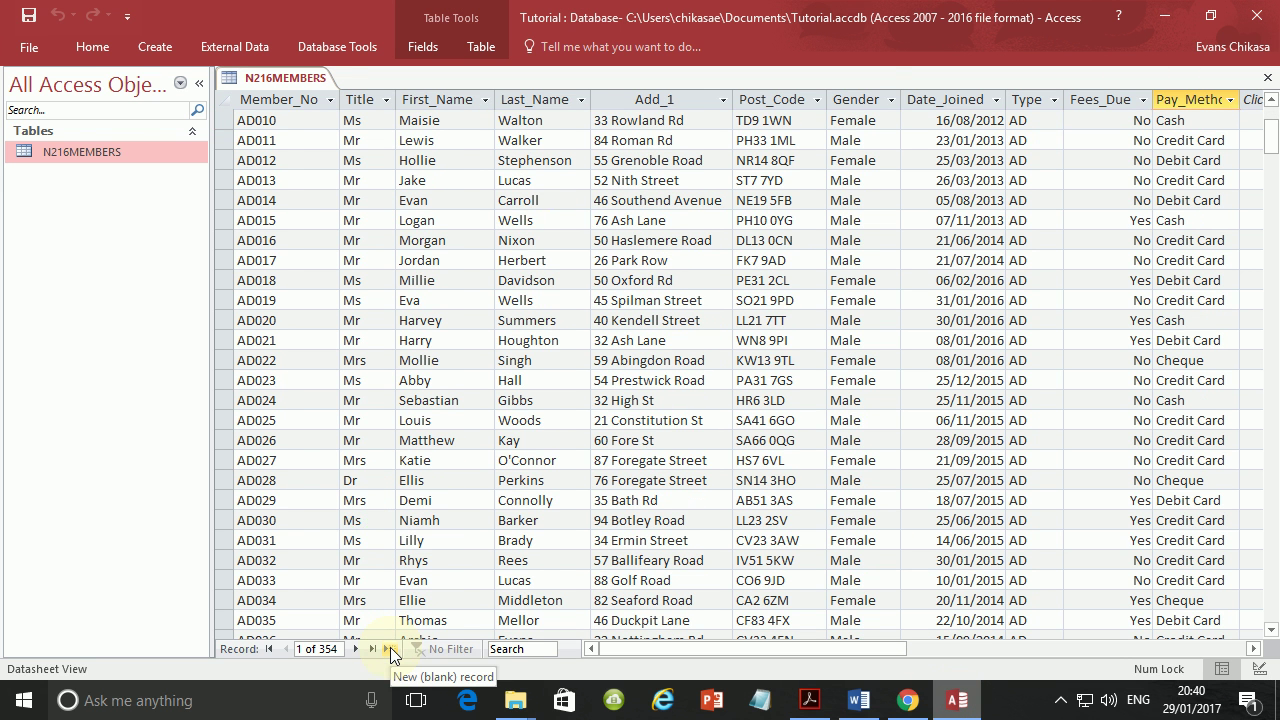
left_click(391, 648)
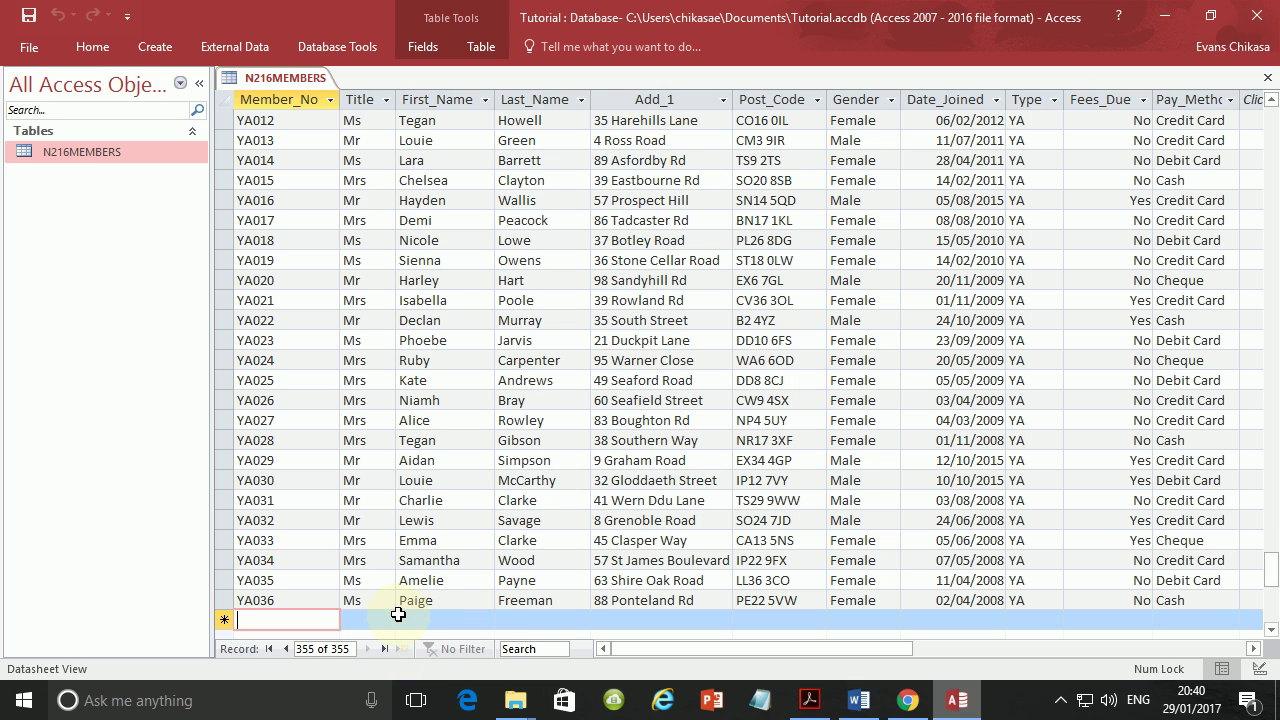
left_click(805, 702)
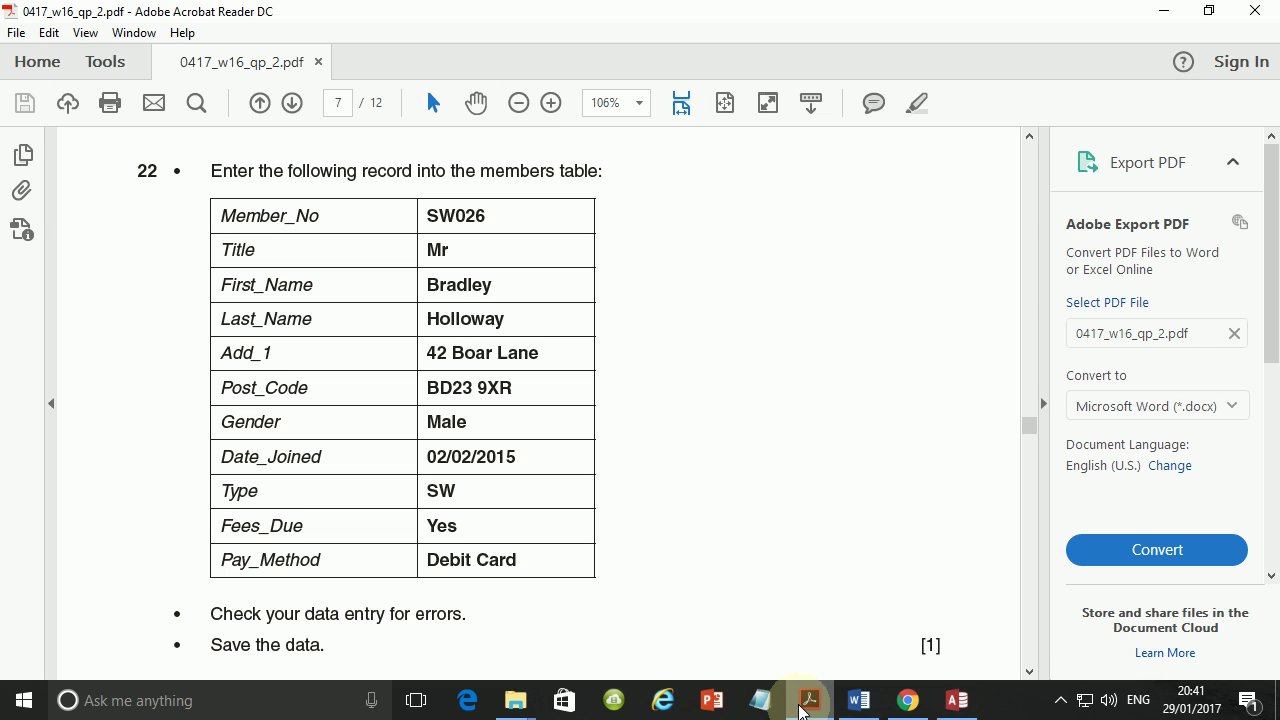
left_click(957, 700)
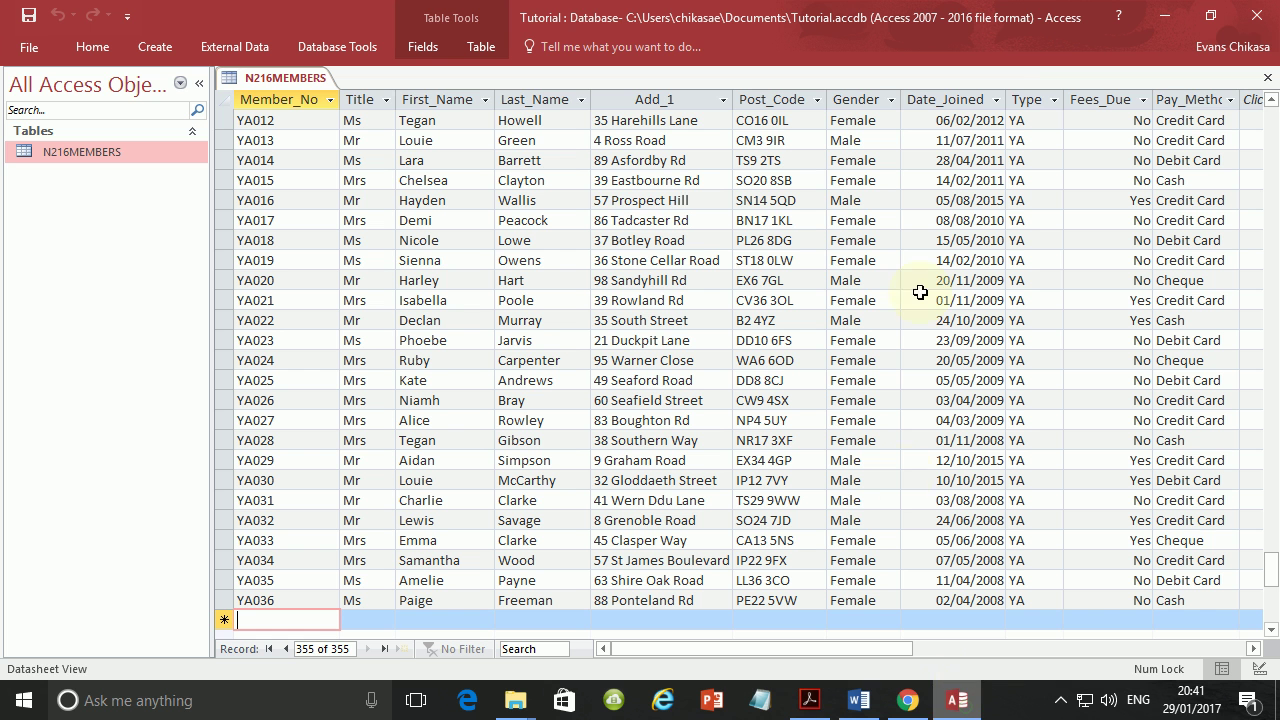
Restore down the Access window and move it right so question 22's details show beside it.
left_click(1211, 16)
left_click_drag(840, 68, 1070, 41)
scroll(835, 420, "down", 6)
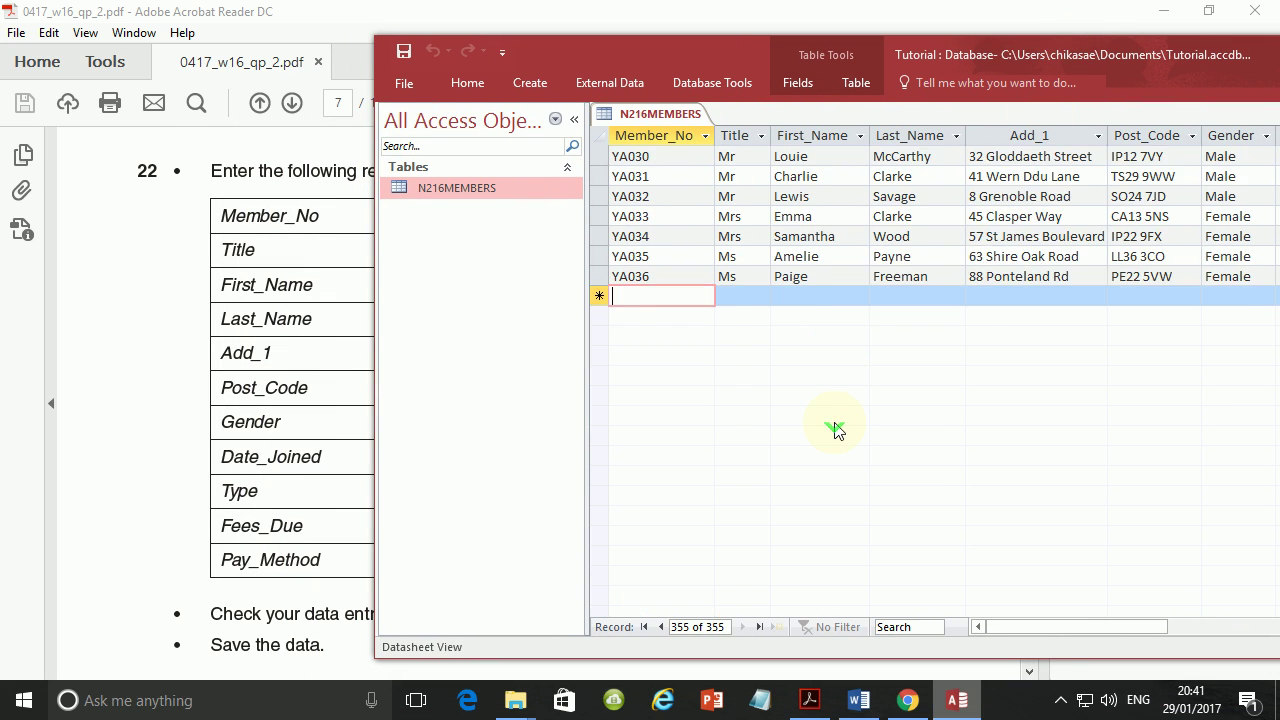
scroll(835, 428, "up", 1)
left_click_drag(940, 54, 1129, 77)
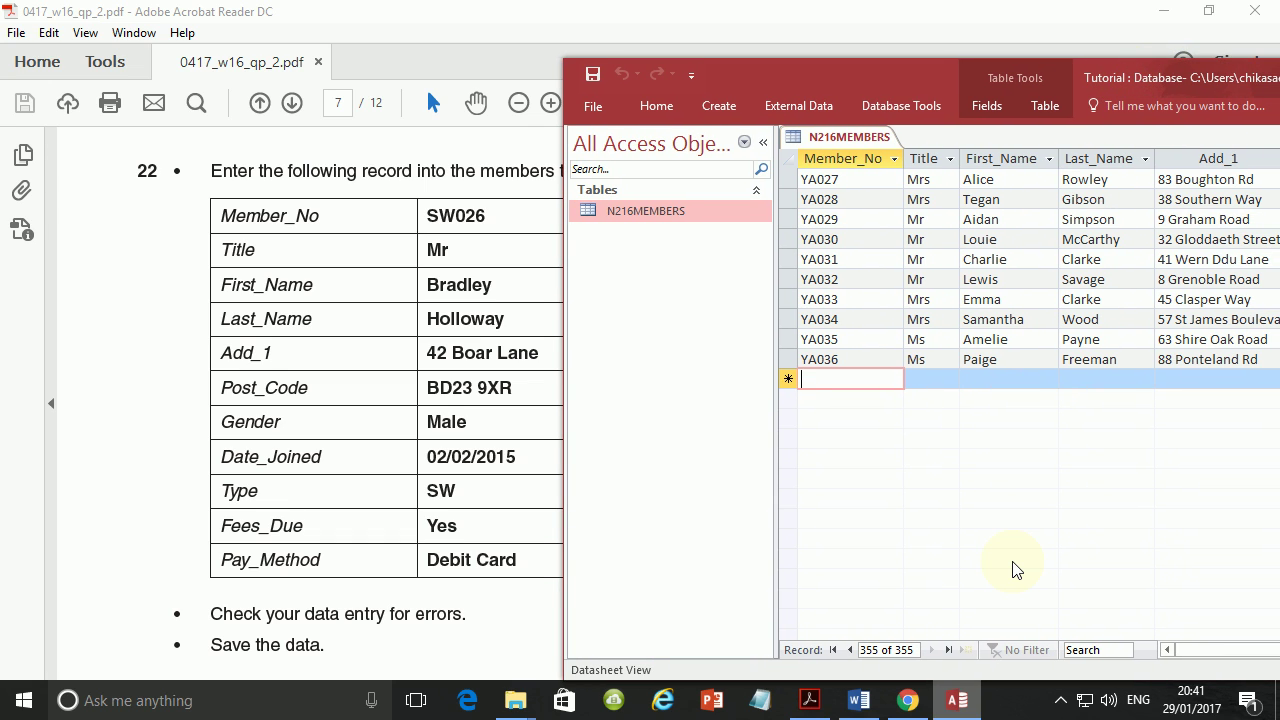
type("SW026")
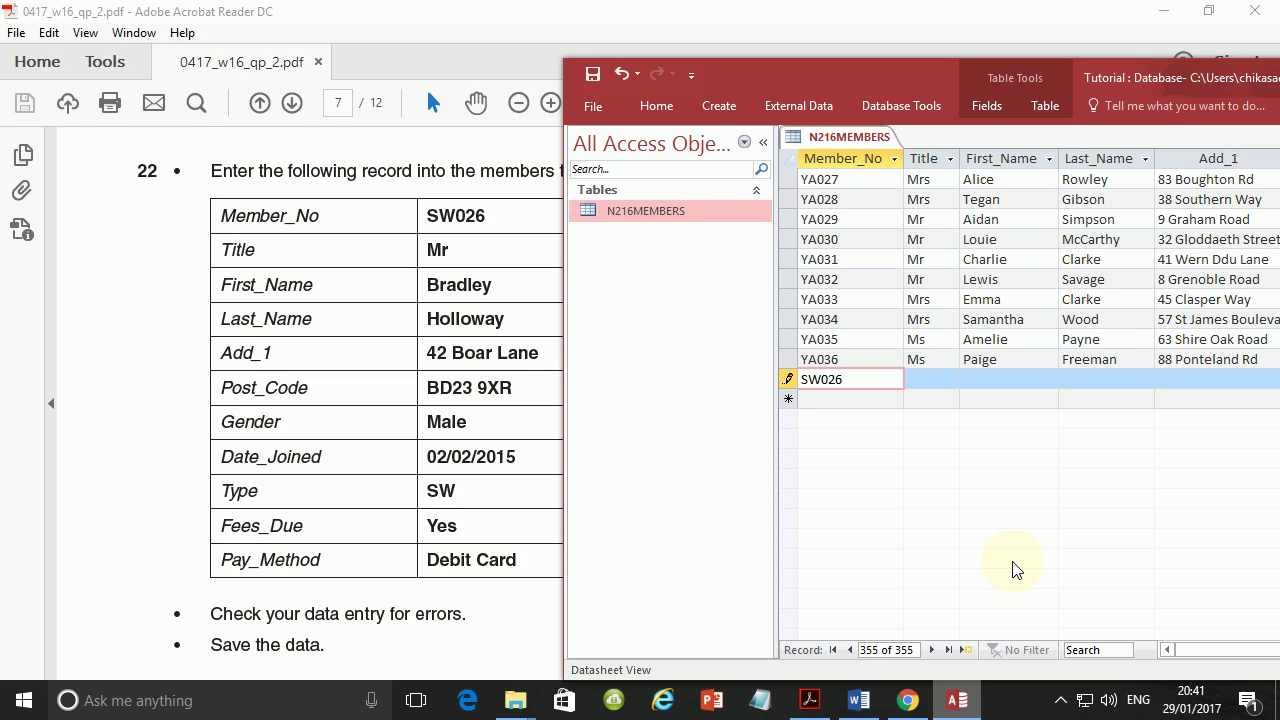
key("Tab")
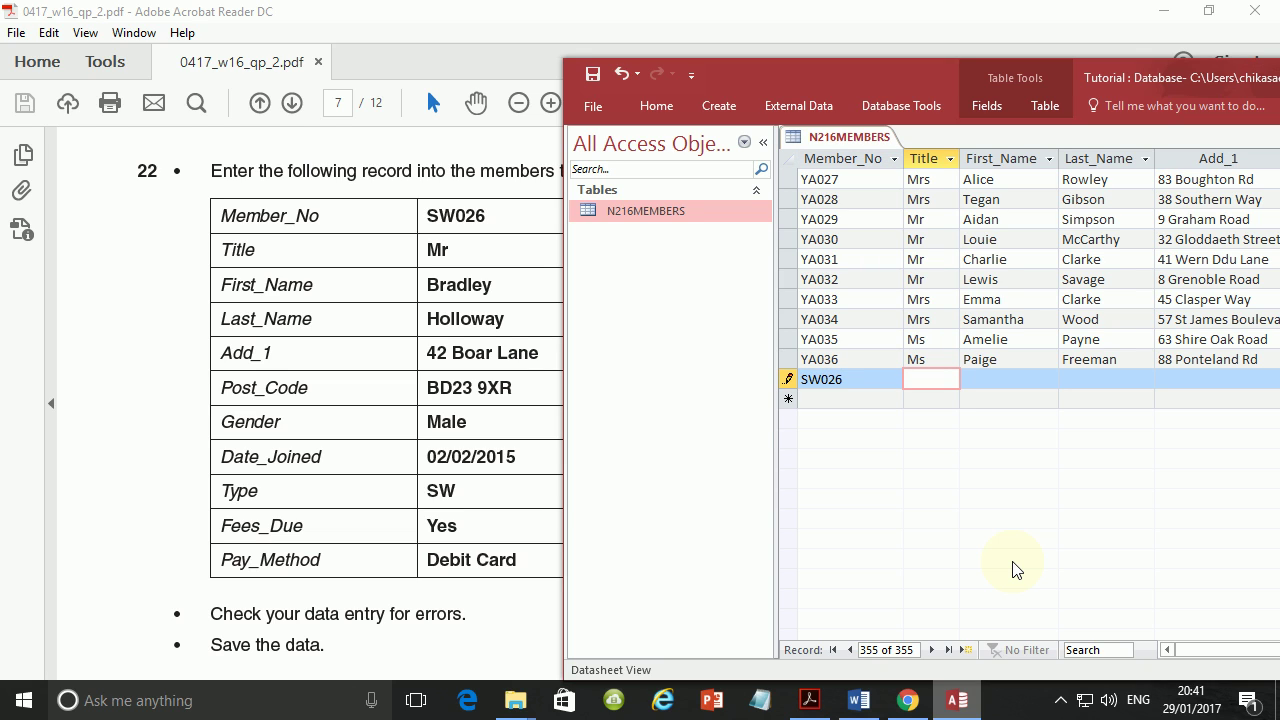
type("Mr")
key("Tab")
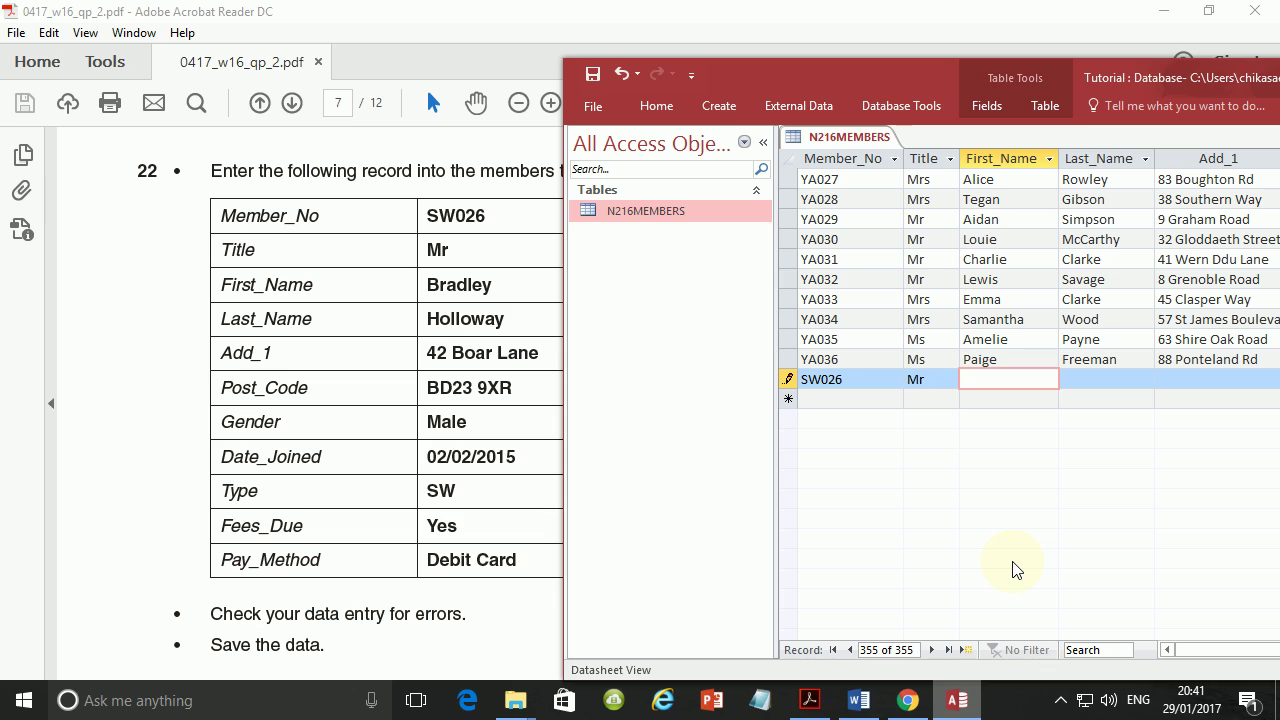
key("Tab")
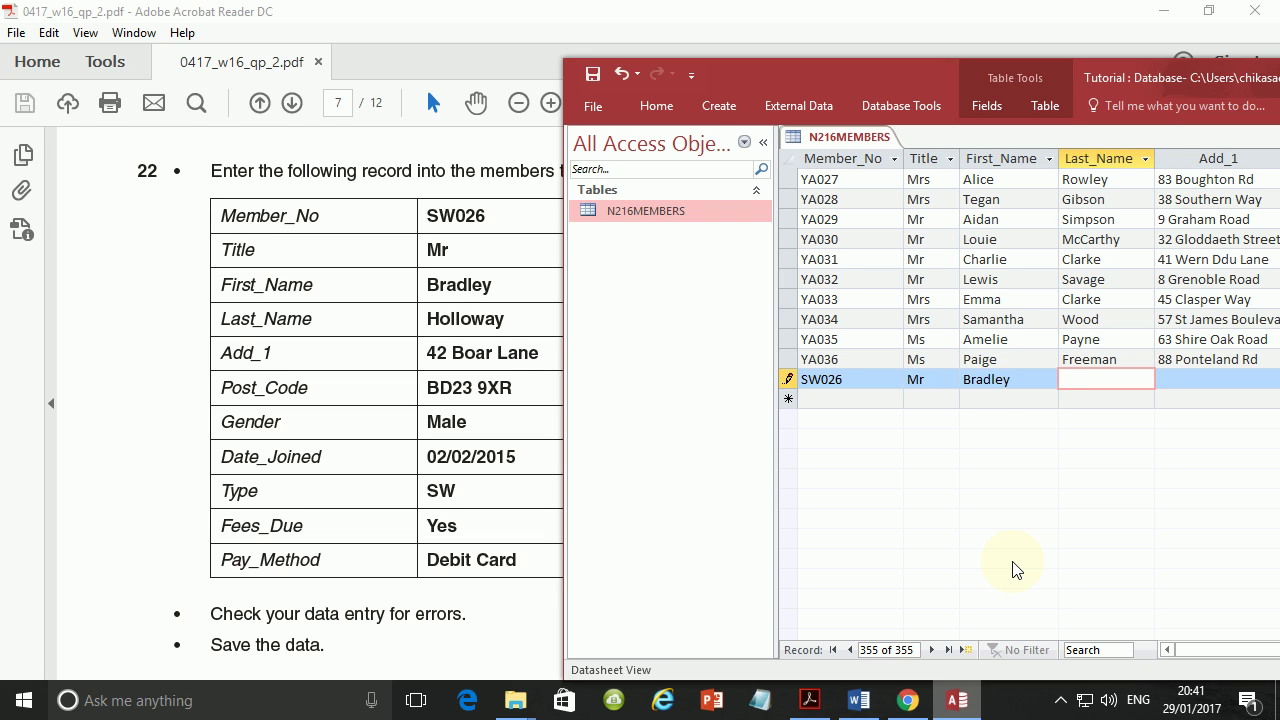
key("Tab")
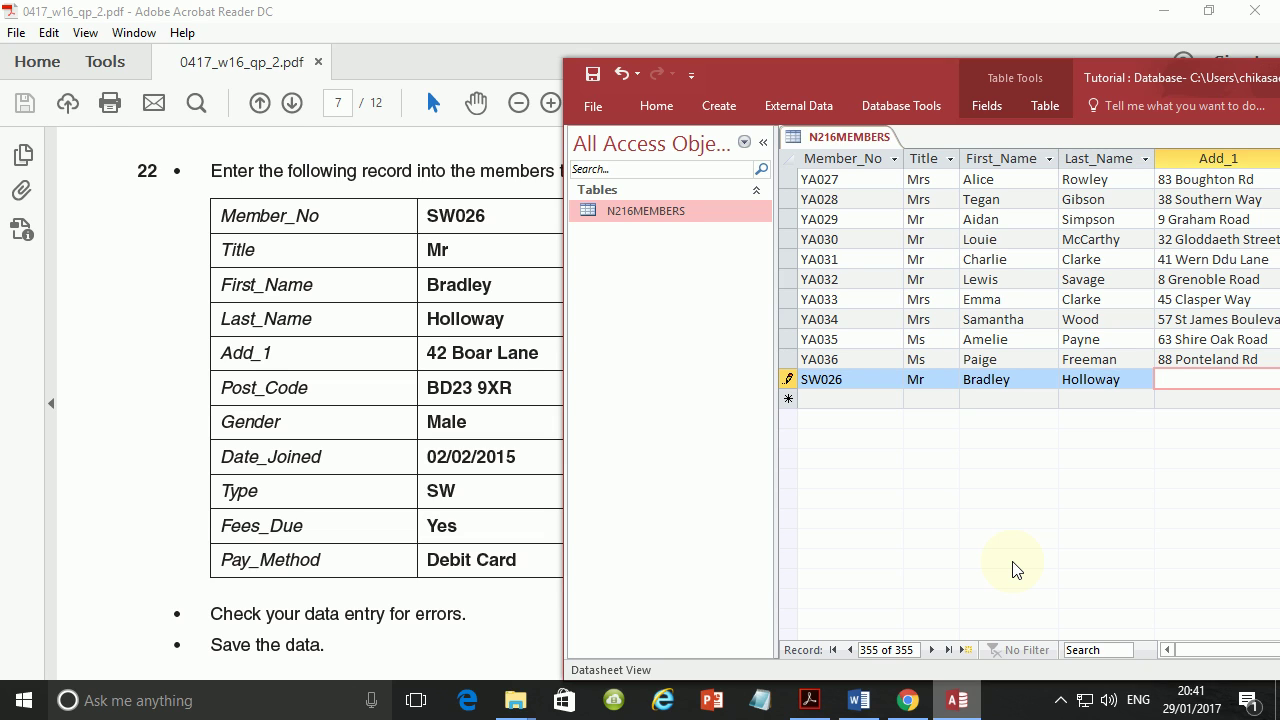
left_click_drag(563, 352, 810, 357)
left_click_drag(1152, 84, 865, 37)
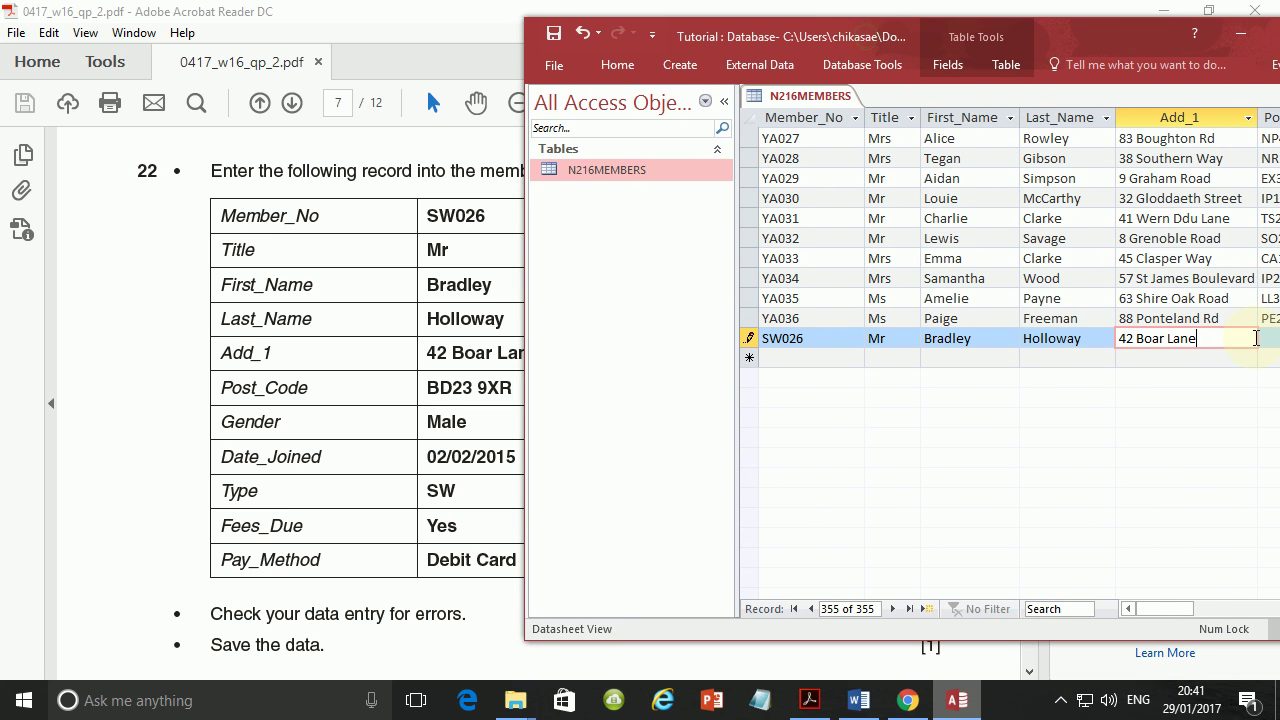
Go back and select the Male entry mistakenly typed into the Post_Code cell.
key("Tab")
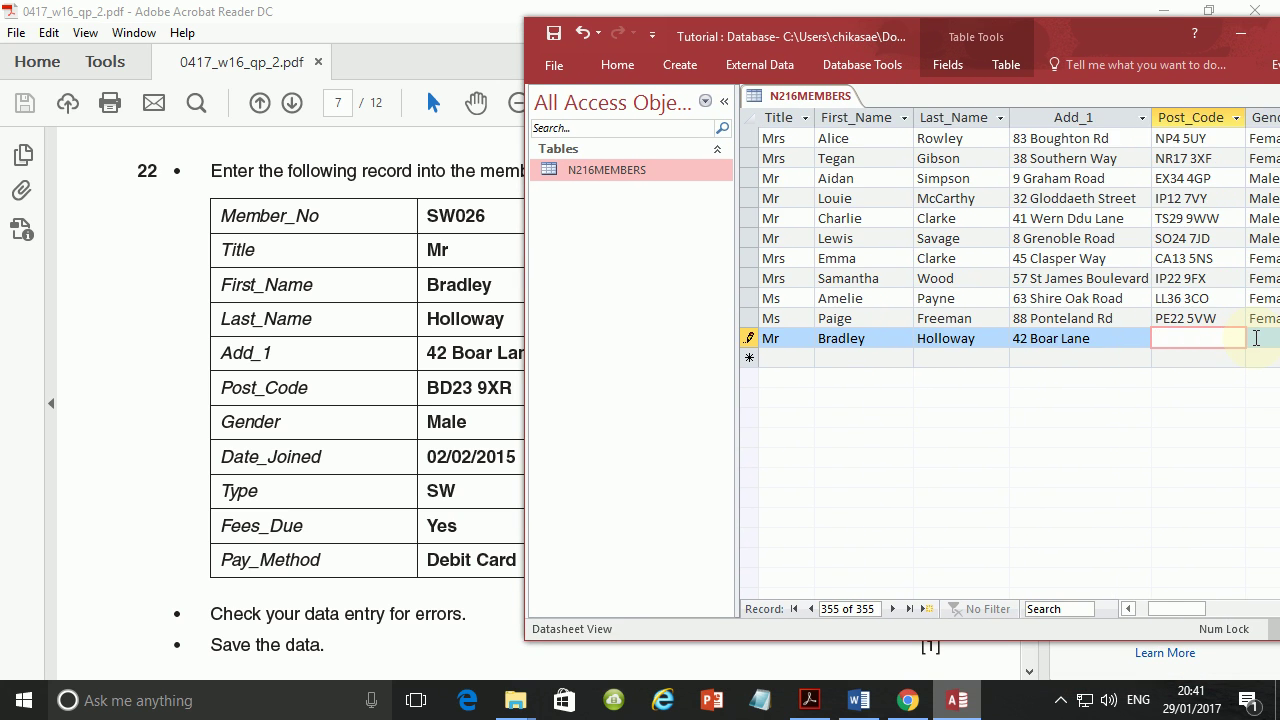
type("Male")
left_click(1256, 338)
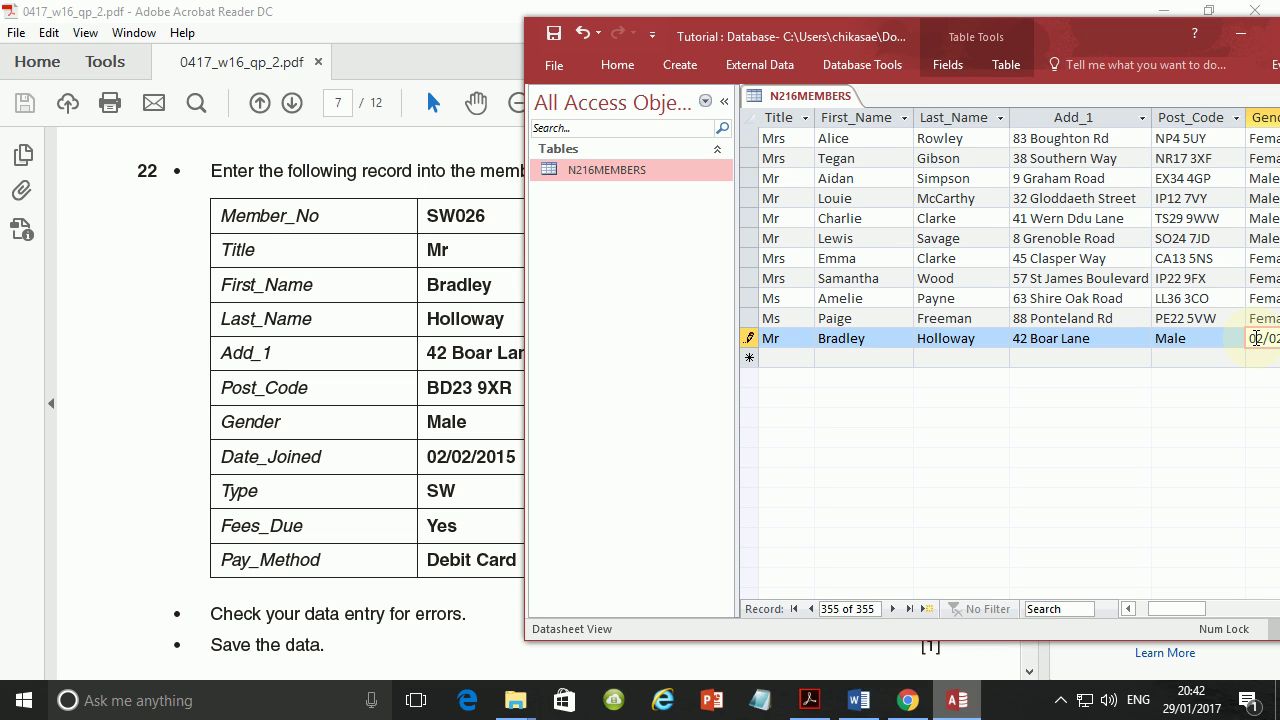
key("Tab")
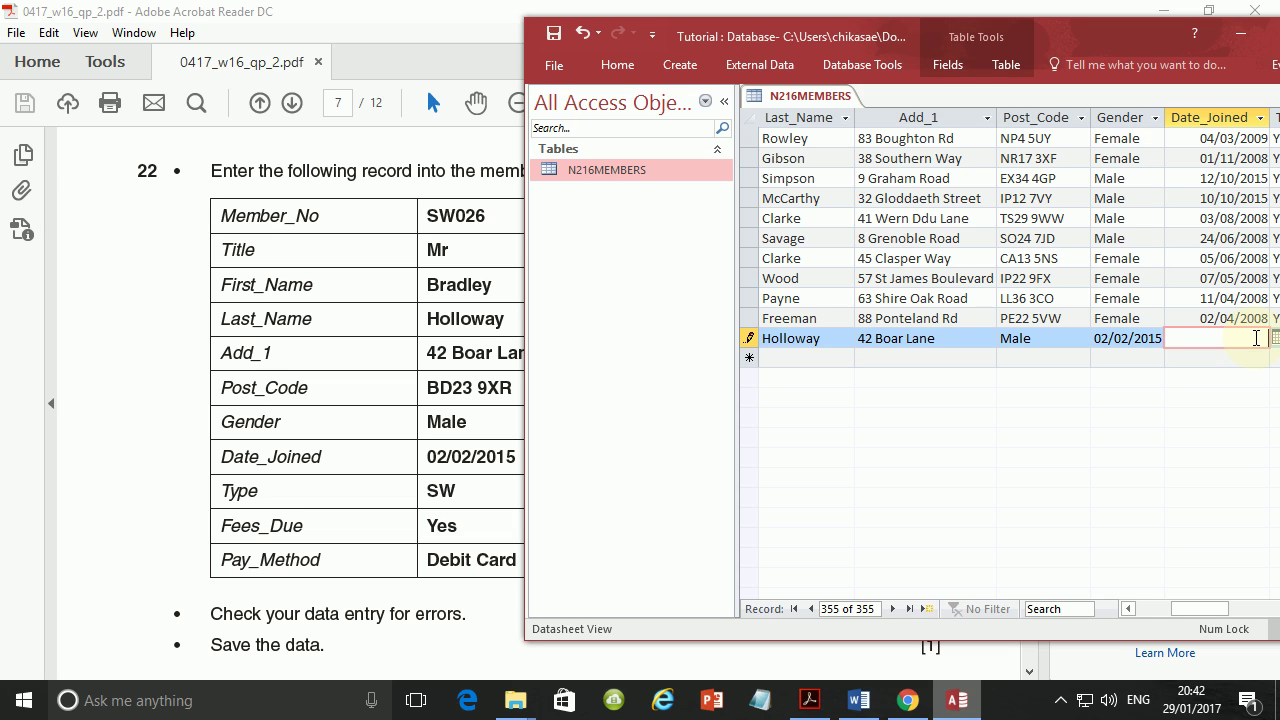
left_click(1130, 338)
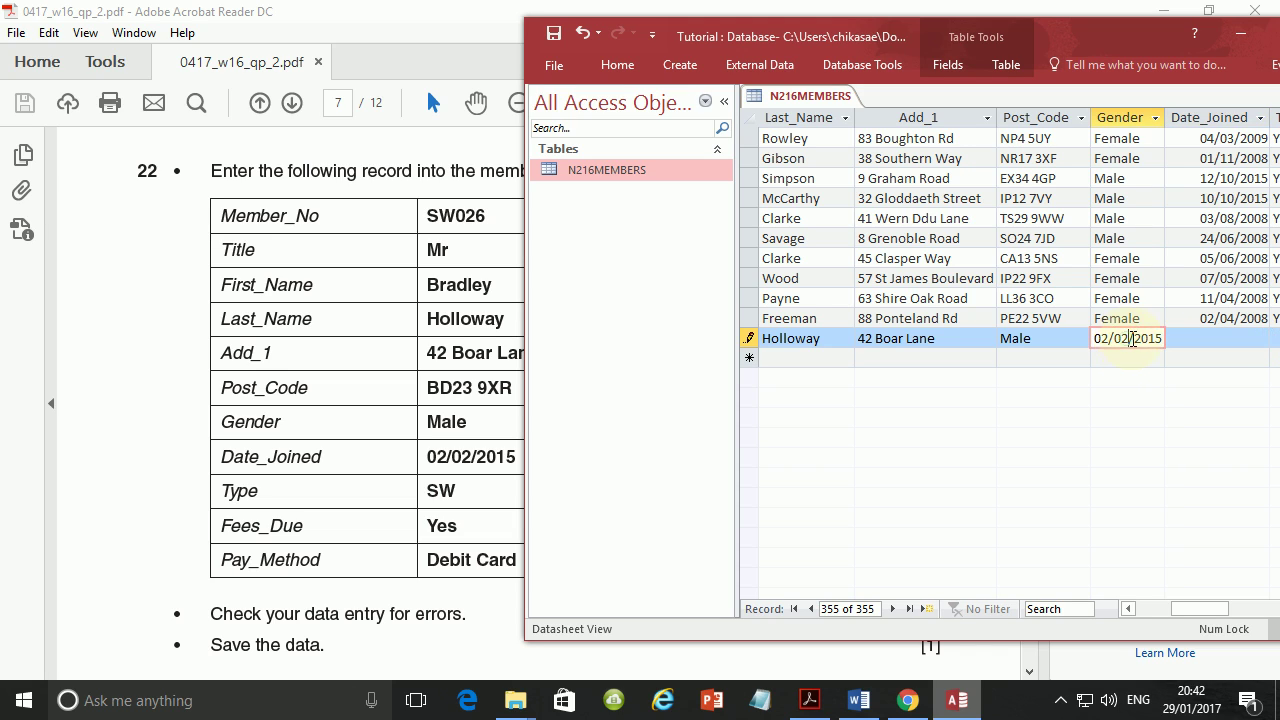
left_click(1035, 340)
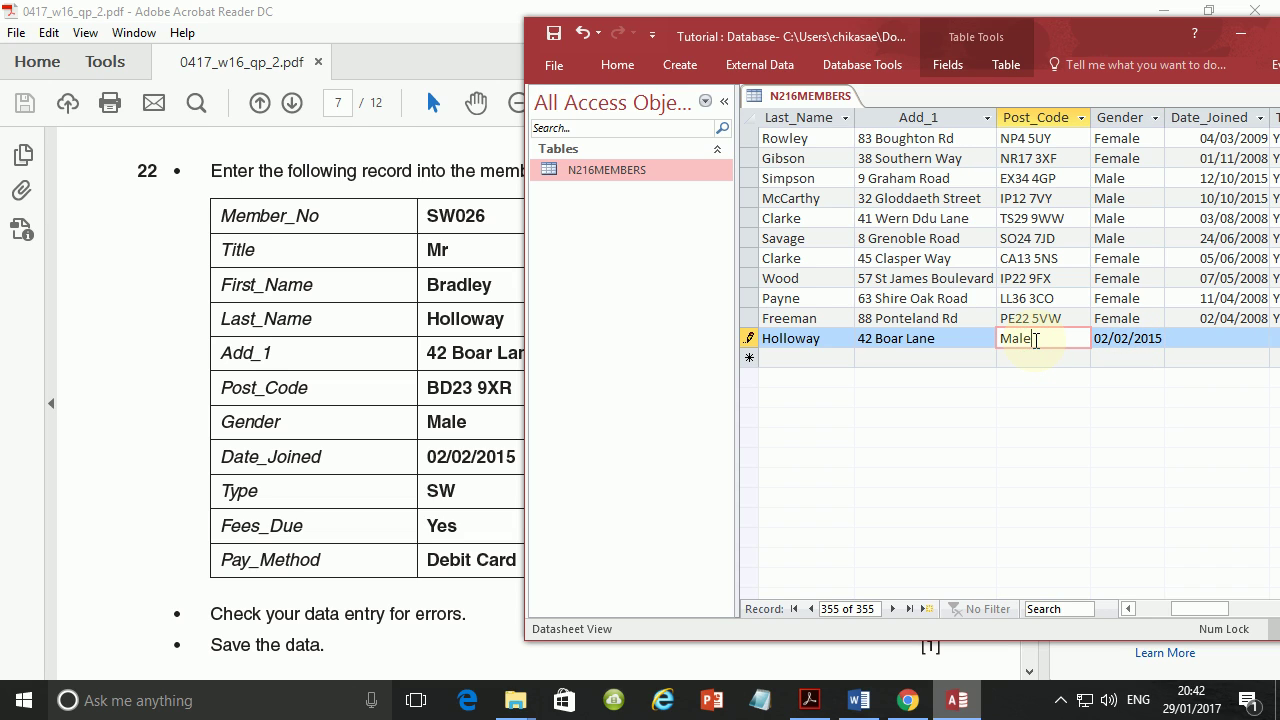
left_click_drag(1035, 340, 993, 340)
type("BD23")
type("9XR")
key("Tab")
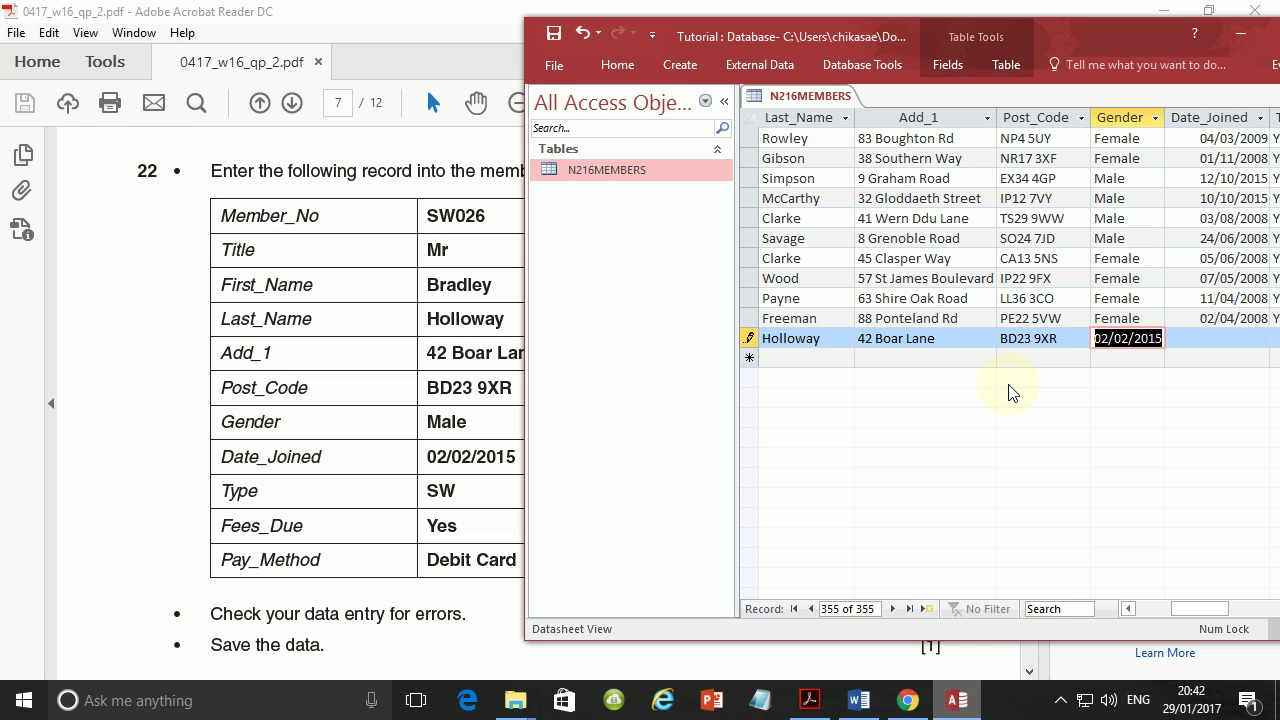
type("Male")
key("Tab")
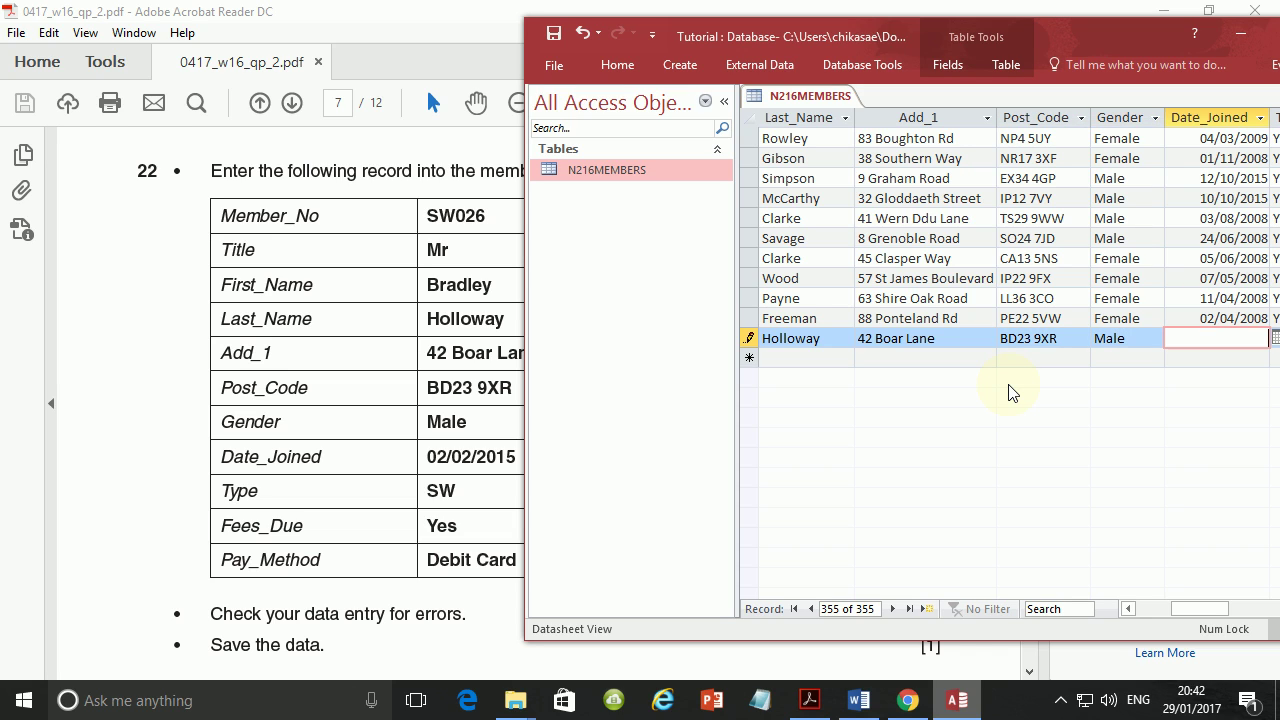
type("02/02/2015")
key("Tab")
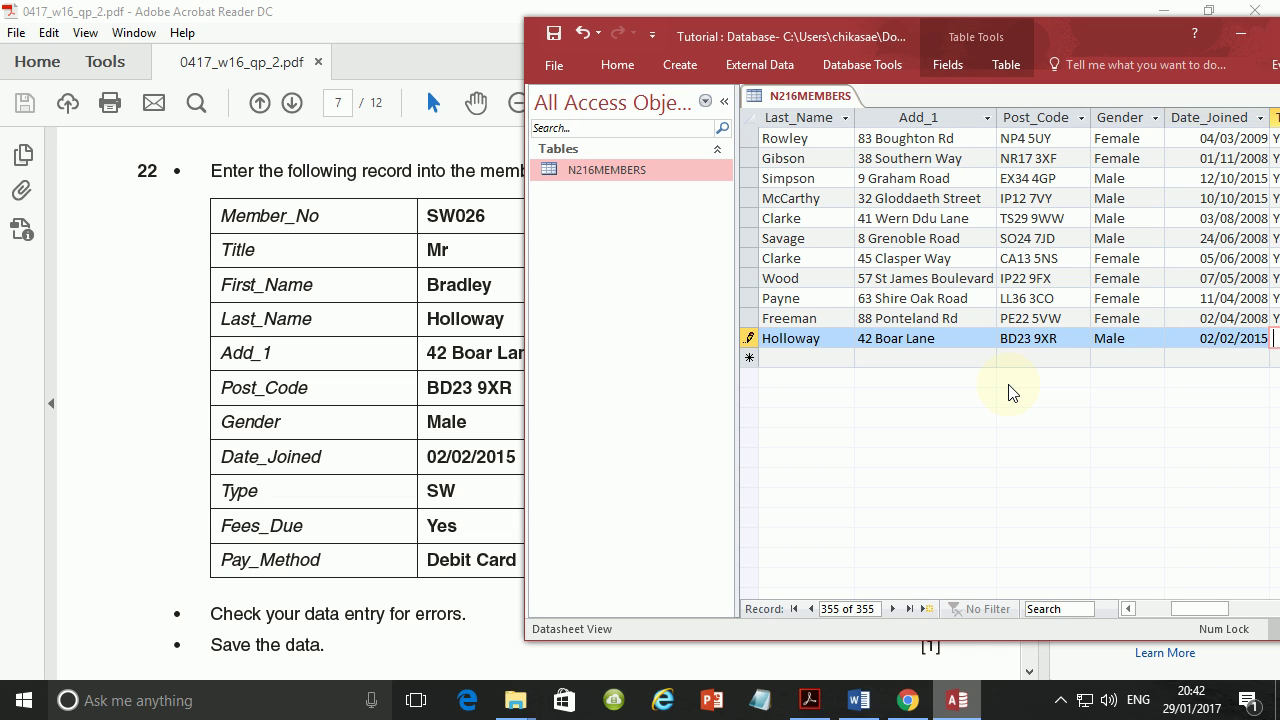
type("SW")
key("Tab")
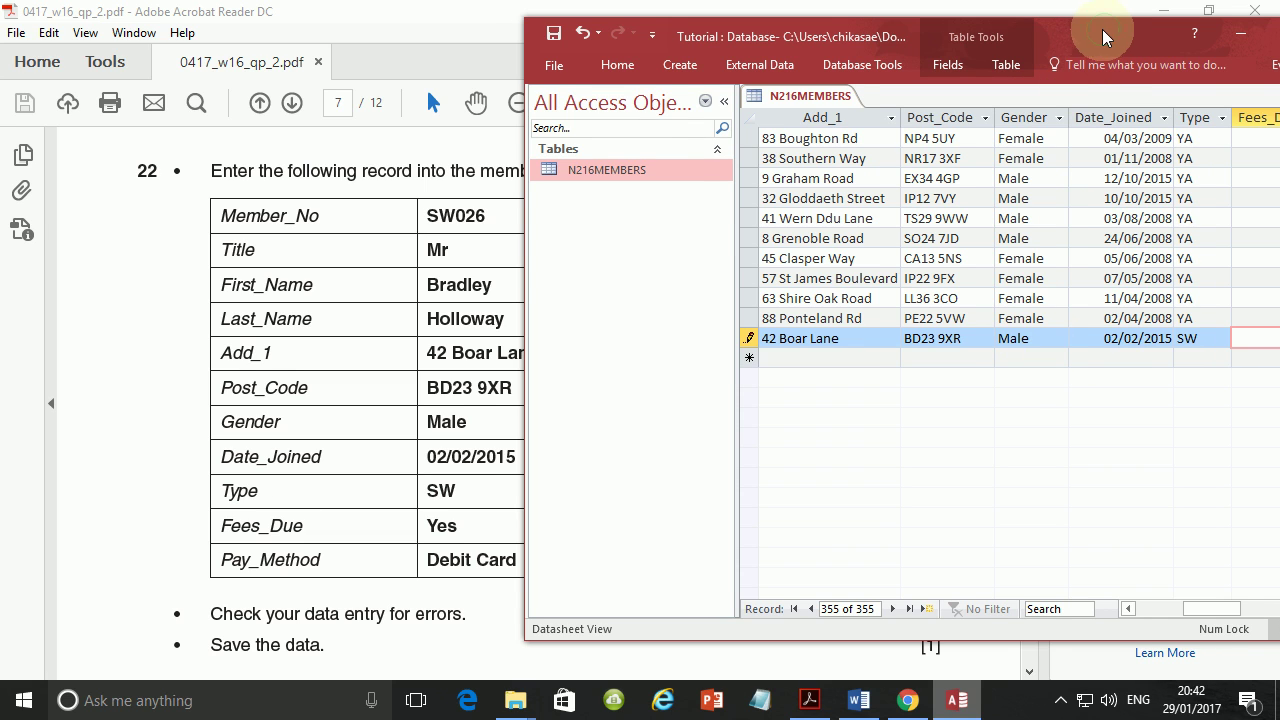
Choose Debit Card as the SW026 record's Pay_Method and save the record.
left_click_drag(1102, 29, 690, 49)
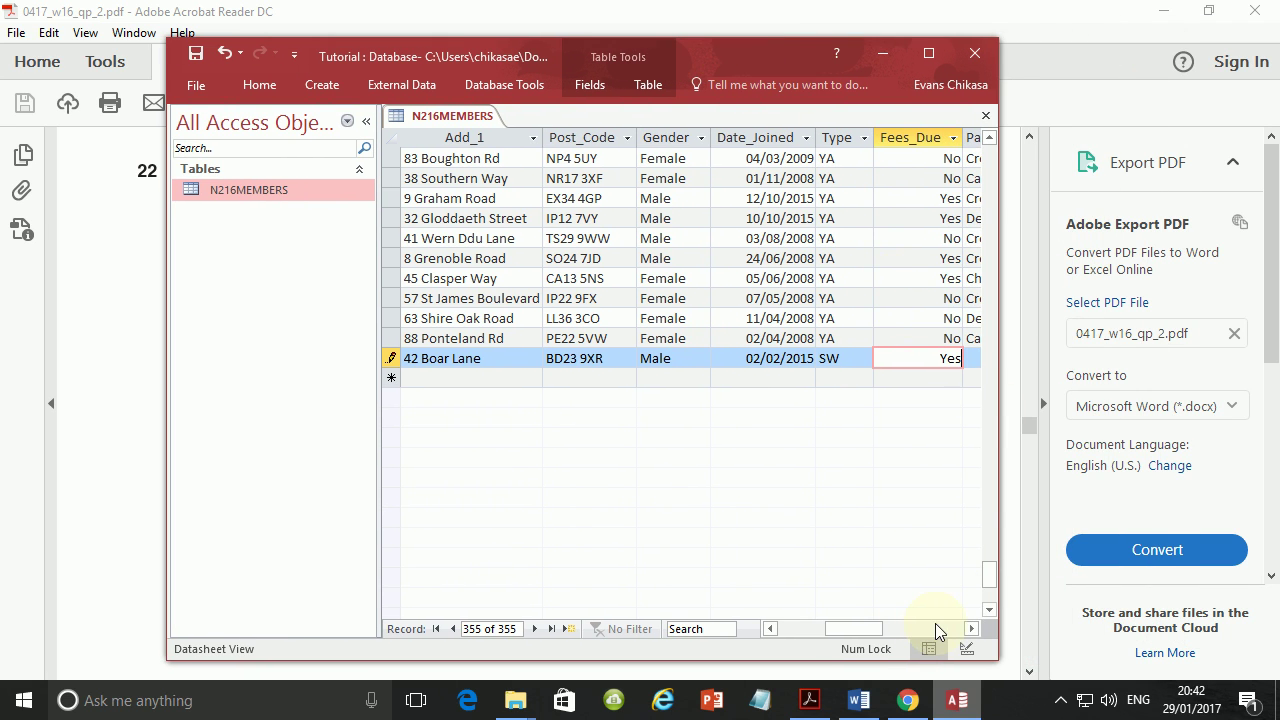
left_click(969, 630)
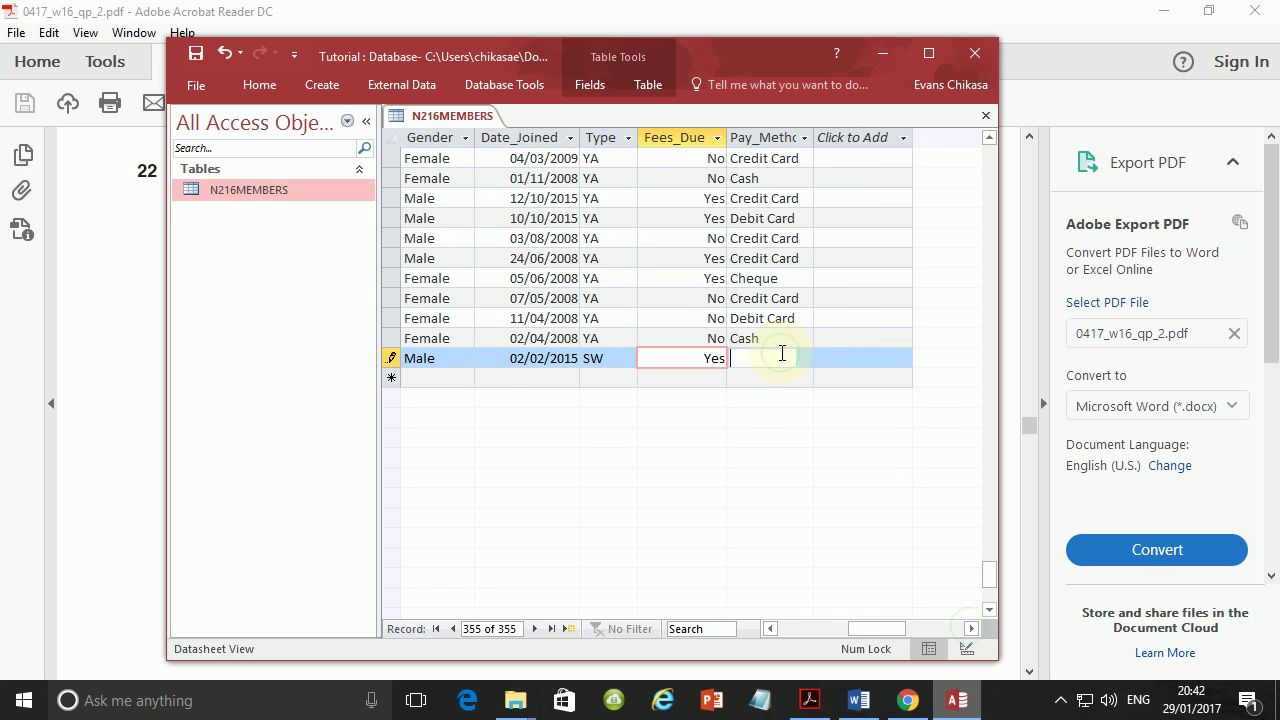
left_click(780, 356)
left_click(804, 358)
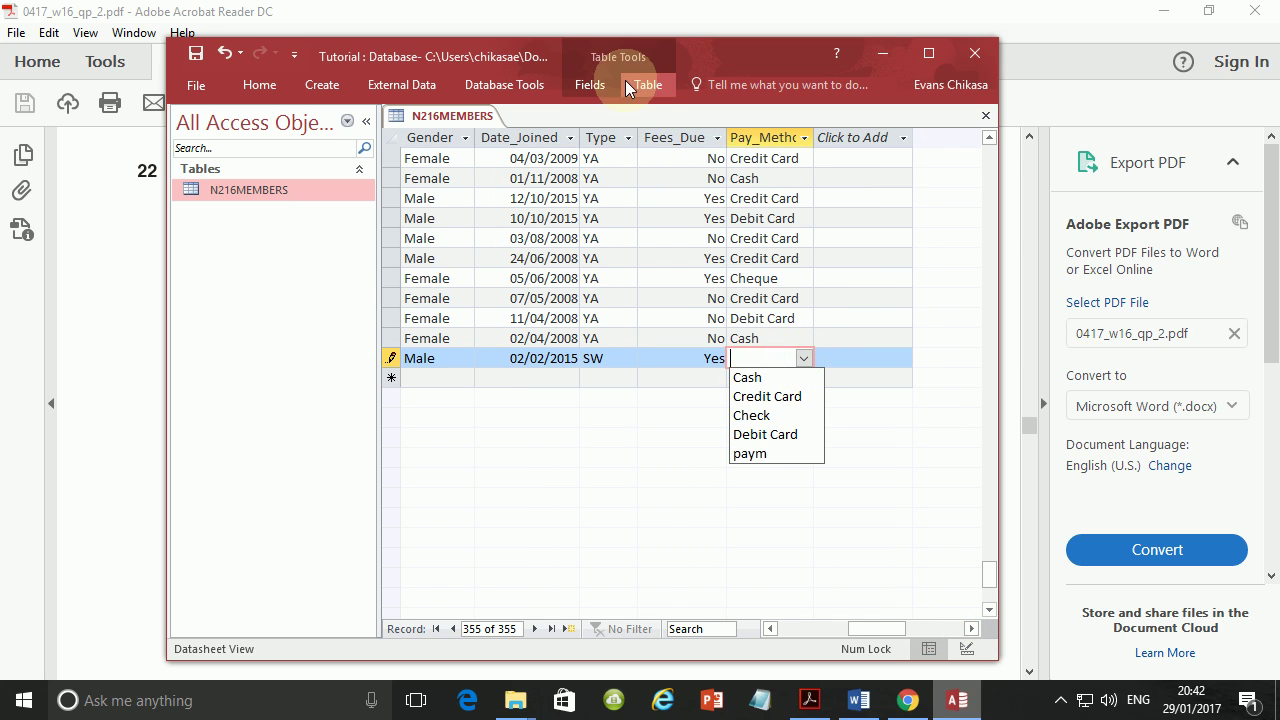
left_click_drag(706, 54, 883, 38)
left_click(980, 344)
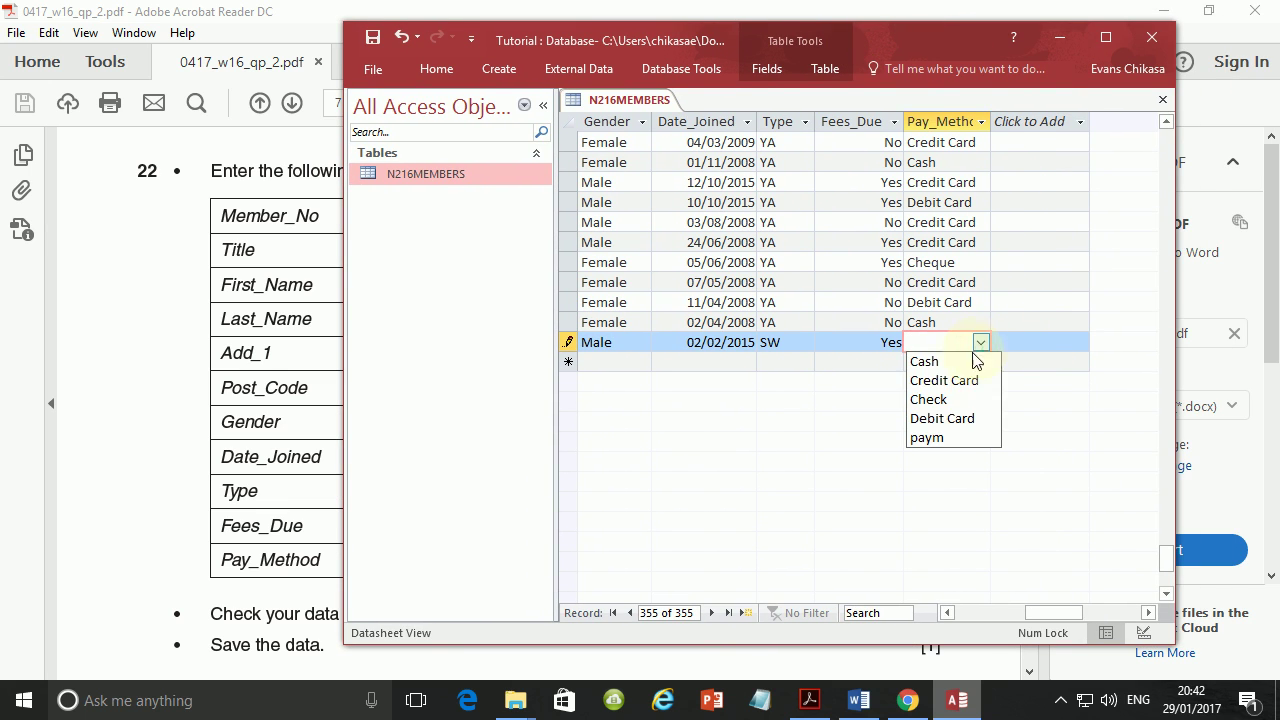
left_click(937, 418)
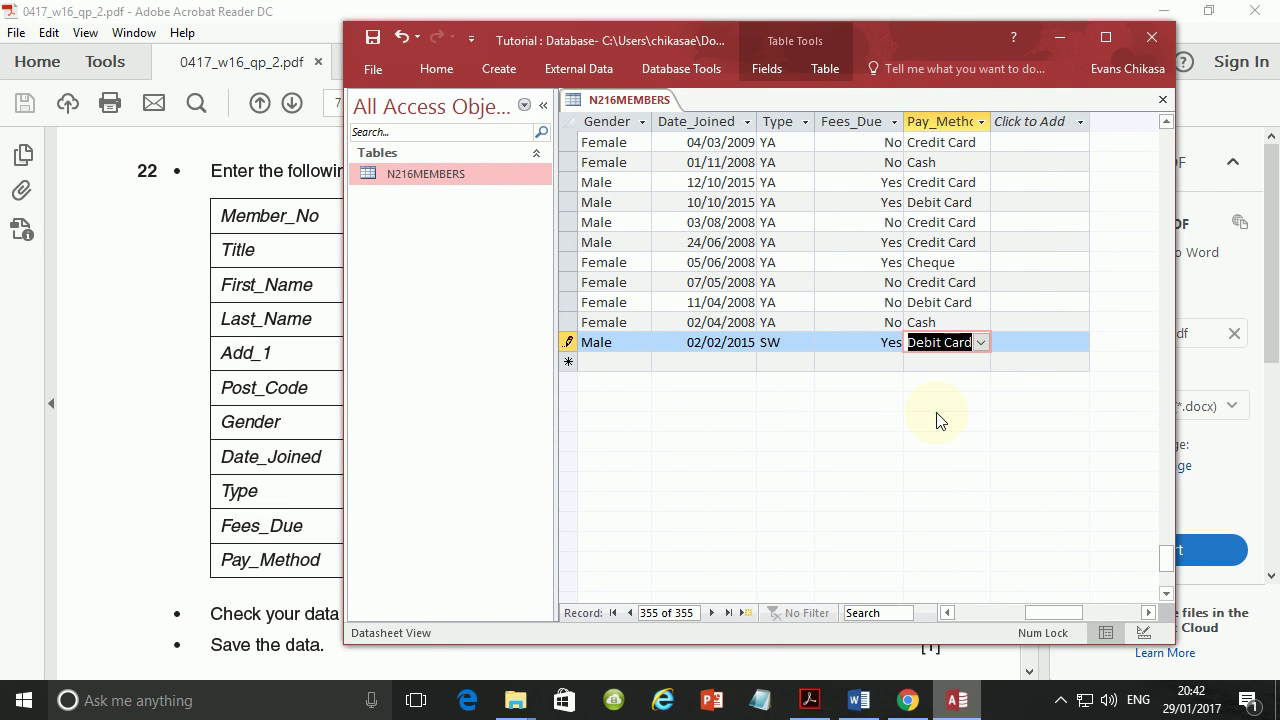
left_click(372, 40)
Bring the question PDF forward at question 22 and show the hidden taskbar icons.
left_click(170, 364)
scroll(330, 470, "down", 1)
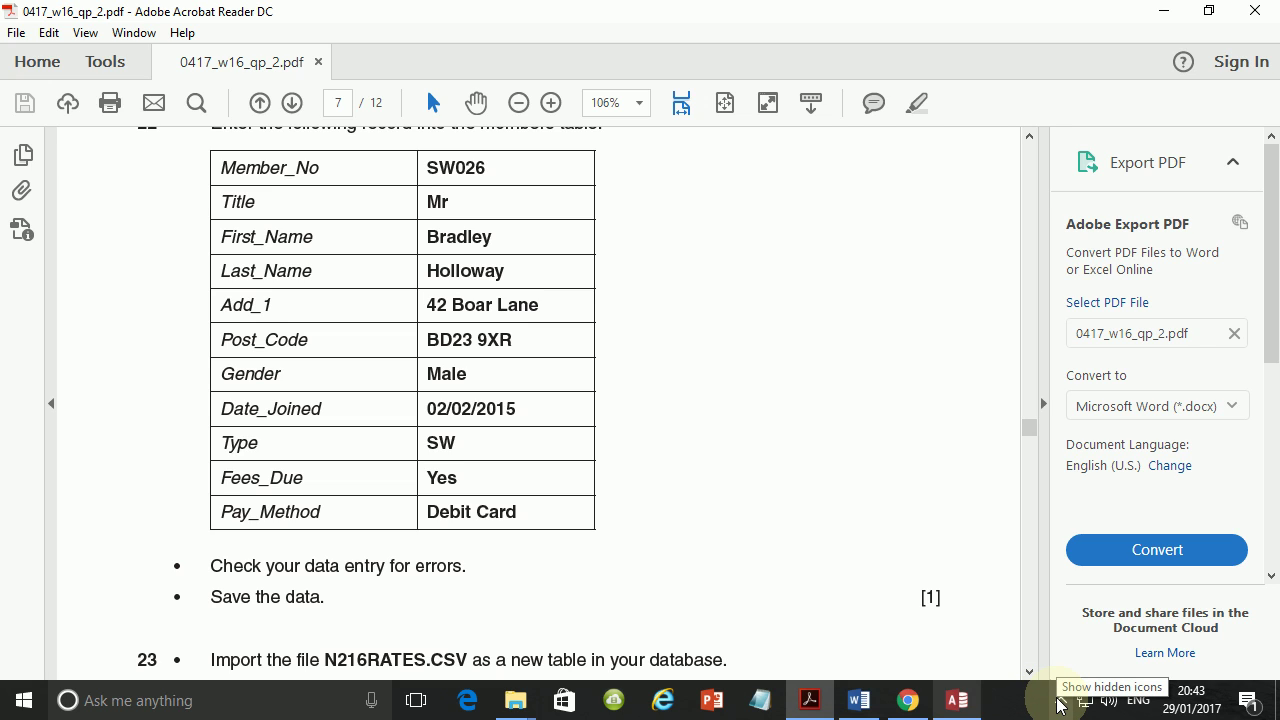
left_click(1060, 705)
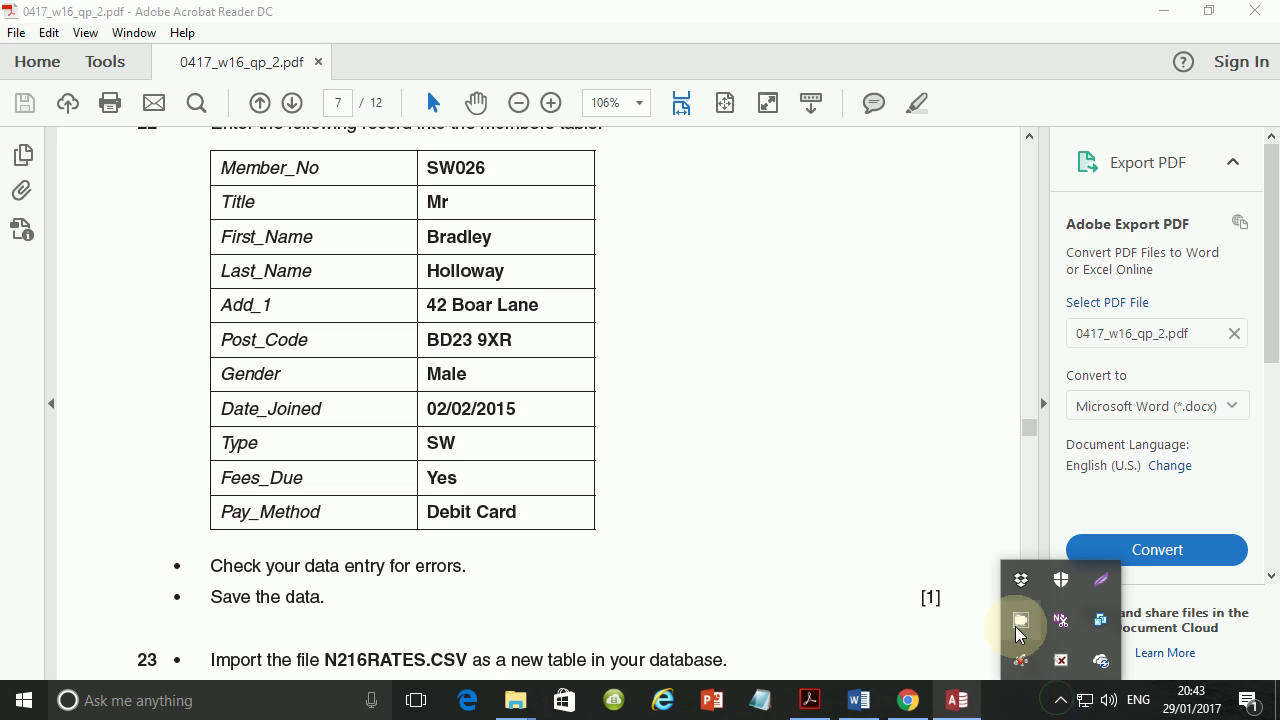